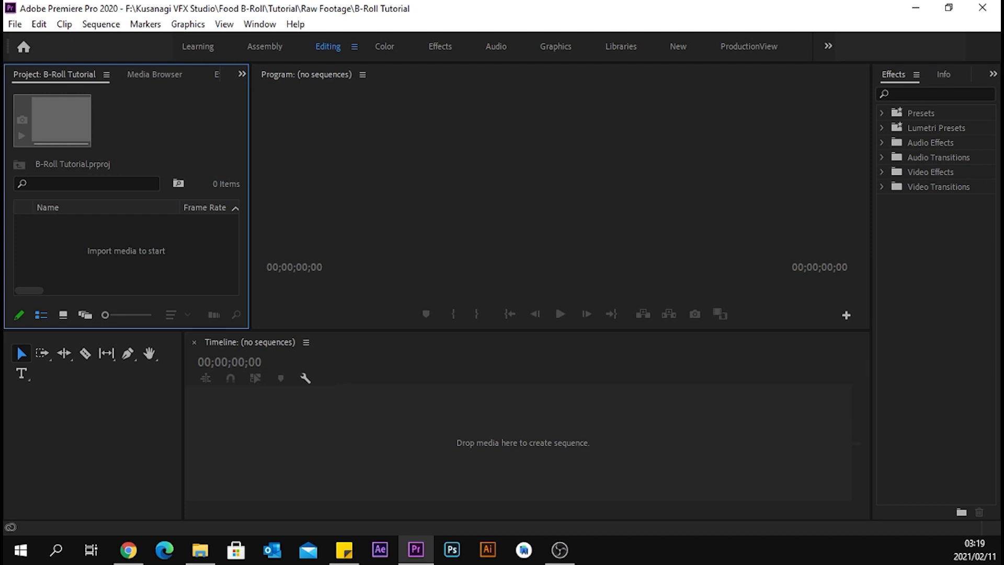
Switch to Chrome and open pexels.com in a new browser tab.
key(alt+Tab)
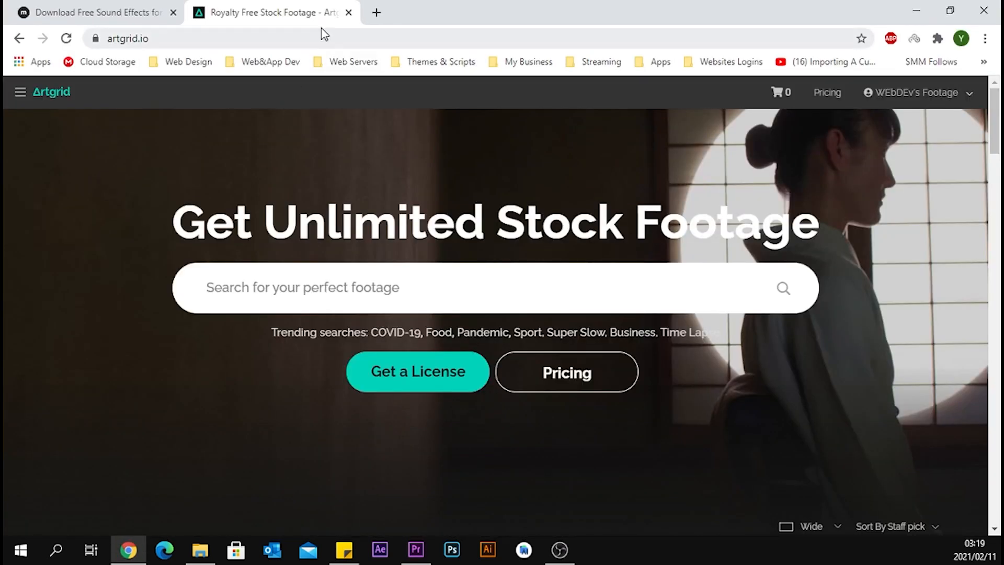
click(241, 38)
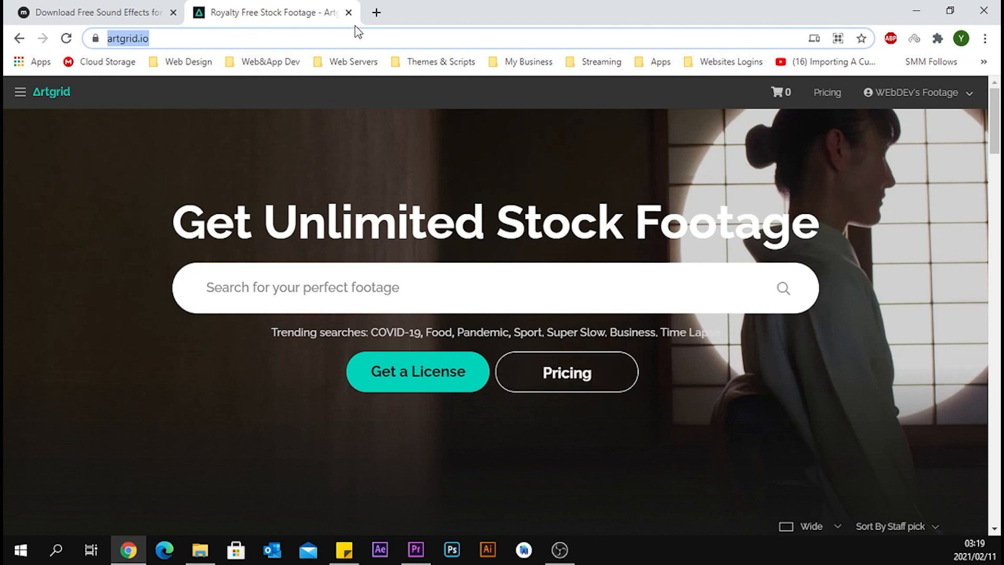
click(377, 12)
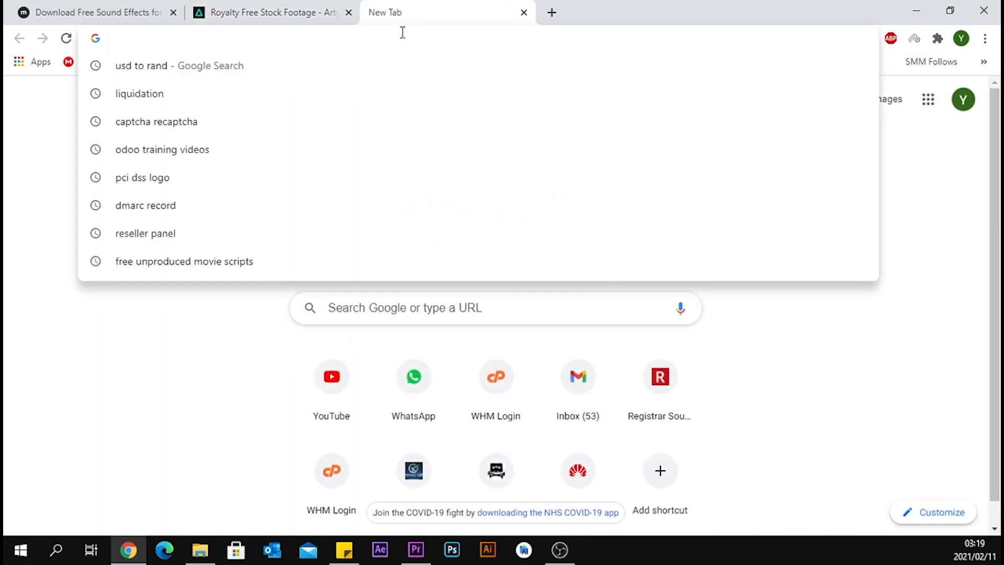
text(pexels.com)
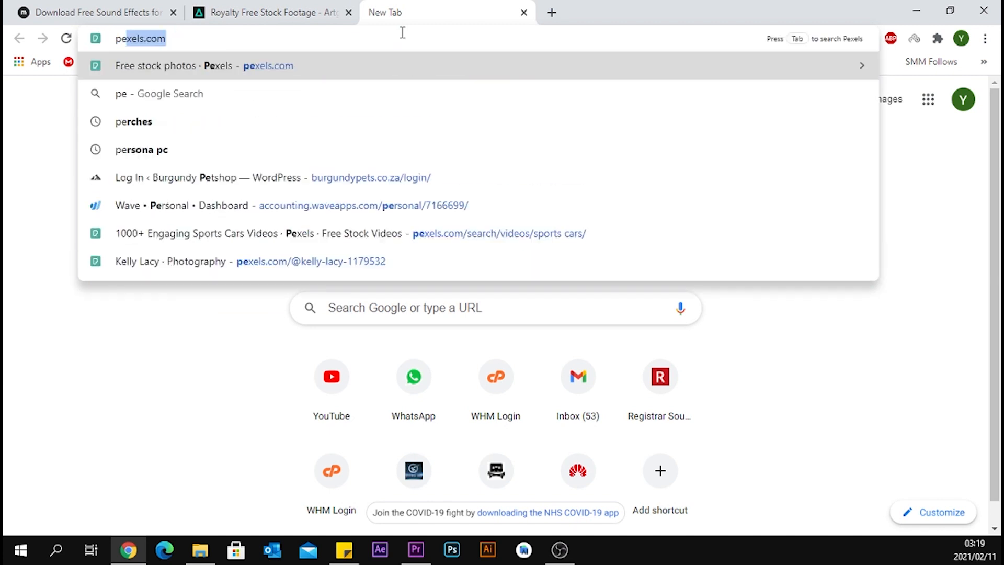
key(Return)
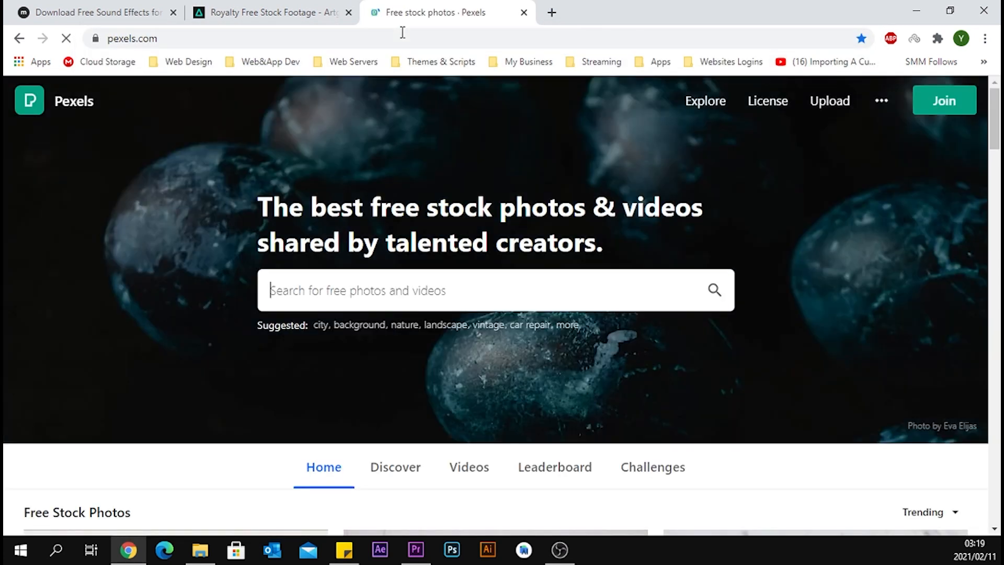
Browse the trending free stock photos and videos on the Pexels home page.
click(672, 287)
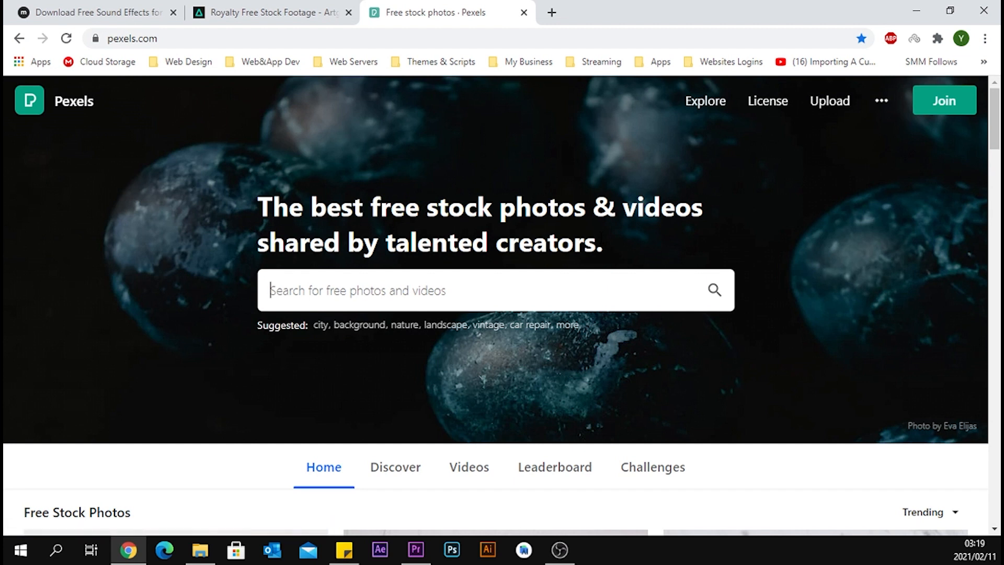
scroll(595, 277, down, 6)
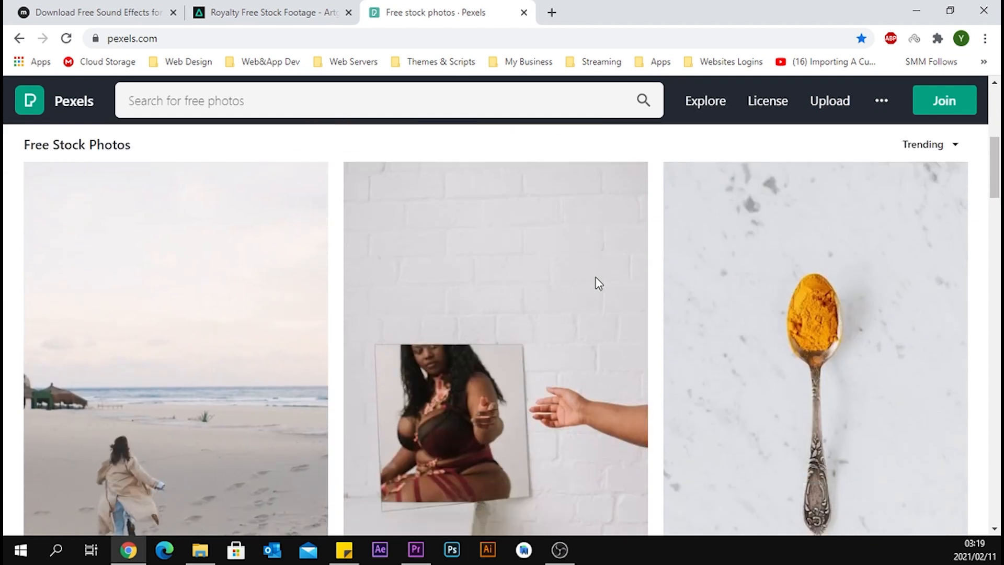
scroll(596, 282, down, 7)
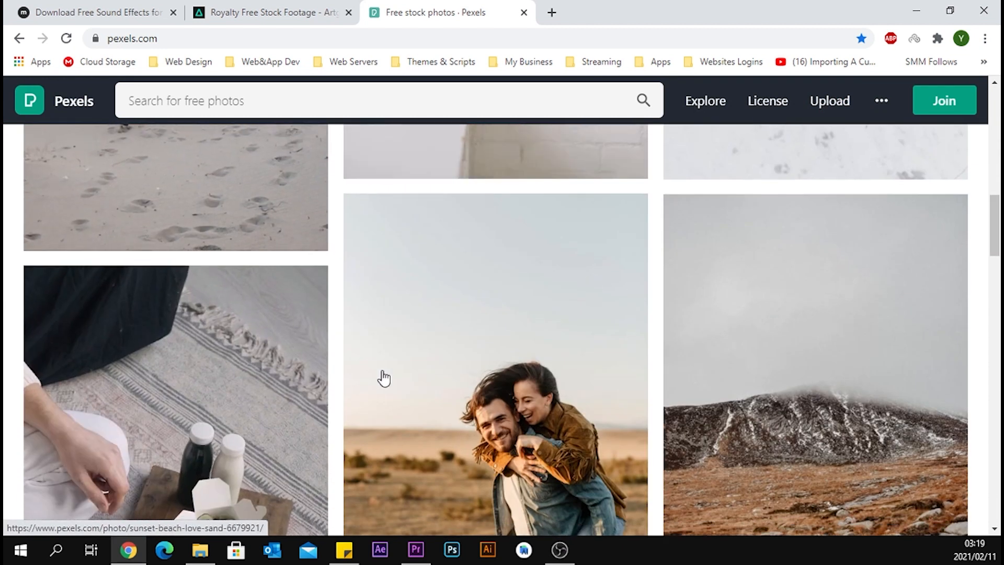
scroll(373, 367, down, 4)
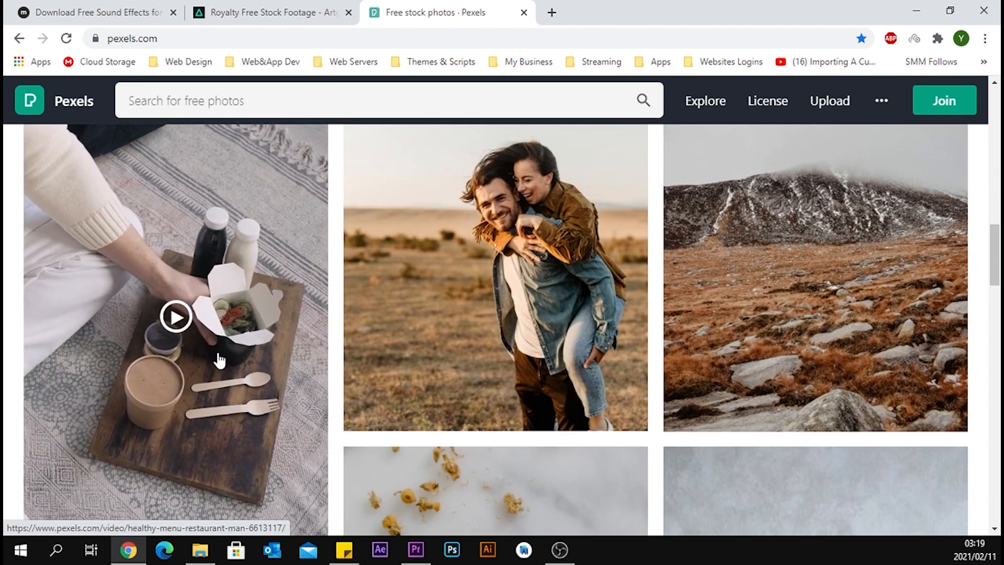
scroll(218, 358, up, 18)
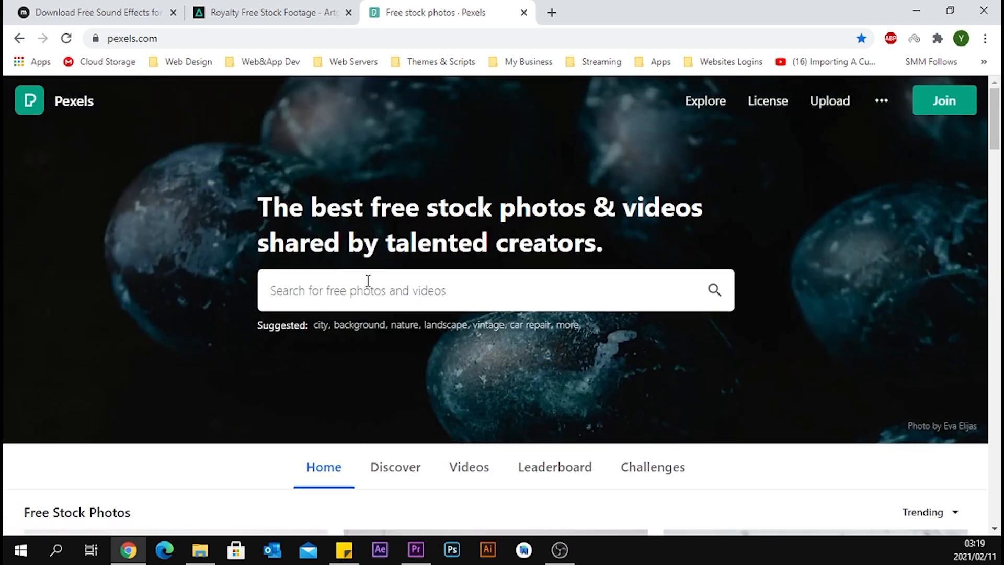
click(403, 289)
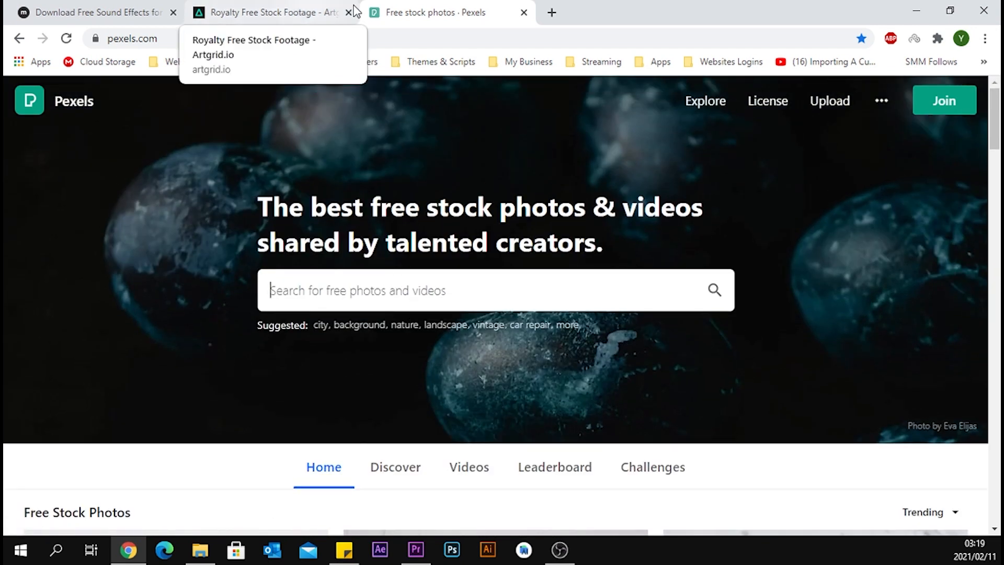
Look through Mixkit's free sound effects page down to the category links in its footer.
click(130, 12)
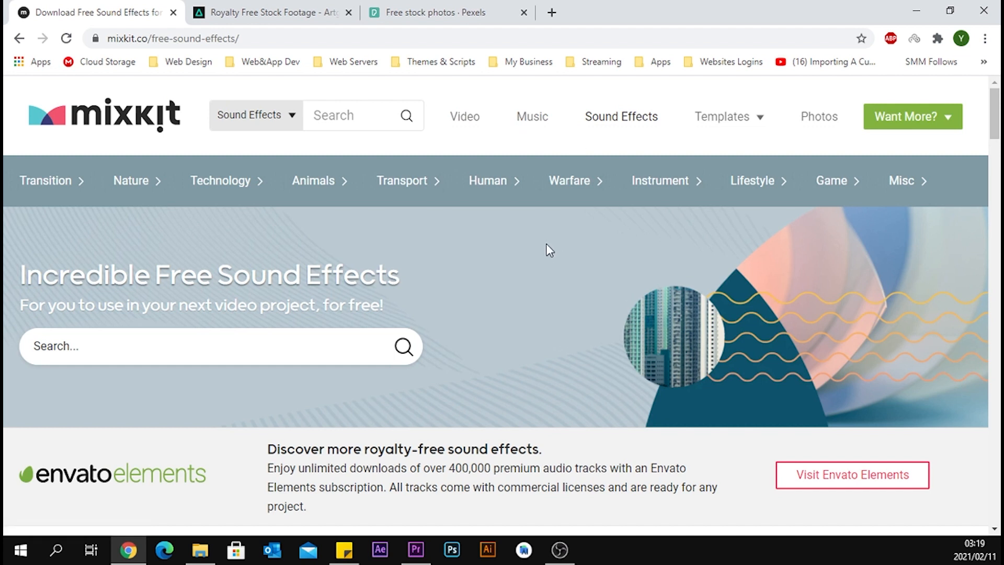
scroll(546, 243, down, 10)
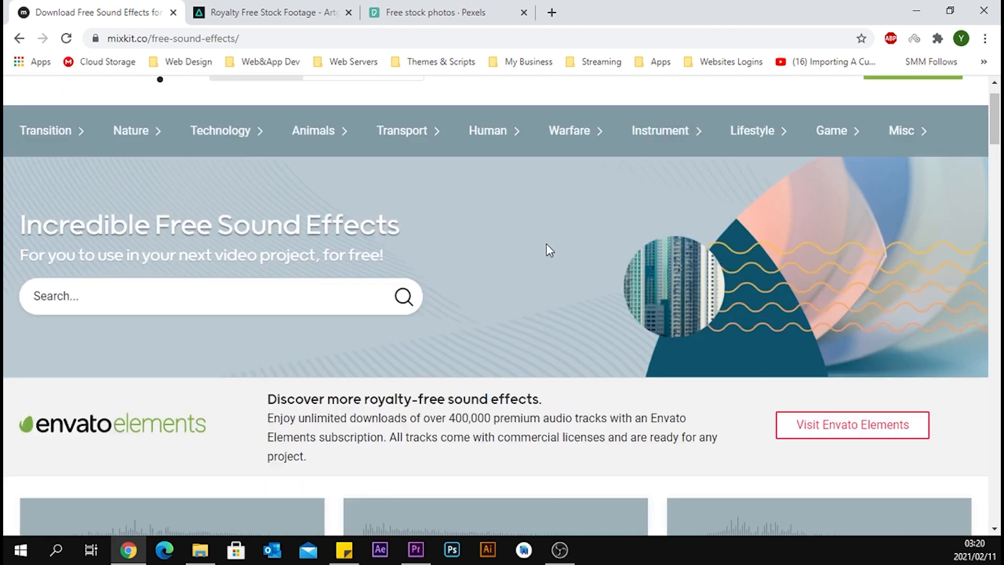
scroll(545, 243, up, 8)
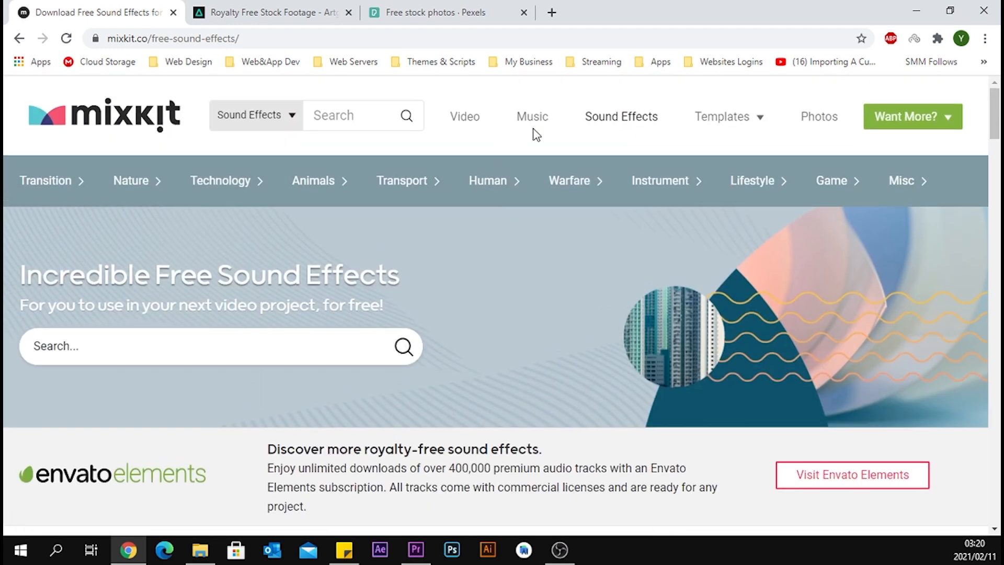
scroll(534, 212, down, 10)
scroll(347, 303, down, 20)
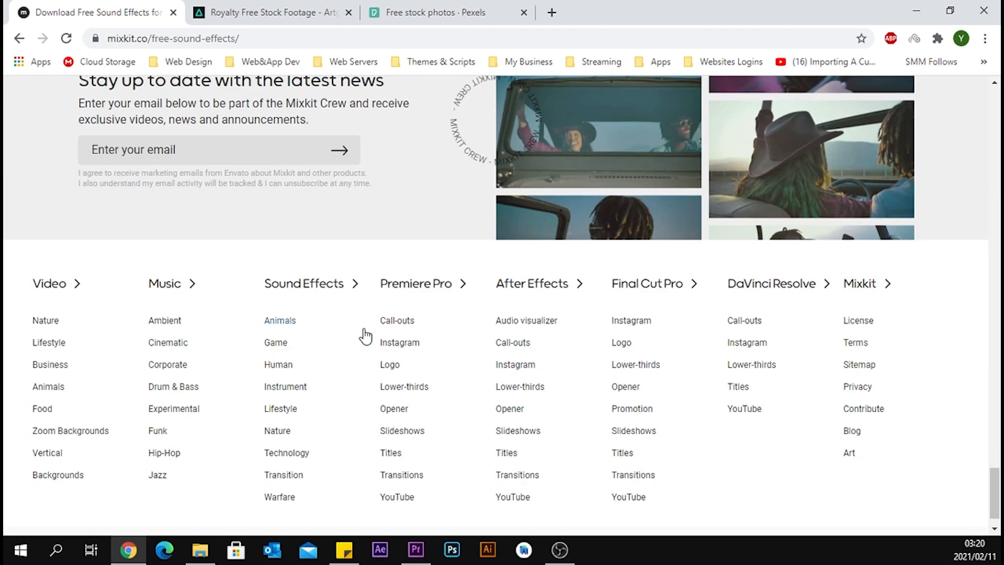
Open Mixkit's free stock video page and look through its clips down to the Frequently Asked Questions.
click(55, 293)
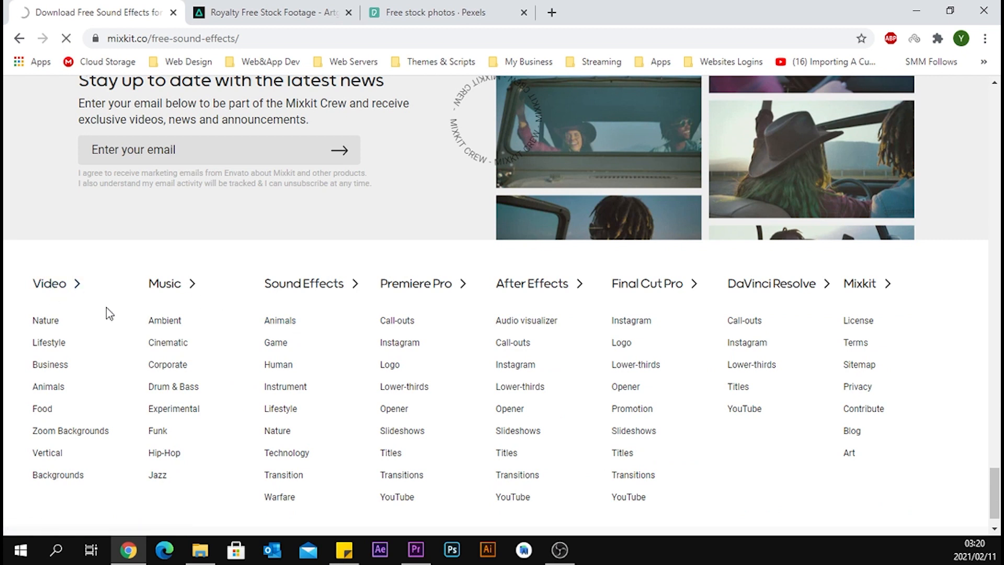
scroll(460, 422, down, 7)
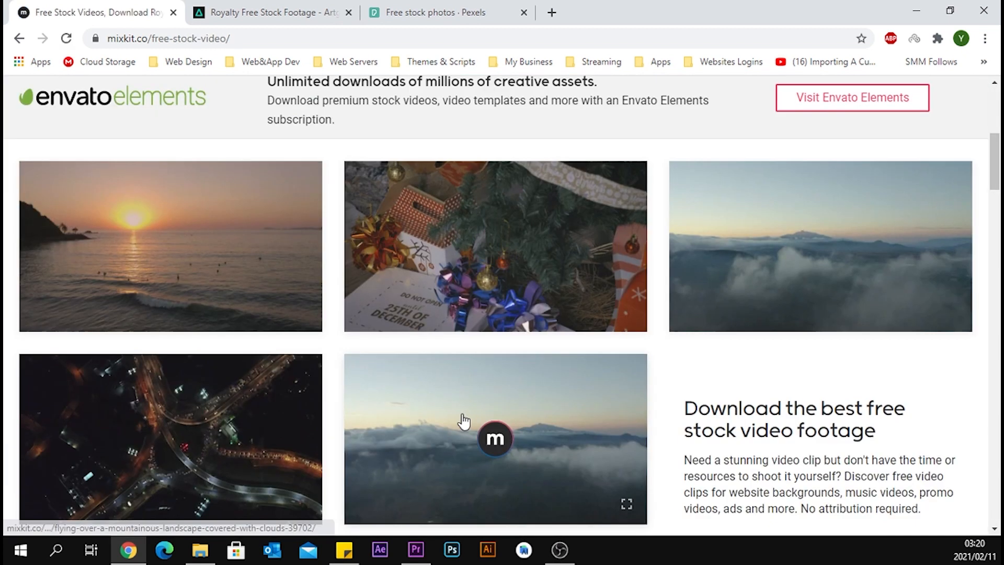
scroll(601, 408, down, 7)
scroll(650, 370, down, 15)
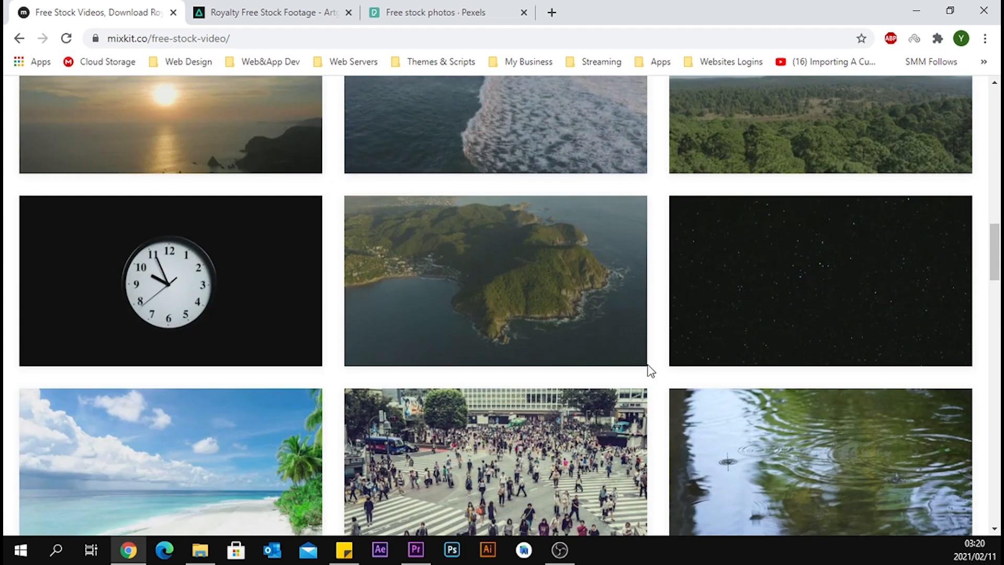
scroll(649, 369, down, 10)
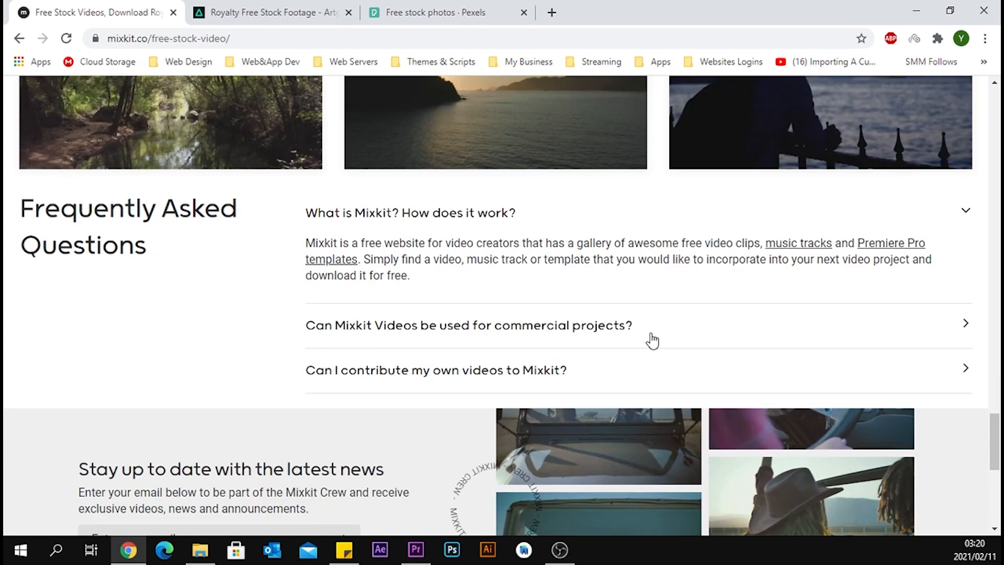
Read the Mixkit FAQ answer on whether its videos can be used for commercial projects.
click(651, 340)
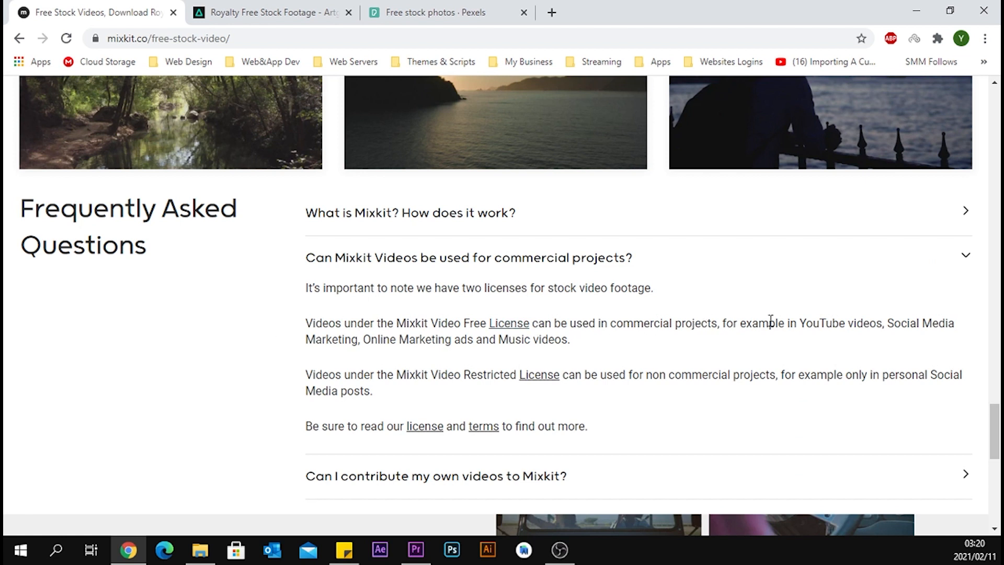
drag(798, 323, 853, 324)
click(866, 345)
scroll(994, 414, down, 10)
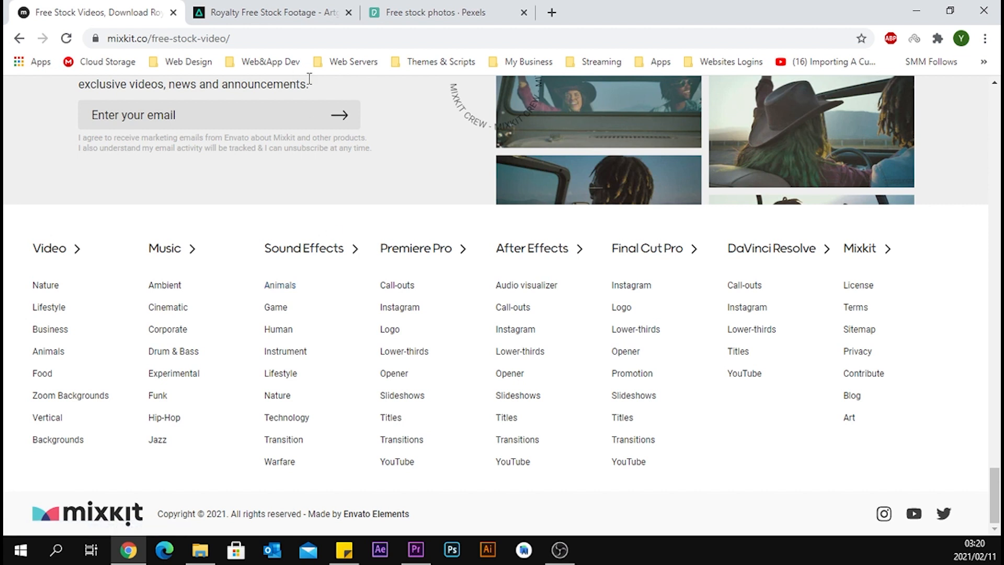
Return to Premiere Pro and start a media import from the Kusanagi VFX Studio > Food B-Roll > Tutorial folder on drive F.
click(915, 11)
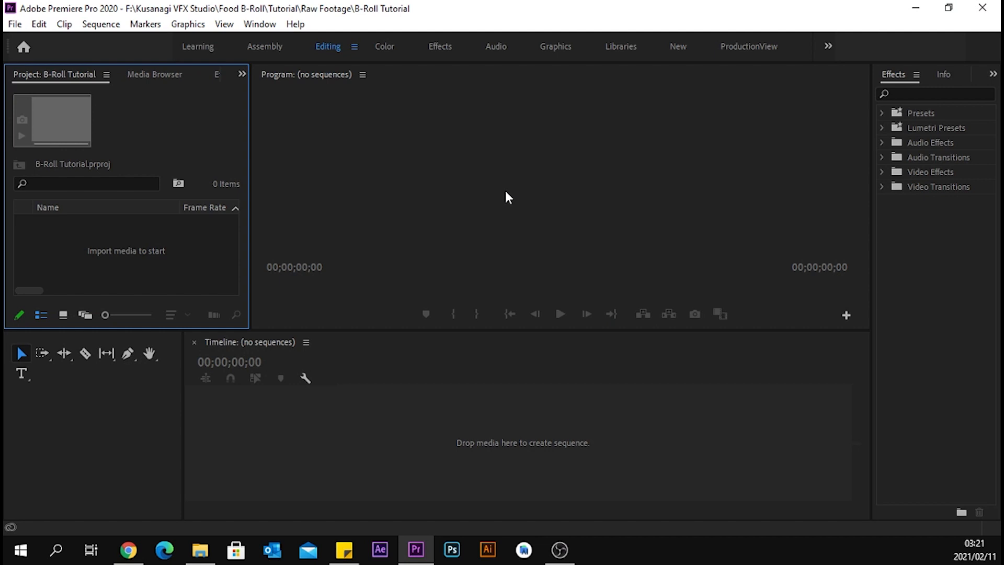
right_click(135, 260)
click(186, 360)
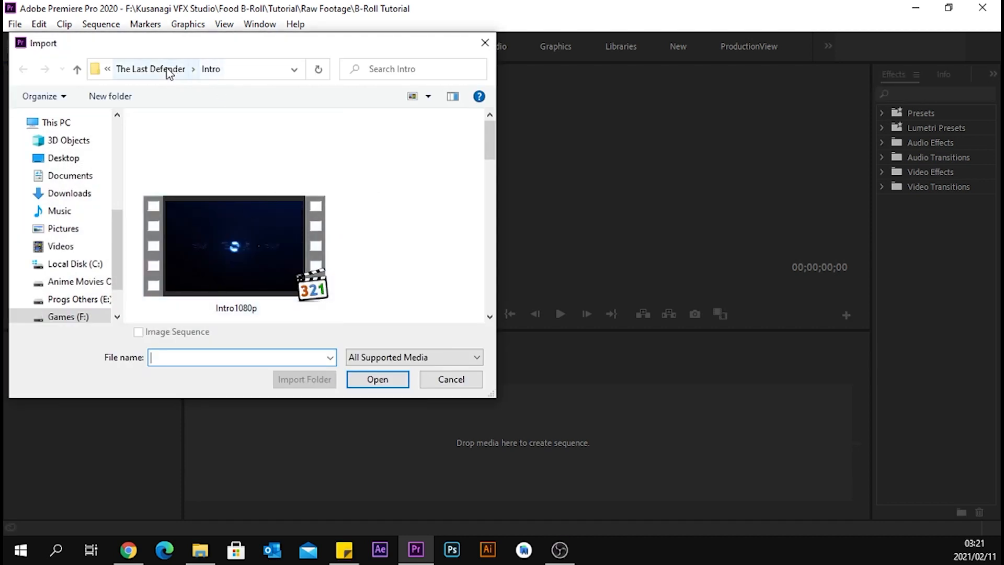
click(85, 319)
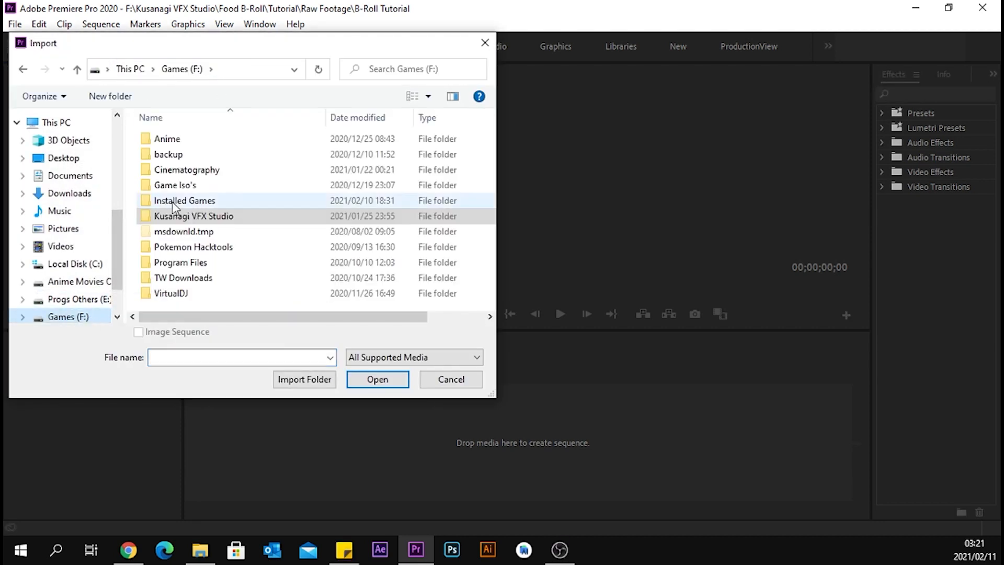
double_click(198, 215)
double_click(196, 225)
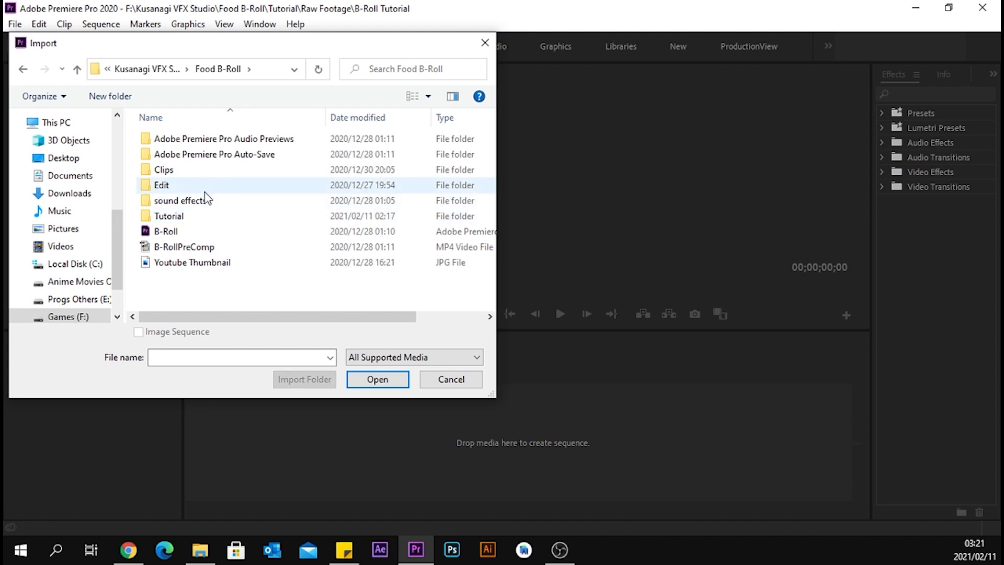
double_click(206, 216)
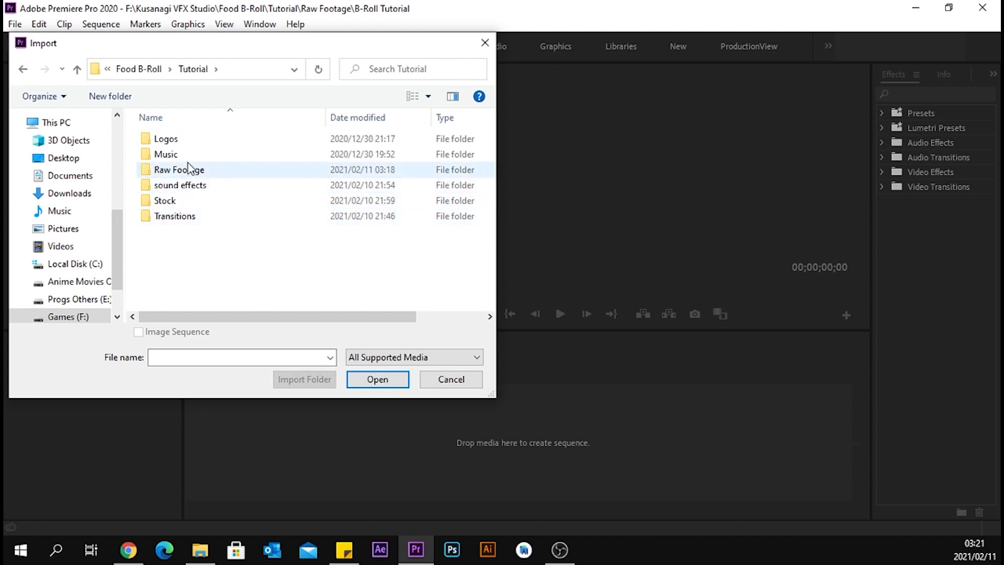
Import all the numbered video clips from the Stock folder into the project.
double_click(187, 198)
click(182, 166)
drag(182, 166, 400, 329)
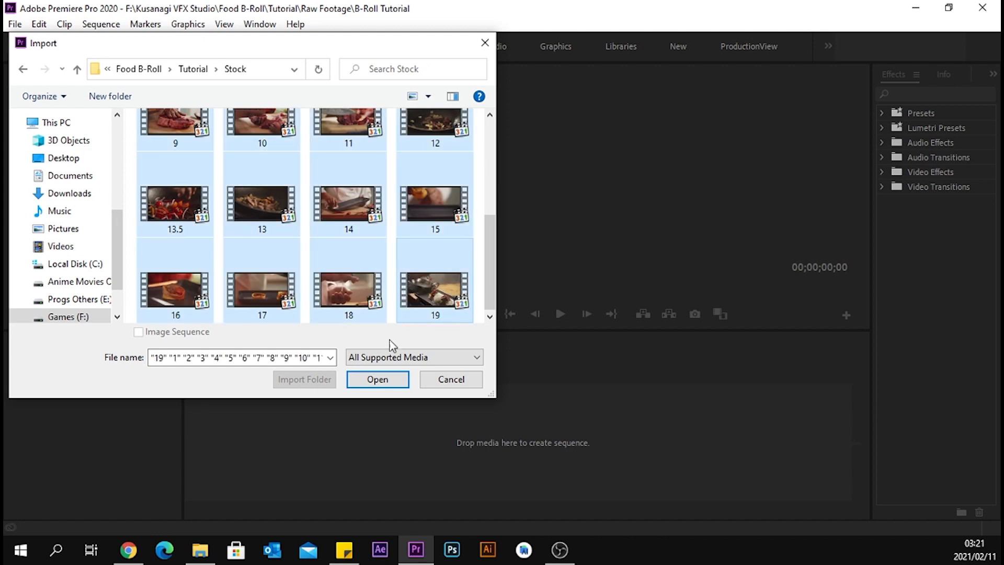
click(378, 379)
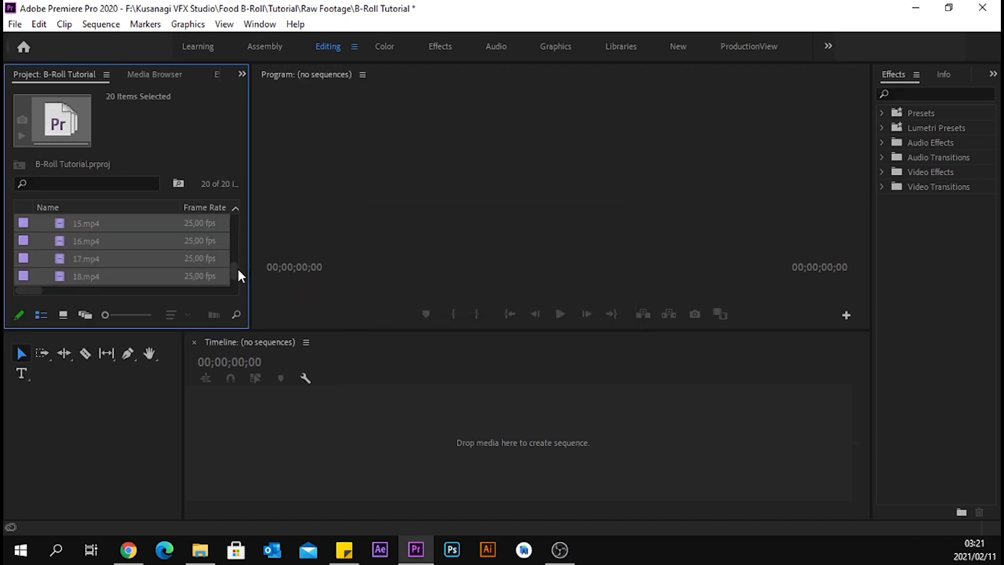
Review the imported clips in the project, checking the previews of 1.mp4 through 4.mp4.
drag(233, 265, 236, 217)
click(130, 239)
click(121, 224)
click(120, 243)
click(121, 260)
click(122, 277)
scroll(141, 265, down, 5)
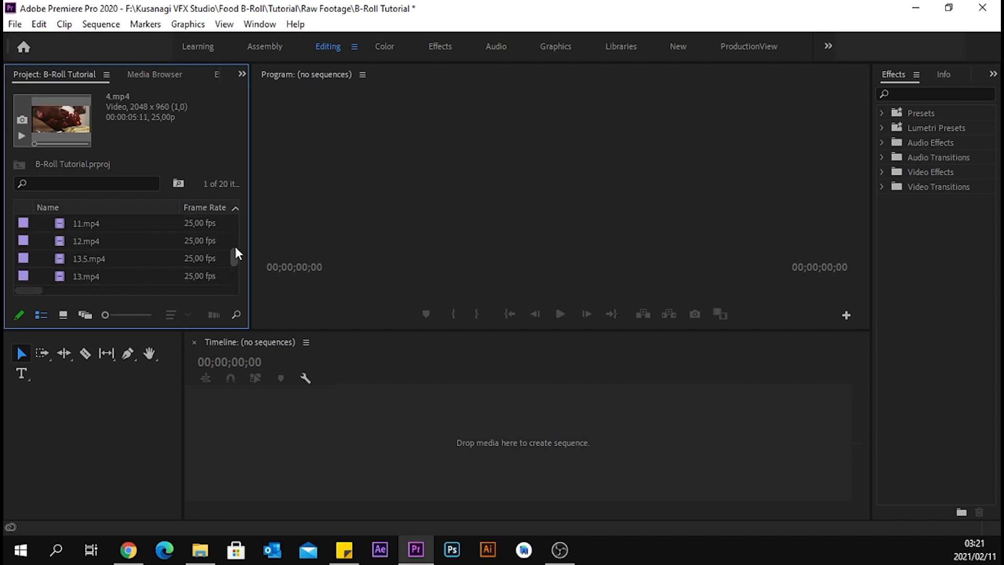
drag(235, 257, 234, 212)
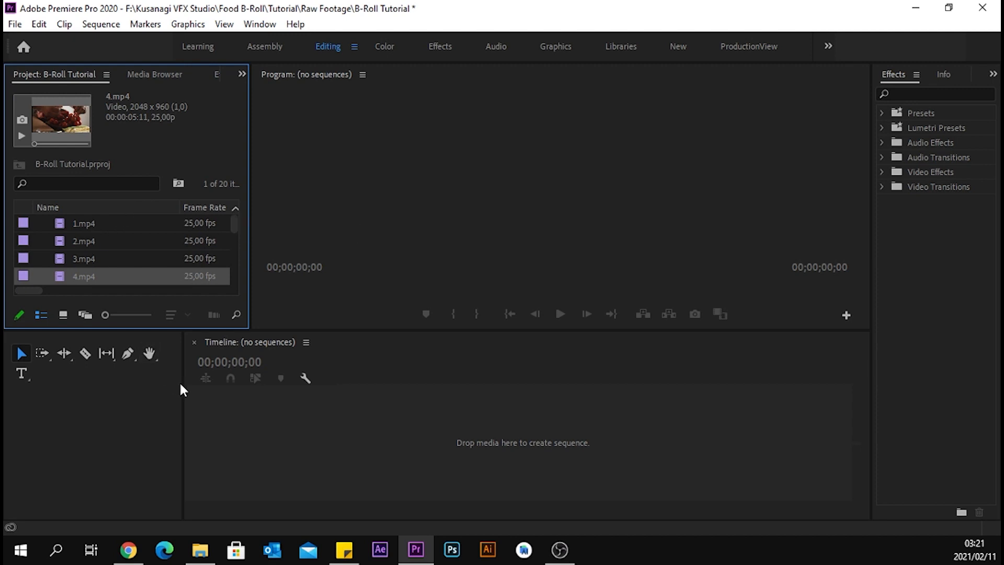
Widen the timeline area and create a sequence by placing 1.mp4 in the empty timeline.
drag(183, 384, 106, 376)
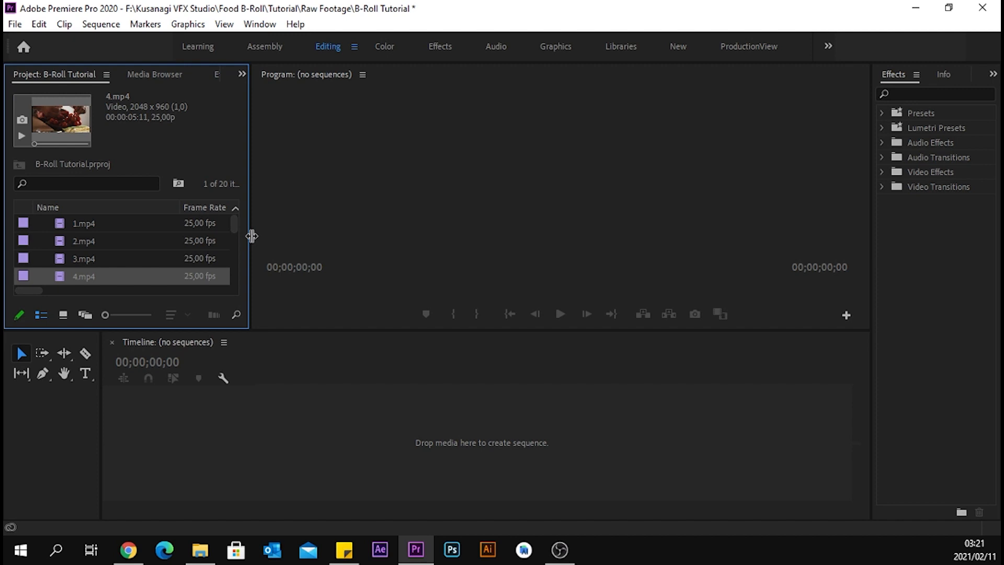
click(98, 224)
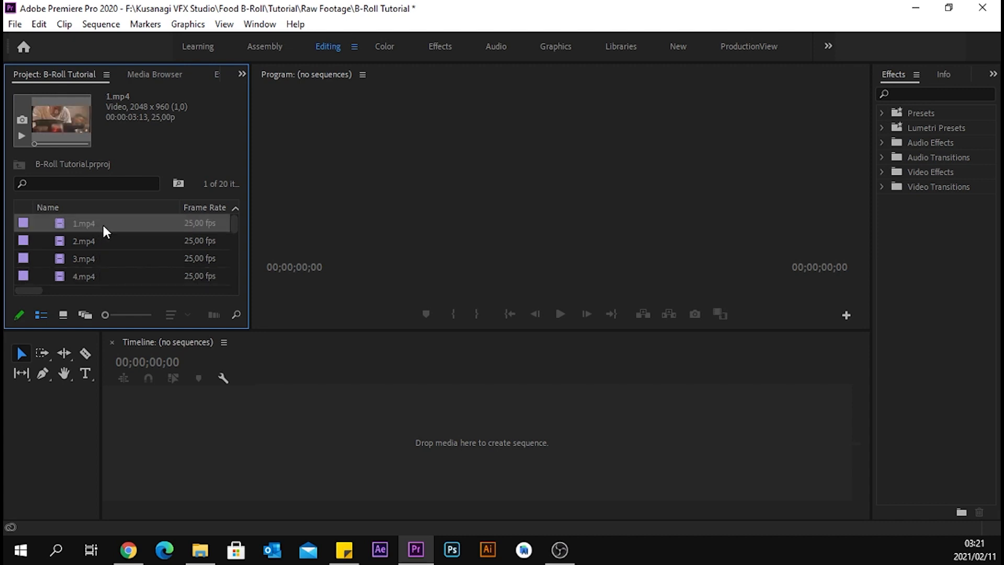
drag(99, 225, 111, 232)
drag(234, 442, 236, 444)
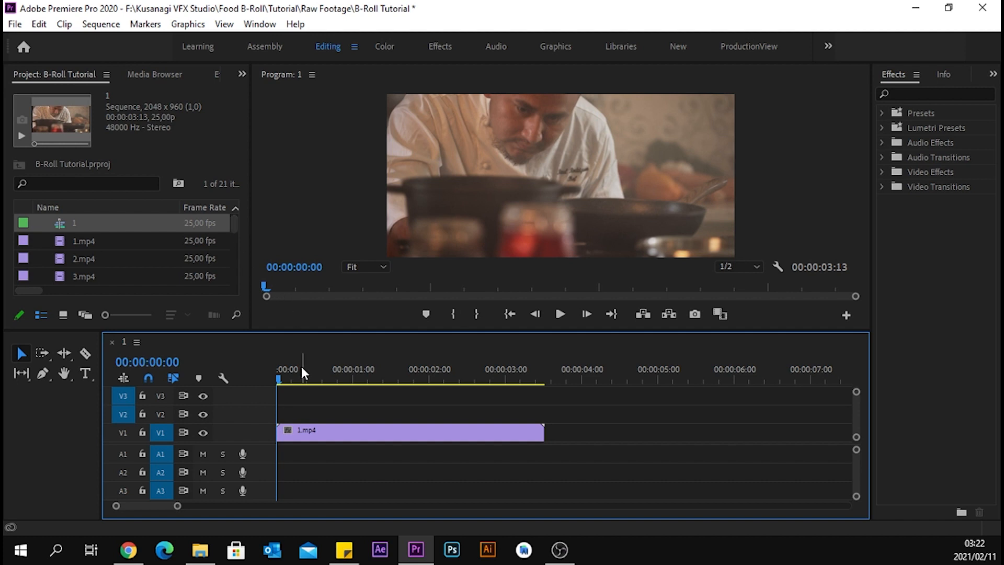
Play back the 1.mp4 clip in the new sequence to preview it.
click(558, 314)
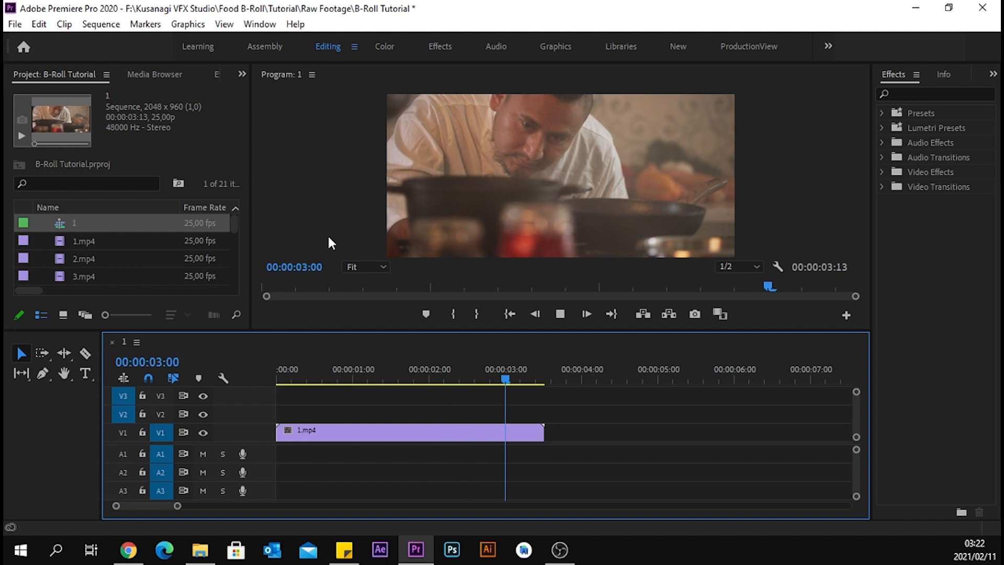
key(space)
key(space)
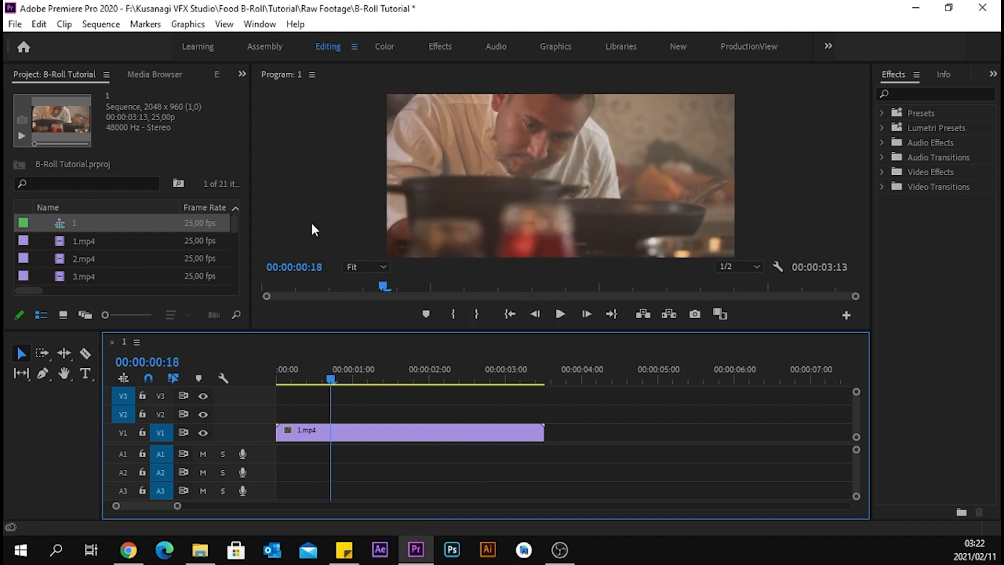
Place 2.mp4 directly after 1.mp4 on track V1 and play back the transition between the two clips.
click(122, 258)
drag(101, 259, 547, 435)
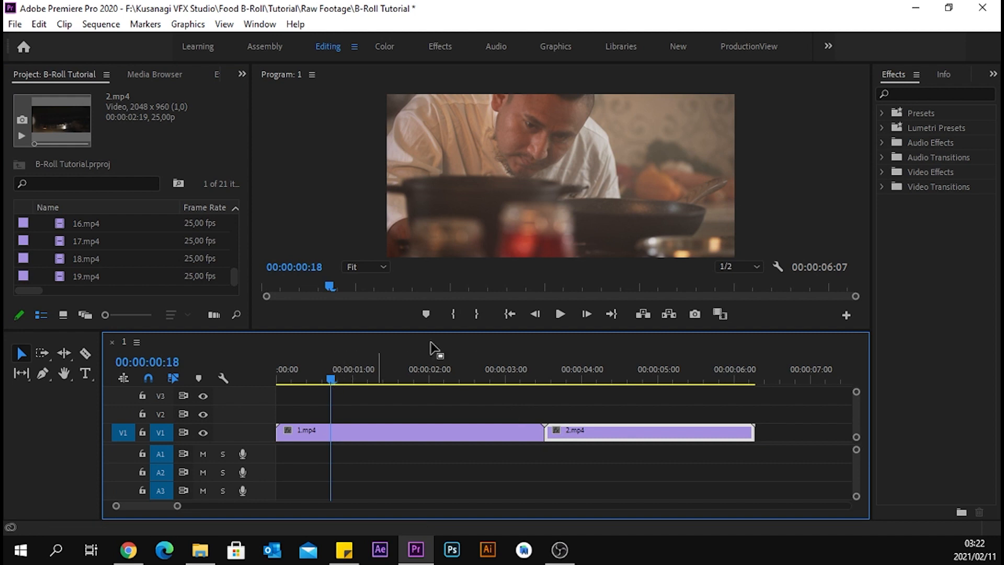
click(558, 315)
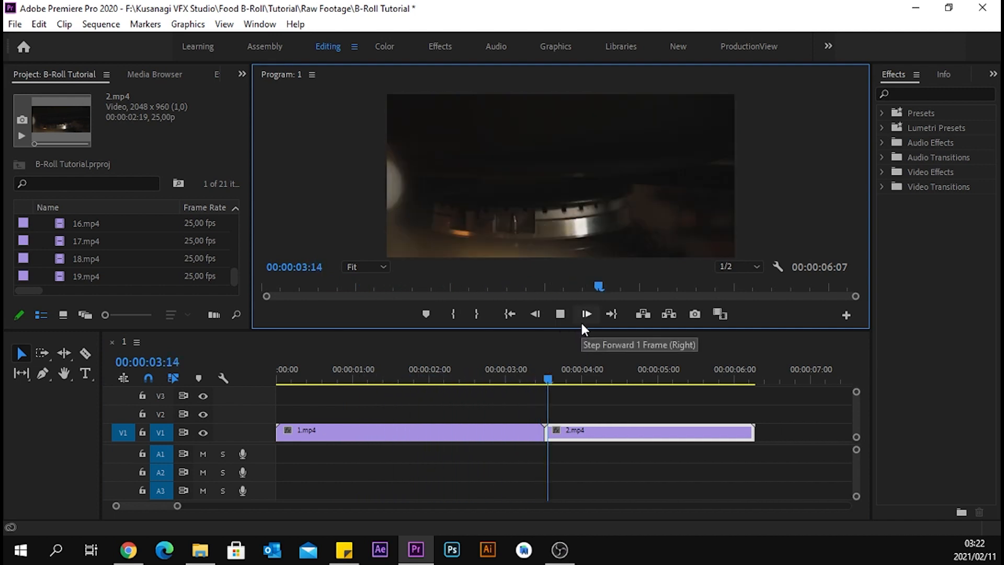
click(583, 324)
key(space)
key(space)
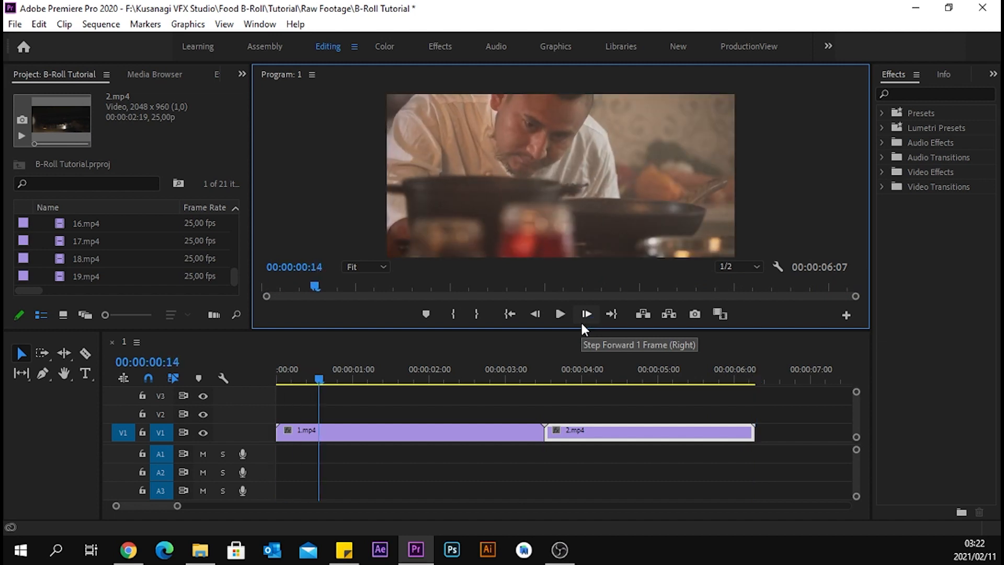
Append 3.mp4 directly after 2.mp4 on track V1 and play it back in the sequence.
scroll(103, 256, up, 5)
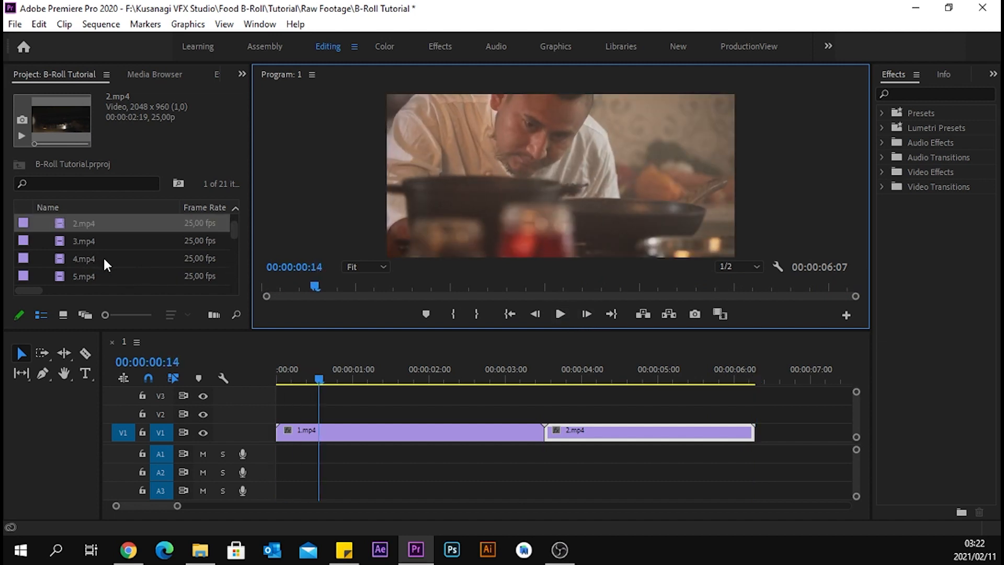
drag(140, 276, 767, 432)
mouse_move(171, 506)
mouse_down()
mouse_move(201, 505)
mouse_move(174, 505)
mouse_up()
key(space)
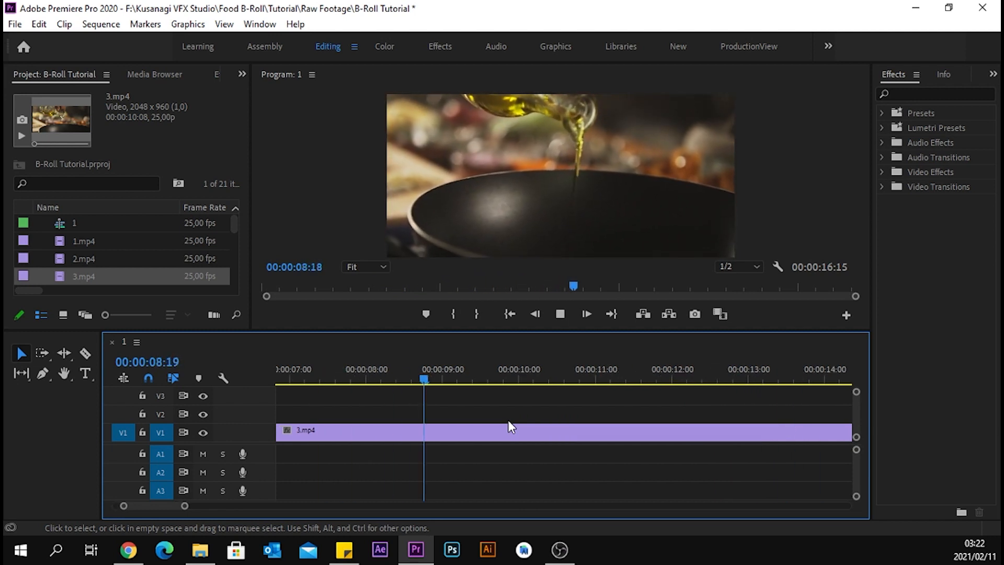
key(space)
Set the 3.mp4 clip's speed to 200% and play back the sped-up clip.
right_click(509, 426)
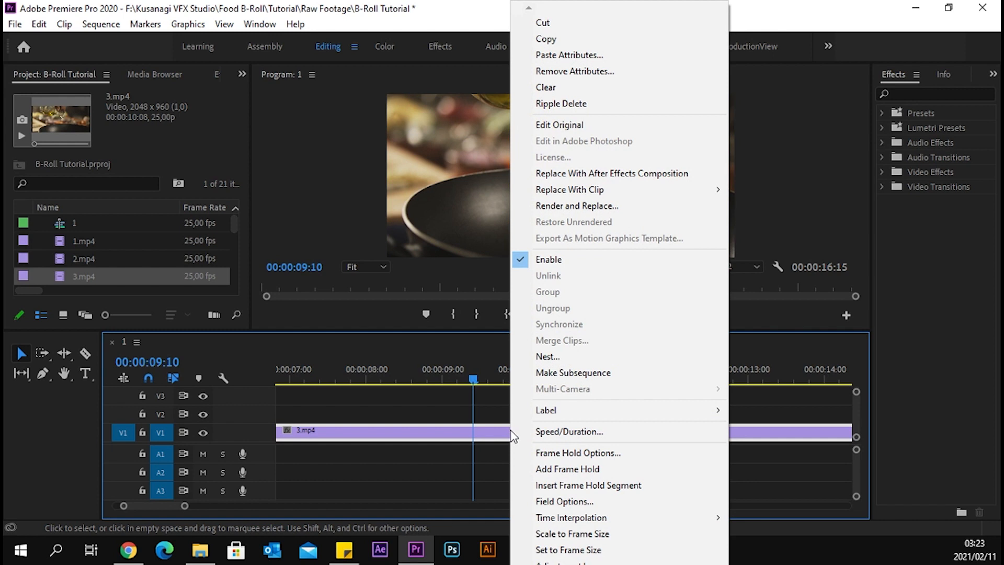
click(562, 431)
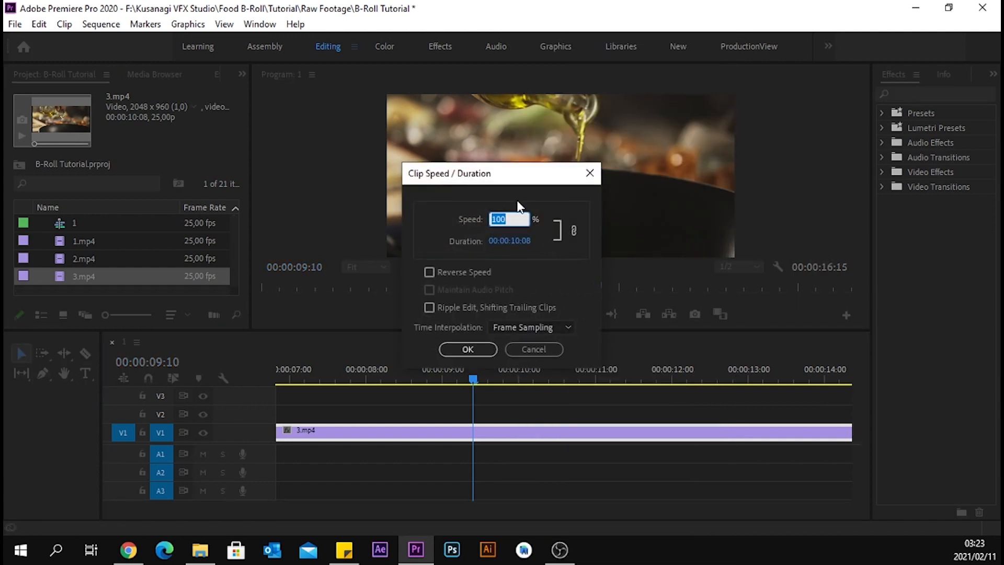
text(200)
click(482, 347)
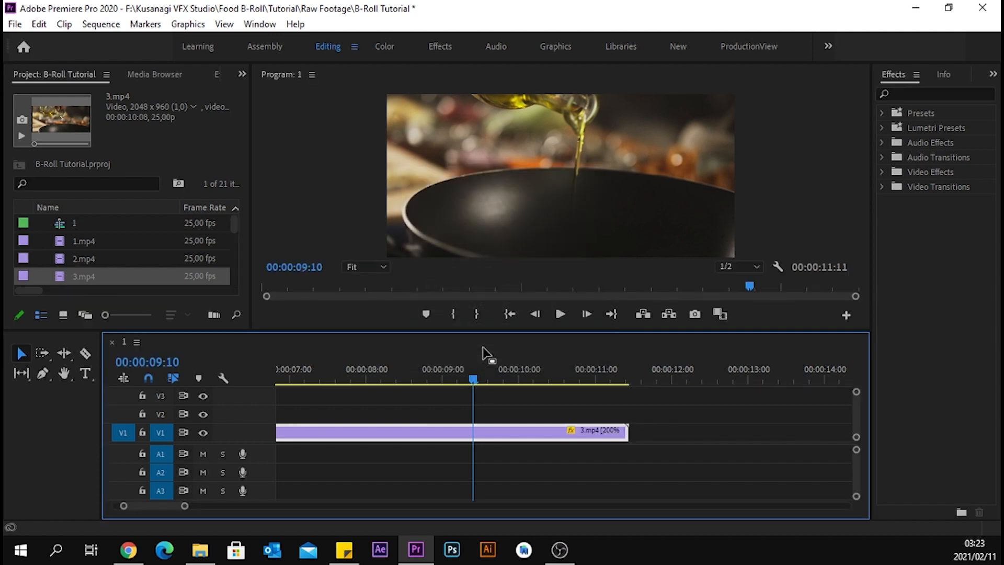
drag(172, 506, 171, 505)
drag(494, 380, 279, 379)
key(space)
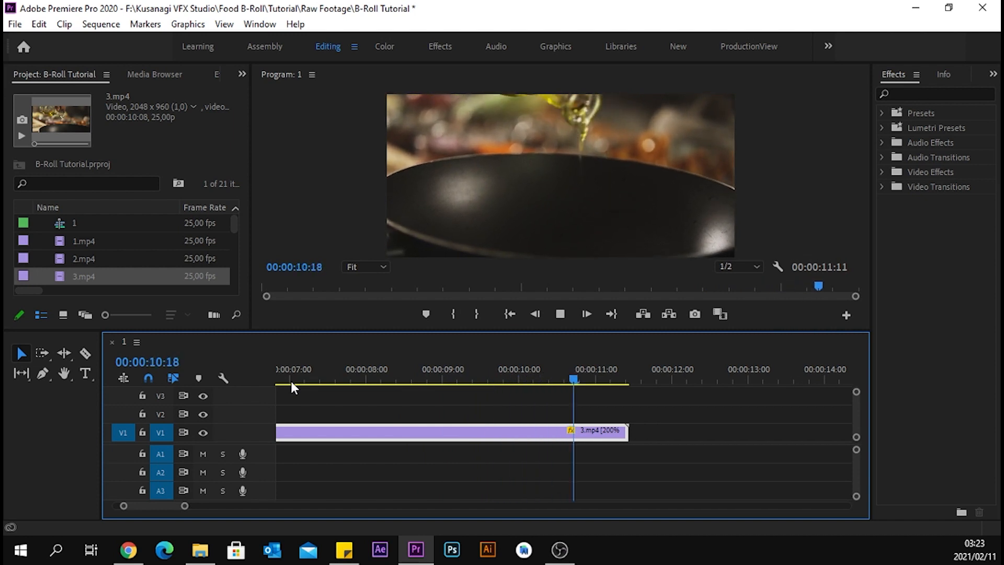
Append 4.mp4 directly after 3.mp4 on track V1 and play back the cut into it.
scroll(117, 256, down, 1)
drag(113, 272, 631, 425)
drag(622, 378, 588, 380)
key(space)
key(space)
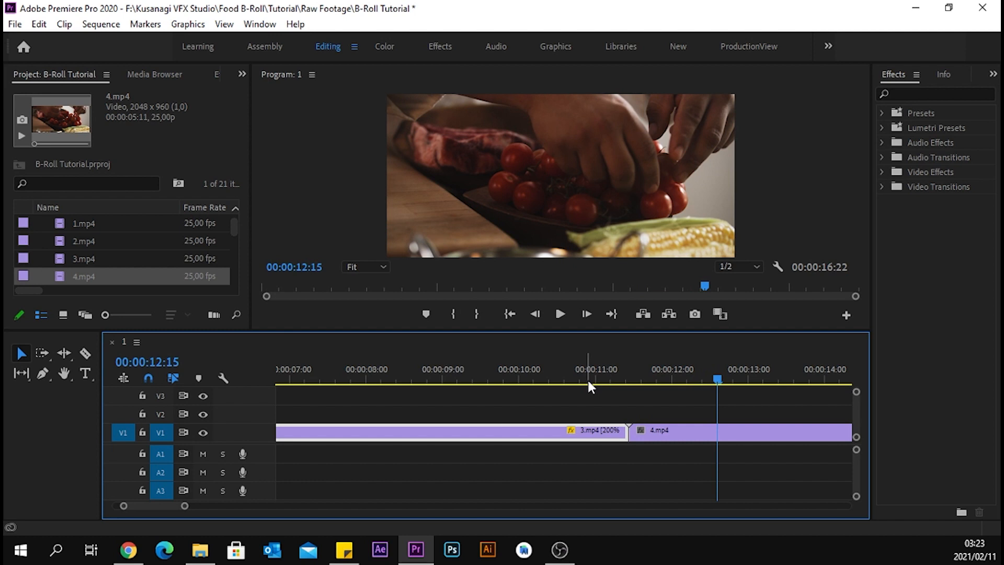
key(space)
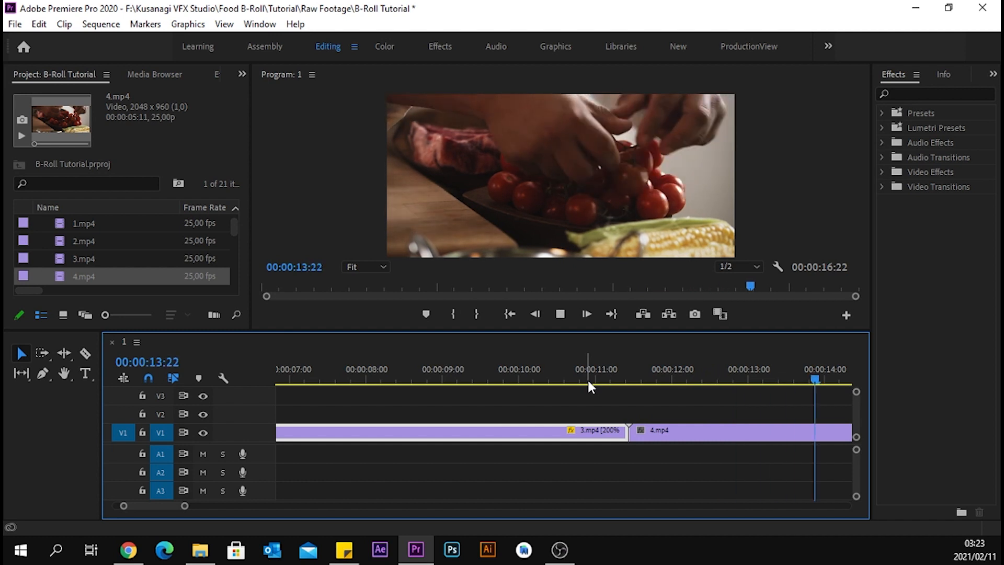
key(space)
Set the 4.mp4 clip's speed to 250% and play back the result.
right_click(356, 438)
click(435, 428)
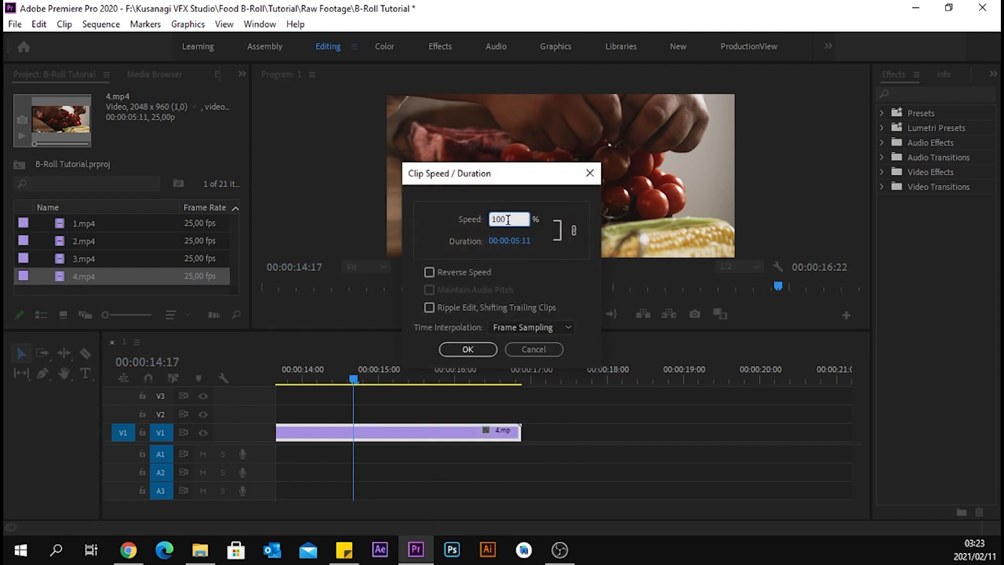
text(300)
key(Return)
drag(360, 384, 303, 386)
key(space)
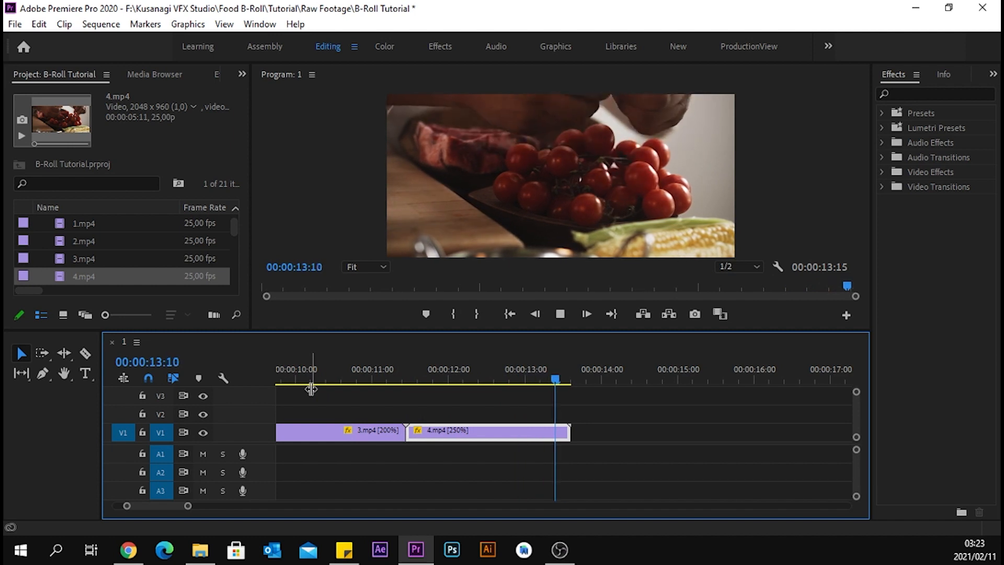
key(space)
Append 5.mp4 and 6.mp4 in order after 4.mp4 on track V1.
scroll(193, 242, down, 1)
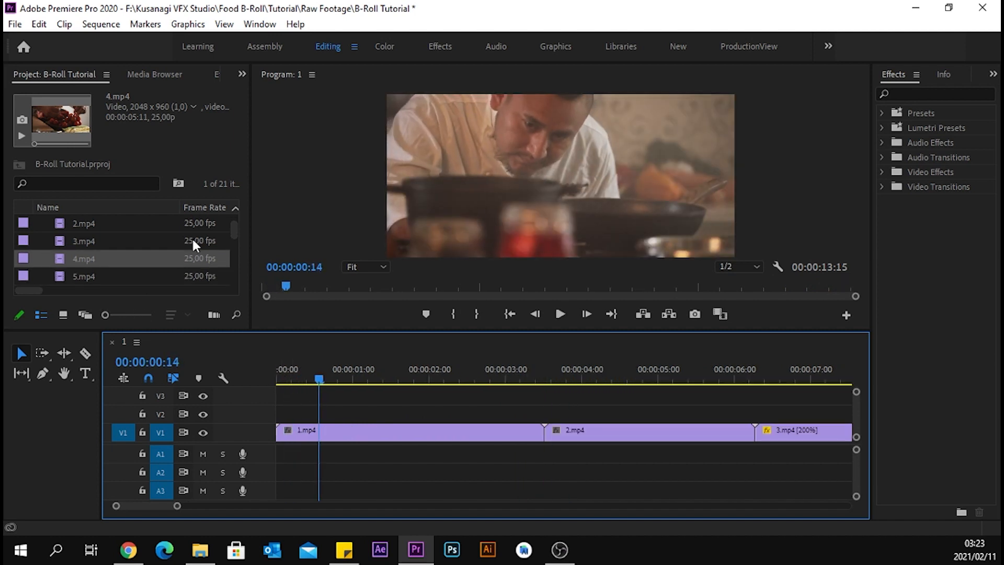
drag(160, 503, 173, 486)
drag(86, 275, 572, 426)
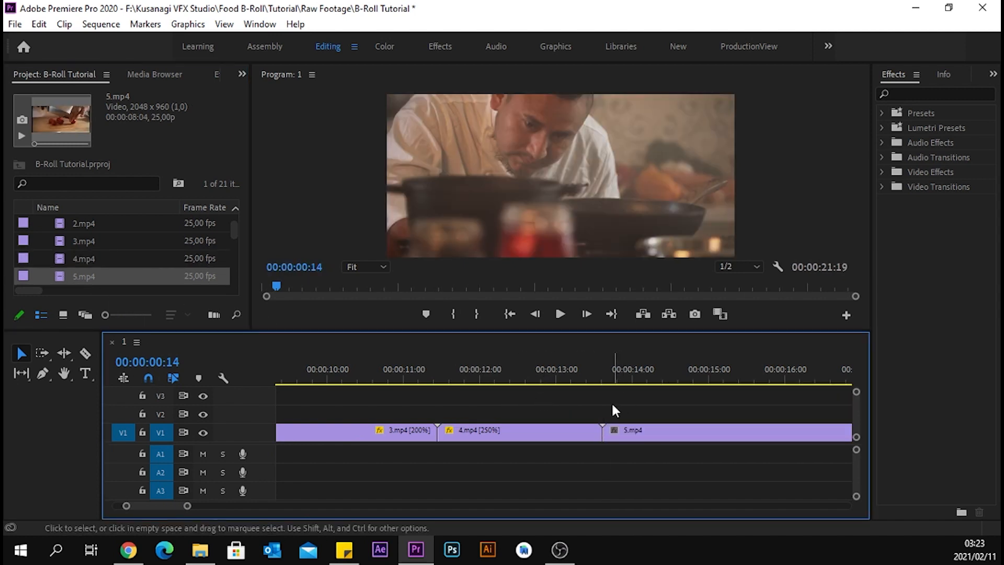
scroll(107, 256, down, 1)
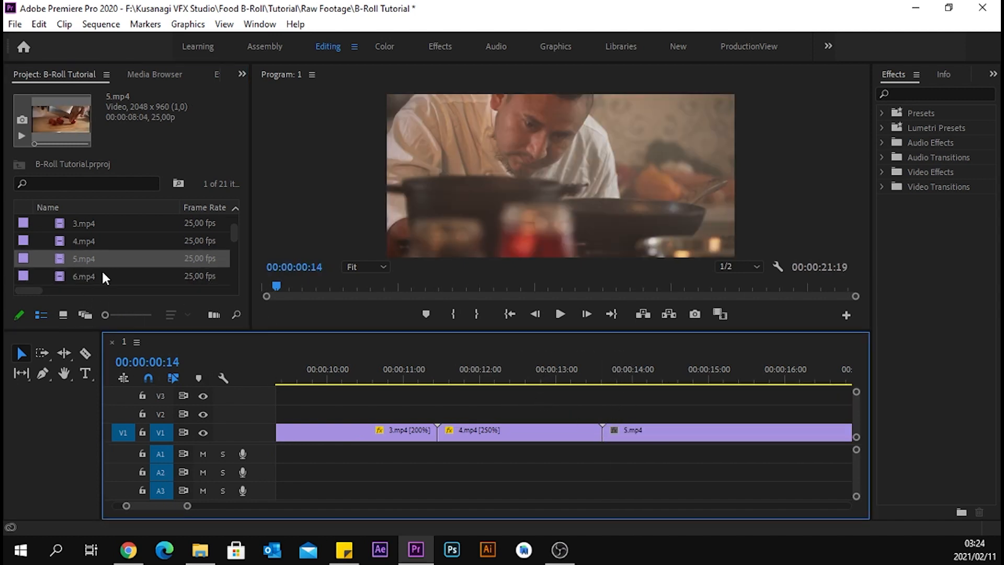
drag(164, 505, 175, 510)
drag(99, 276, 413, 433)
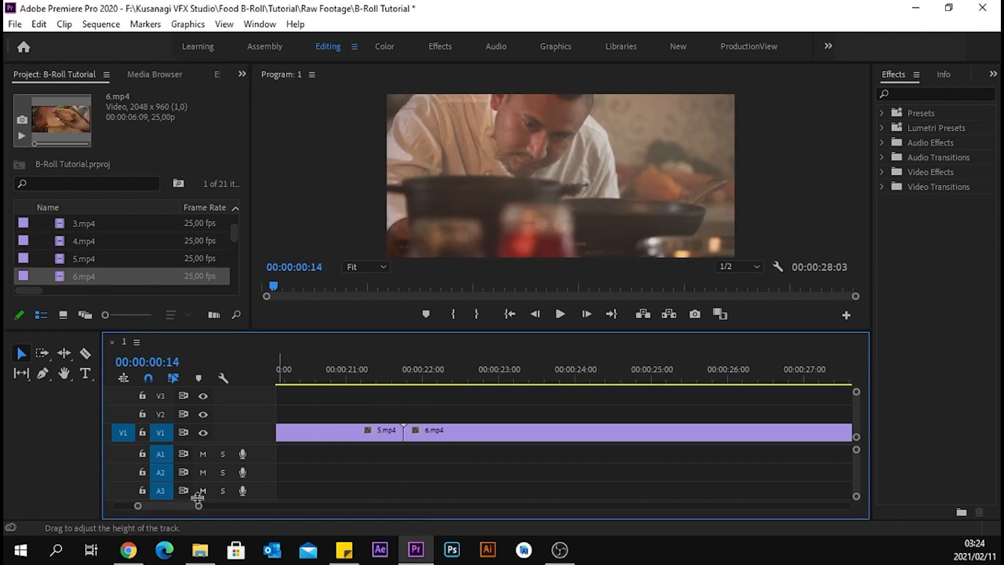
Append 7.mp4 and 8.mp4 in order after 6.mp4 on track V1.
drag(172, 502, 174, 502)
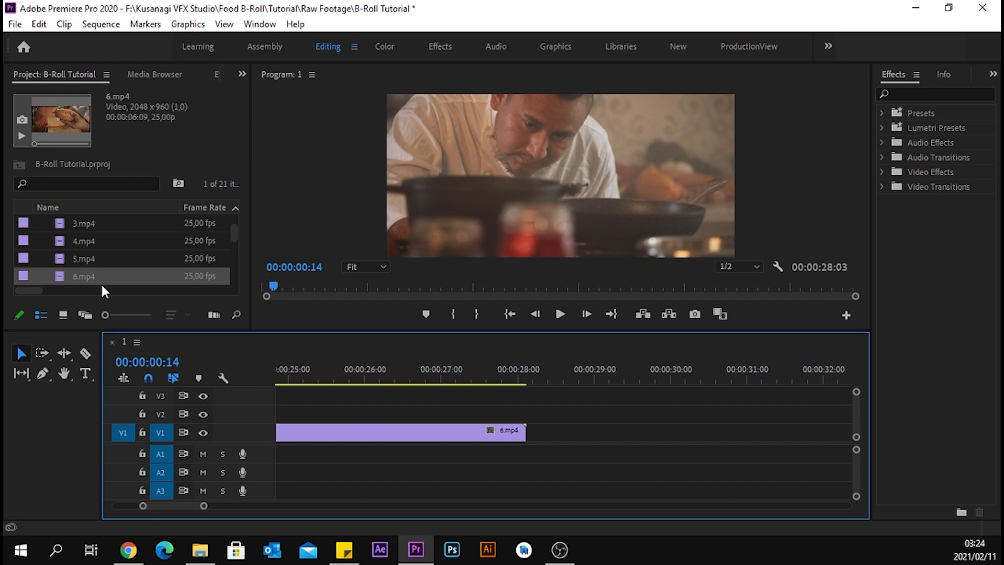
scroll(103, 288, down, 2)
drag(88, 259, 538, 434)
scroll(143, 256, down, 1)
drag(89, 257, 784, 444)
Play back the sequence from the end of 4.mp4 into the start of 5.mp4.
drag(197, 502, 184, 501)
click(360, 379)
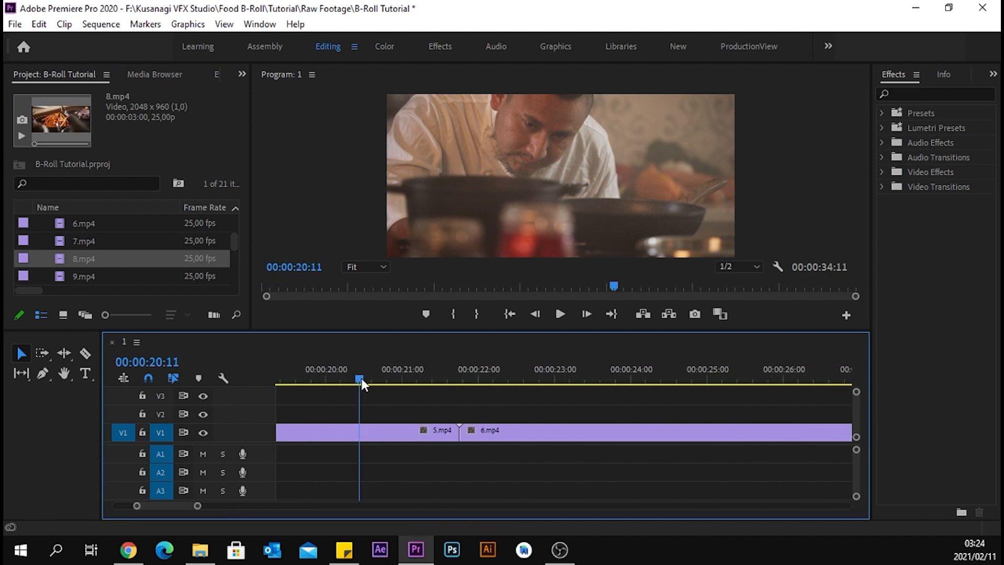
drag(360, 378, 243, 377)
drag(190, 512, 174, 503)
drag(539, 379, 457, 384)
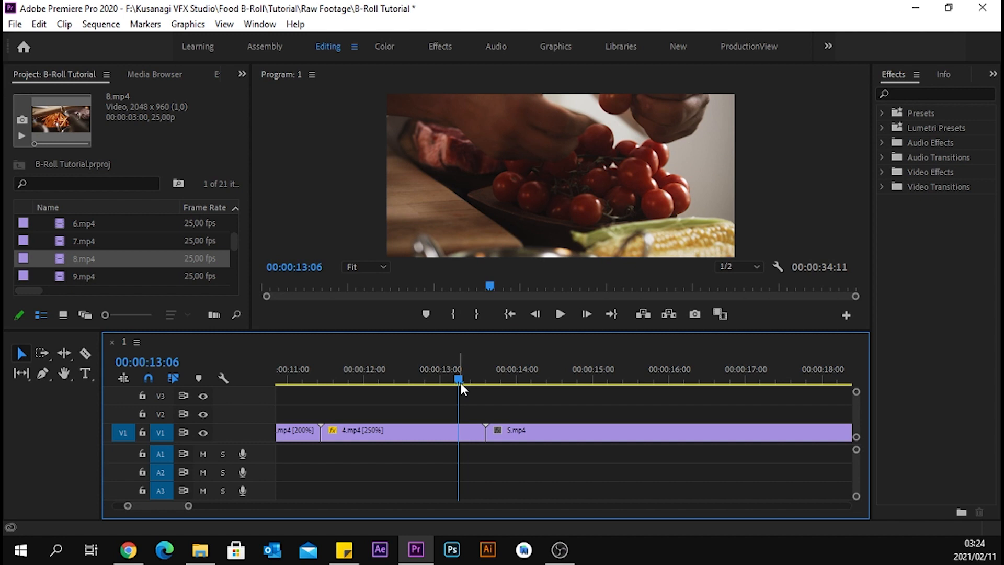
key(space)
key(space)
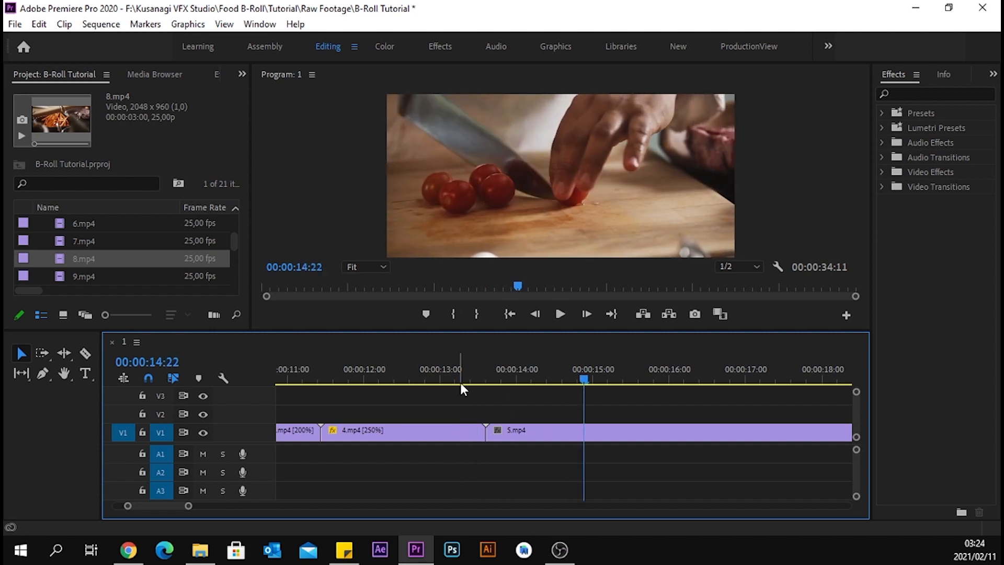
Set the 5.mp4 clip's speed to 150%.
right_click(529, 432)
click(646, 431)
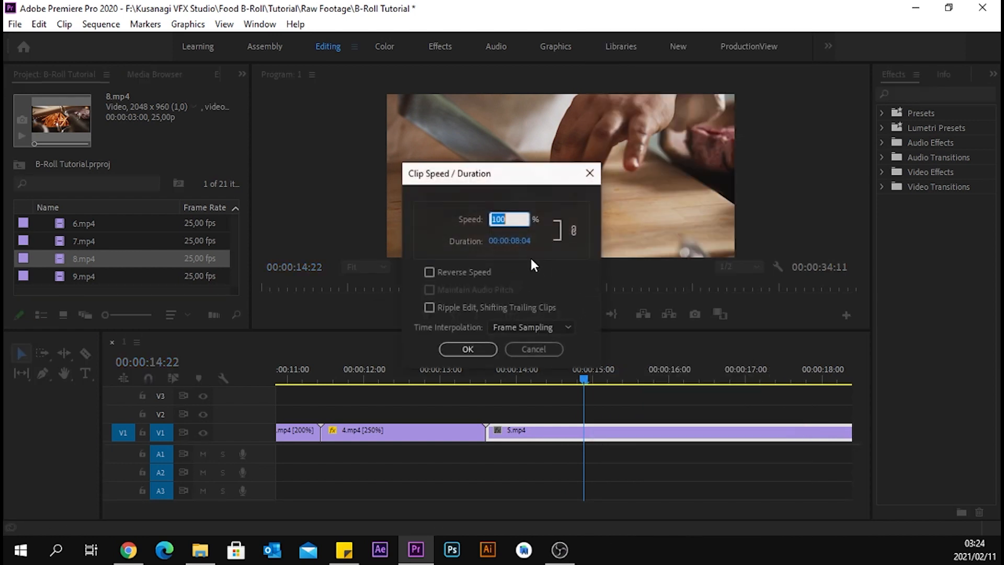
text(150)
key(Return)
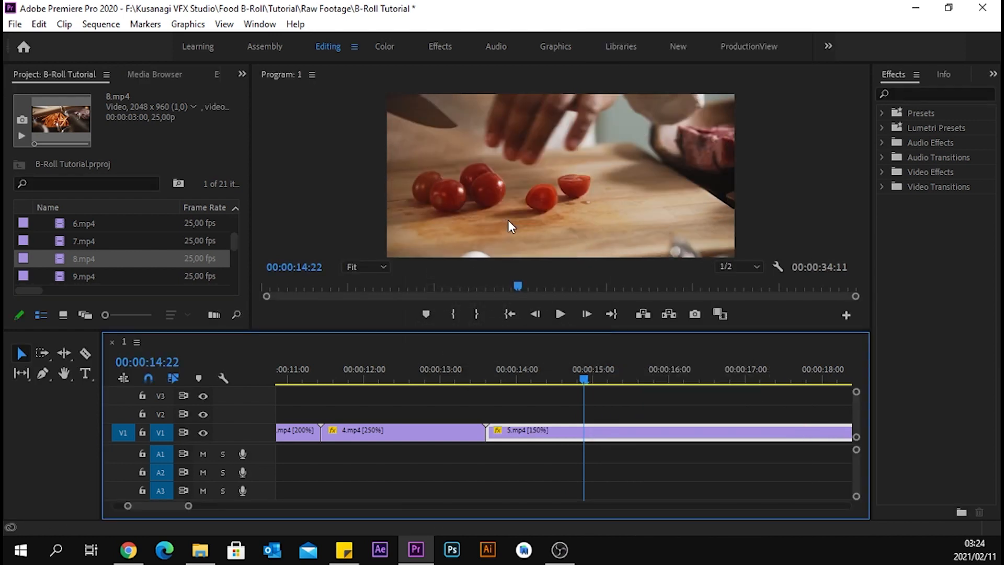
Move 6.mp4 back against the end of 5.mp4 to close the gap between them.
scroll(175, 505, down, 2)
scroll(175, 505, up, 1)
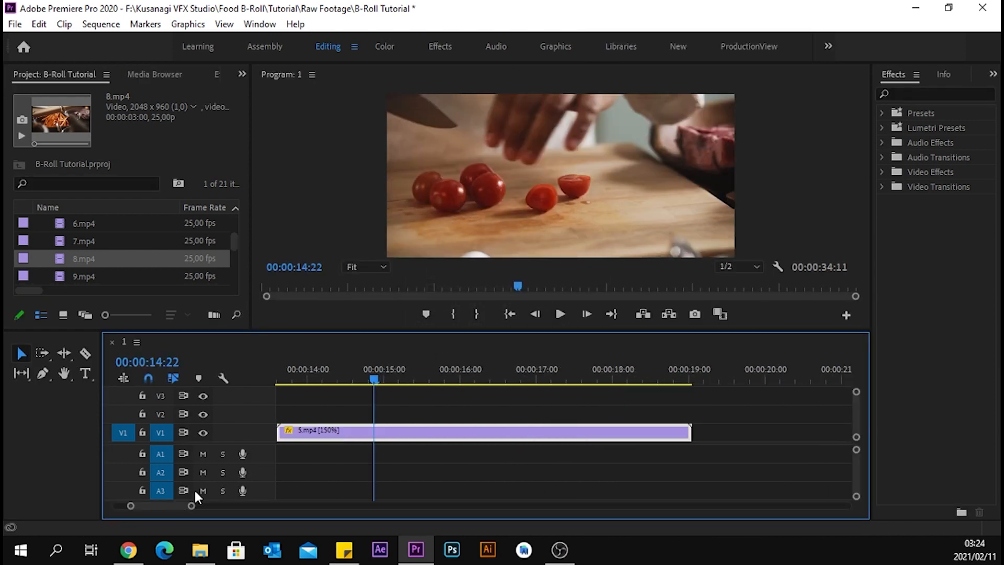
scroll(169, 506, up, 3)
scroll(163, 507, down, 4)
scroll(171, 505, down, 2)
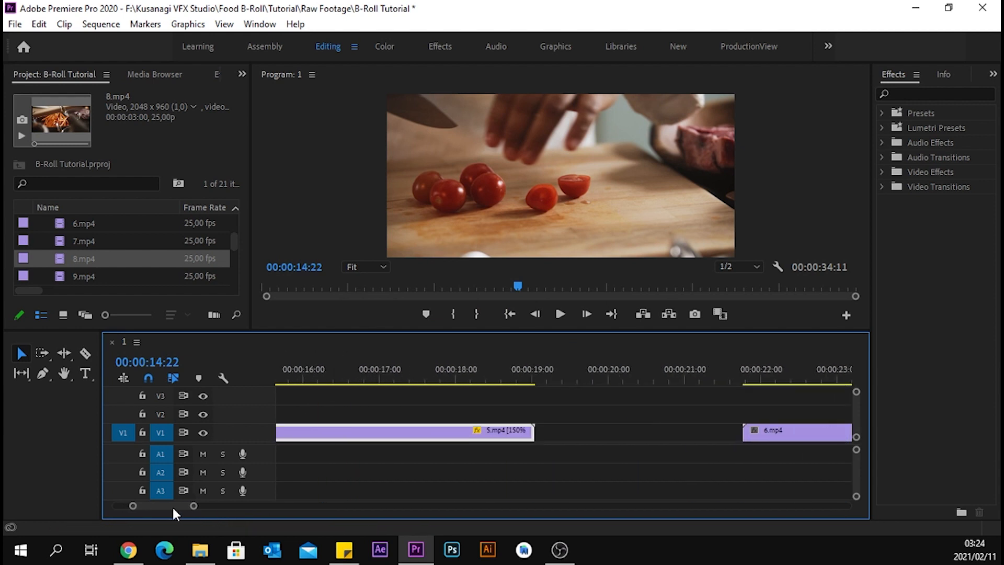
drag(748, 434, 565, 445)
Play back the sped-up 5.mp4 from its start and from the end of 4.mp4 to find a trim point.
drag(340, 382, 292, 384)
scroll(168, 501, up, 3)
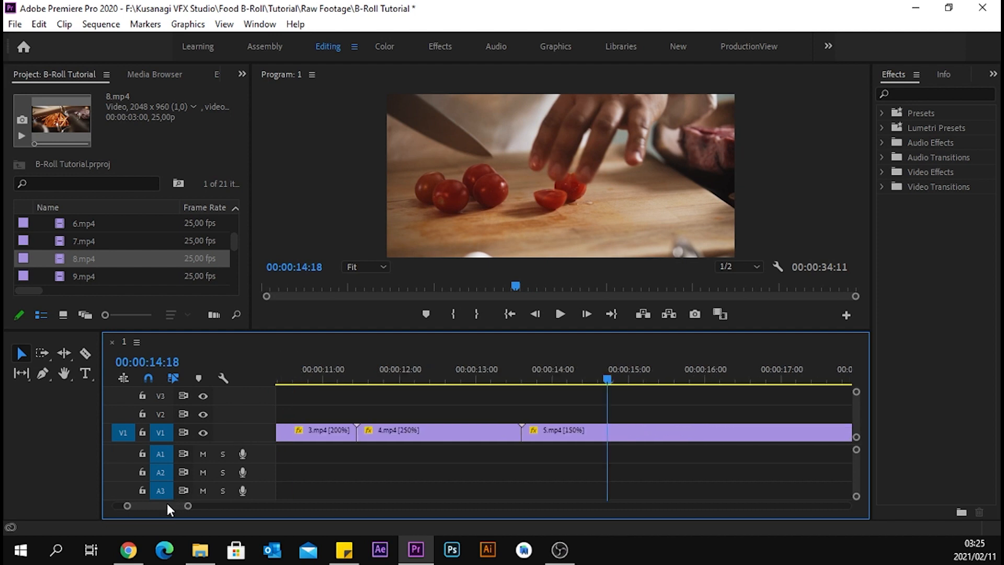
drag(503, 381, 429, 384)
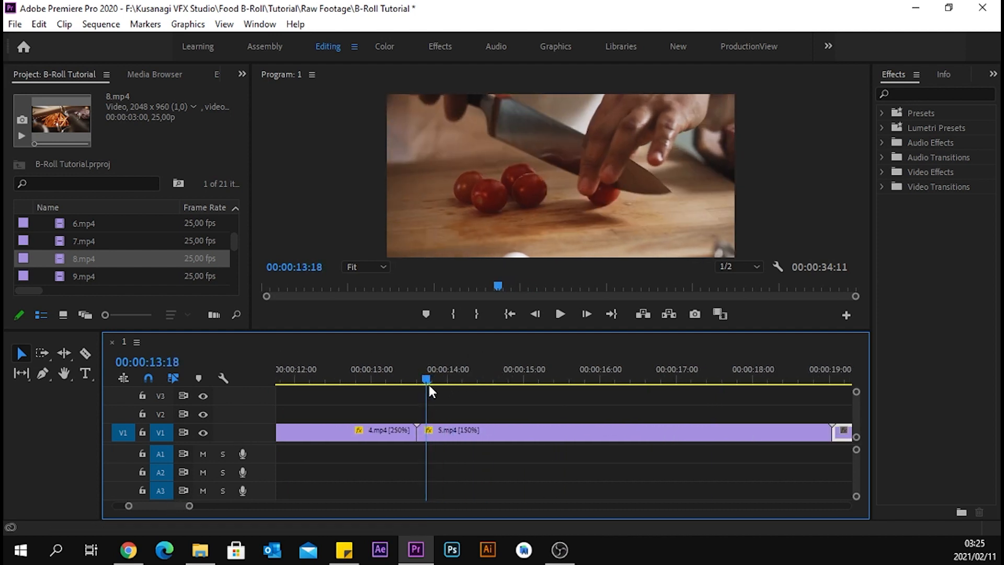
key(space)
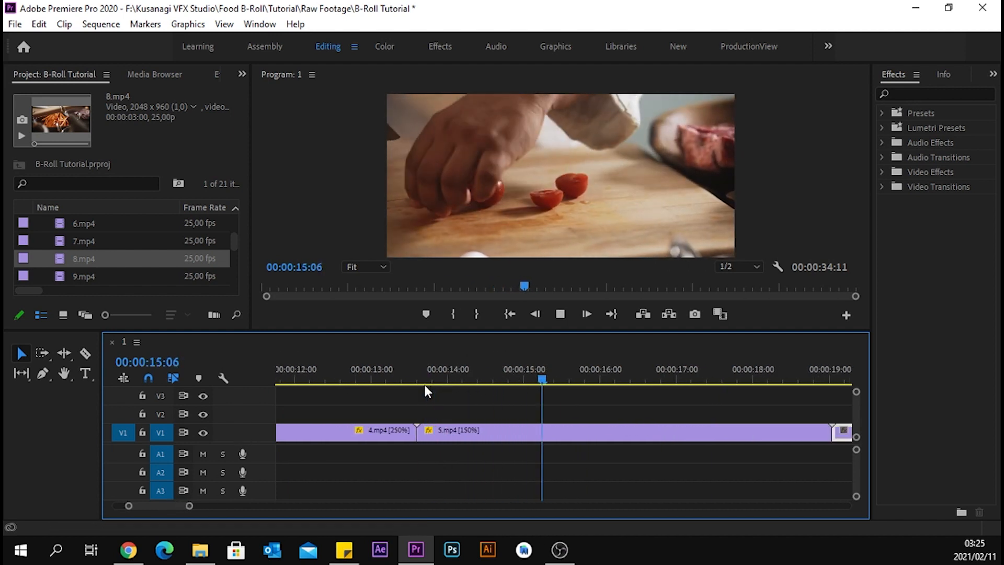
key(space)
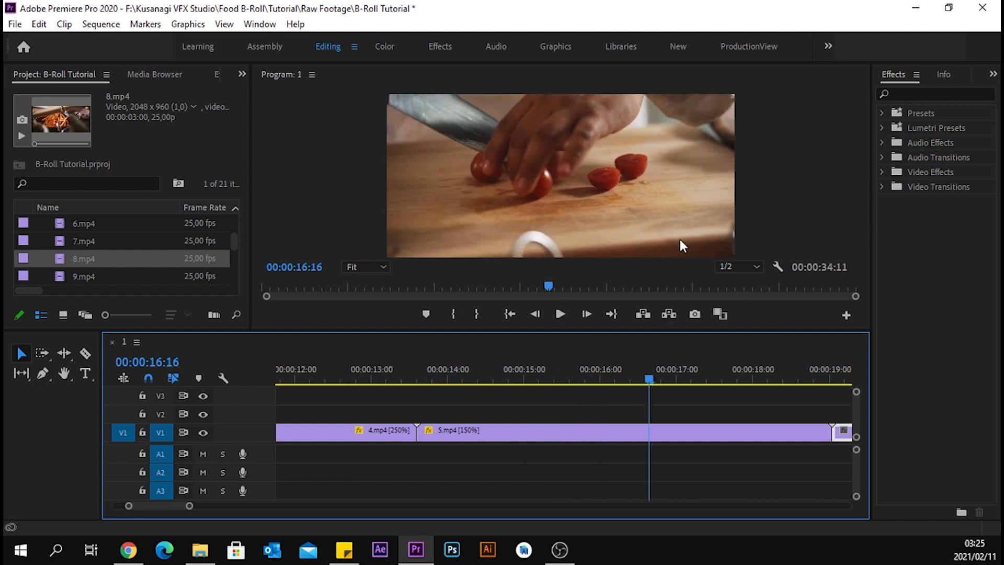
drag(650, 379, 457, 380)
drag(433, 376, 409, 371)
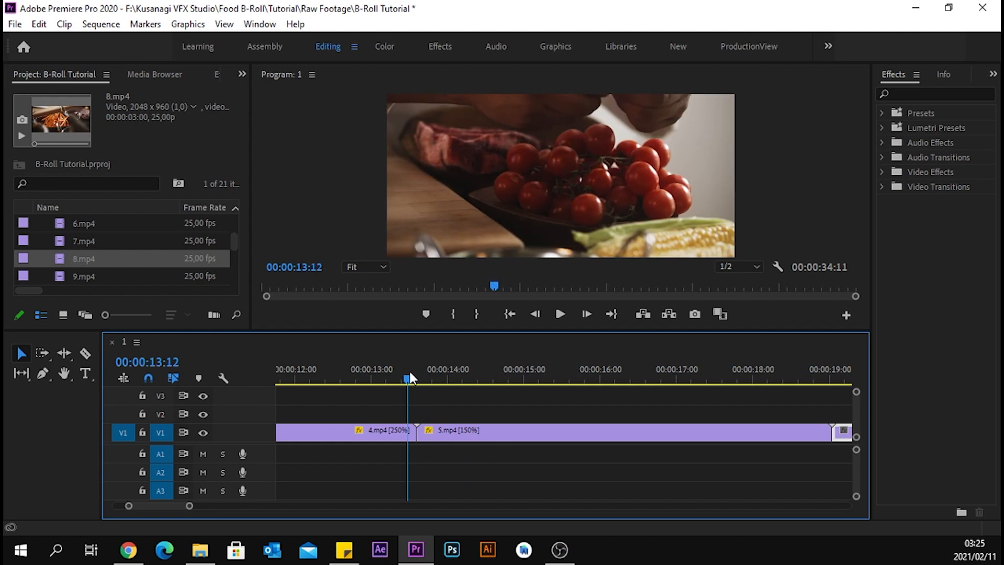
key(space)
key(space)
Split 5.mp4 at 00:00:14:13 with the Razor tool and delete the part after the cut.
drag(542, 380, 489, 381)
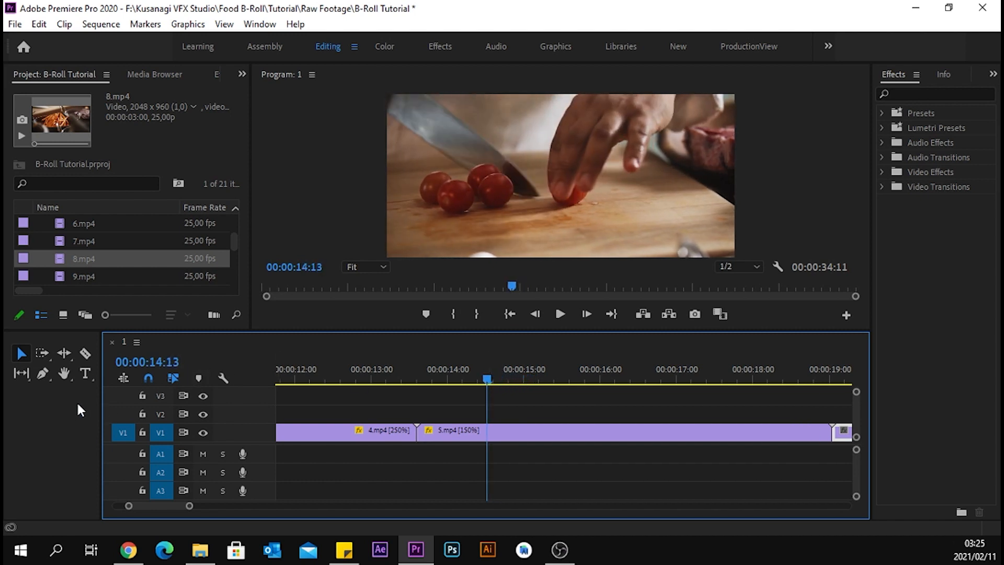
click(87, 353)
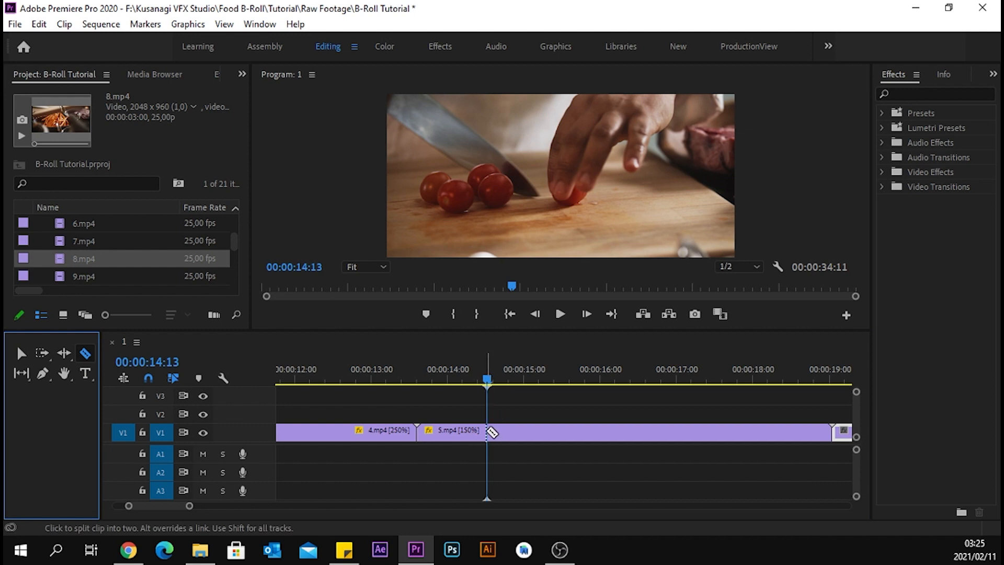
click(491, 432)
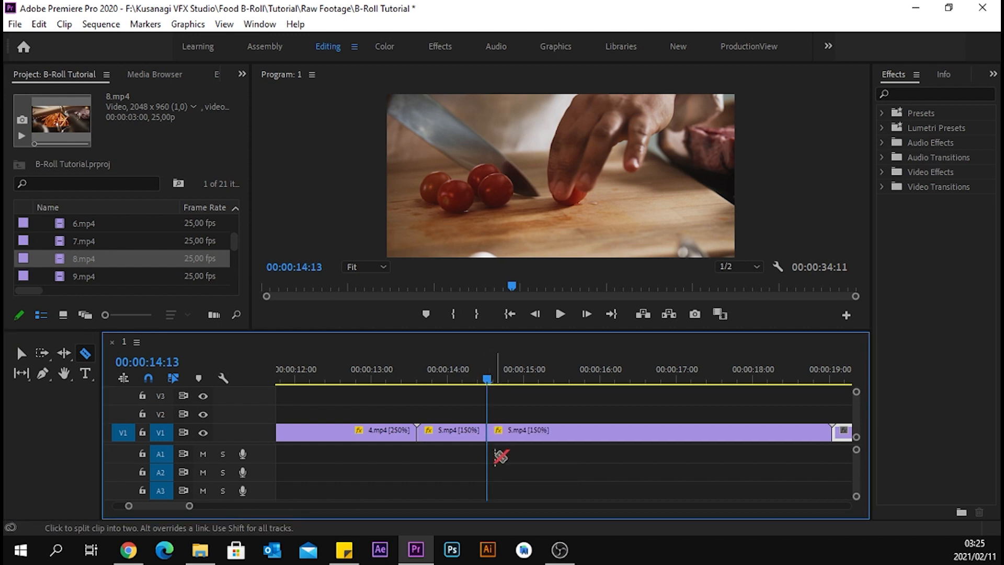
click(21, 353)
click(558, 432)
key(Delete)
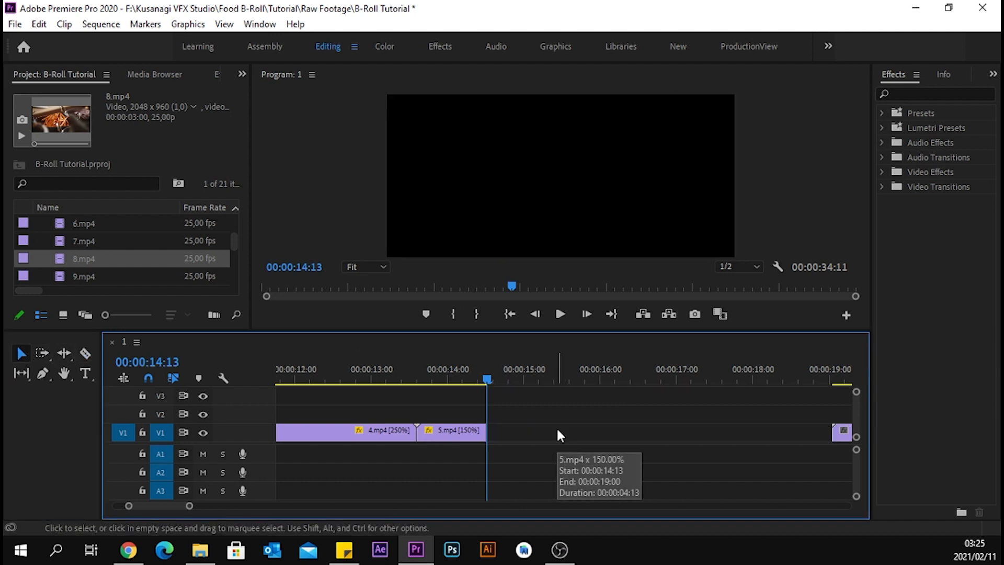
scroll(170, 500, down, 3)
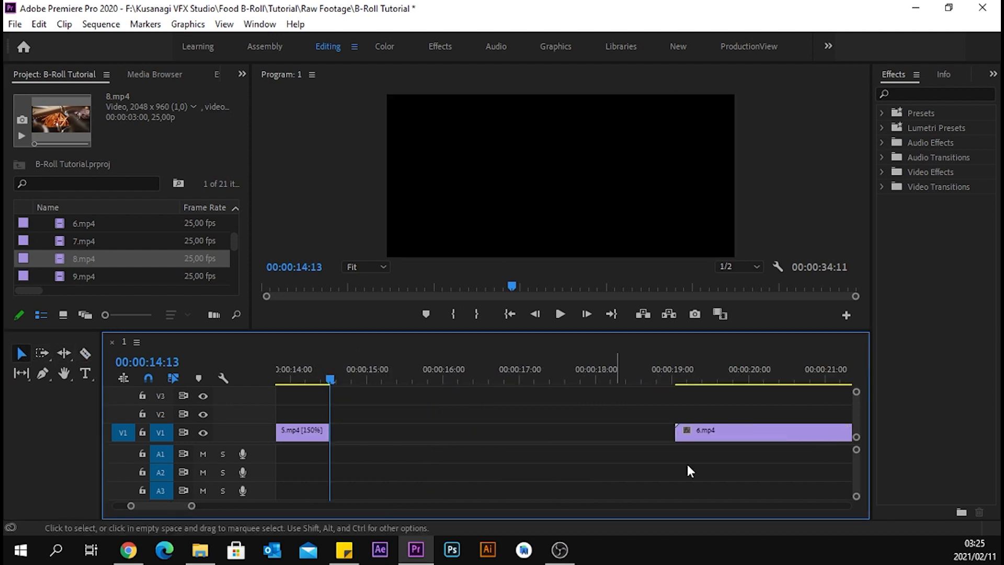
Move 6.mp4 back against the end of 5.mp4, and 7.mp4 with 8.mp4 against the end of 6.mp4.
drag(721, 438, 375, 448)
scroll(165, 507, down, 5)
scroll(166, 507, down, 5)
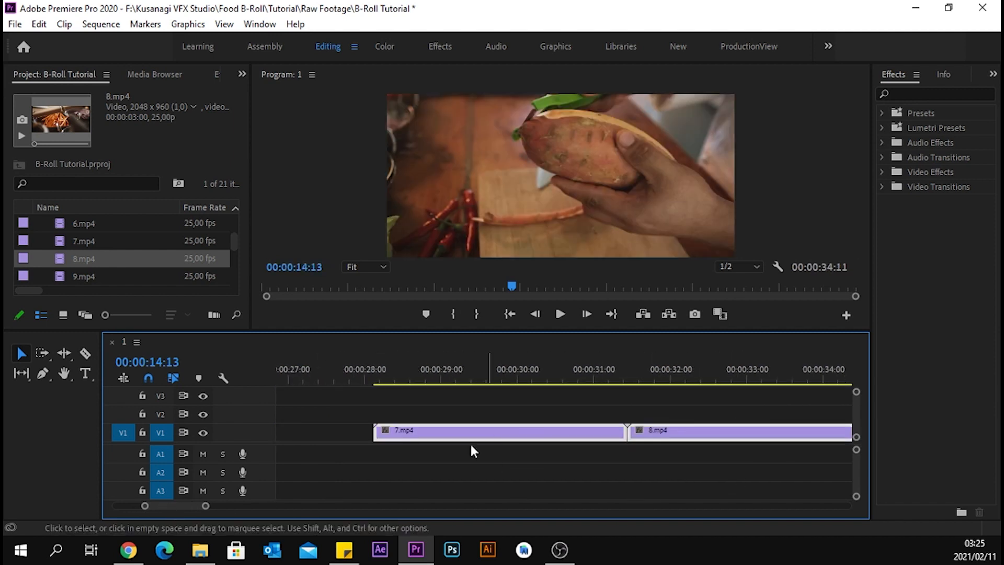
drag(428, 433, 319, 432)
scroll(180, 503, up, 3)
drag(177, 505, 177, 505)
drag(733, 442, 349, 446)
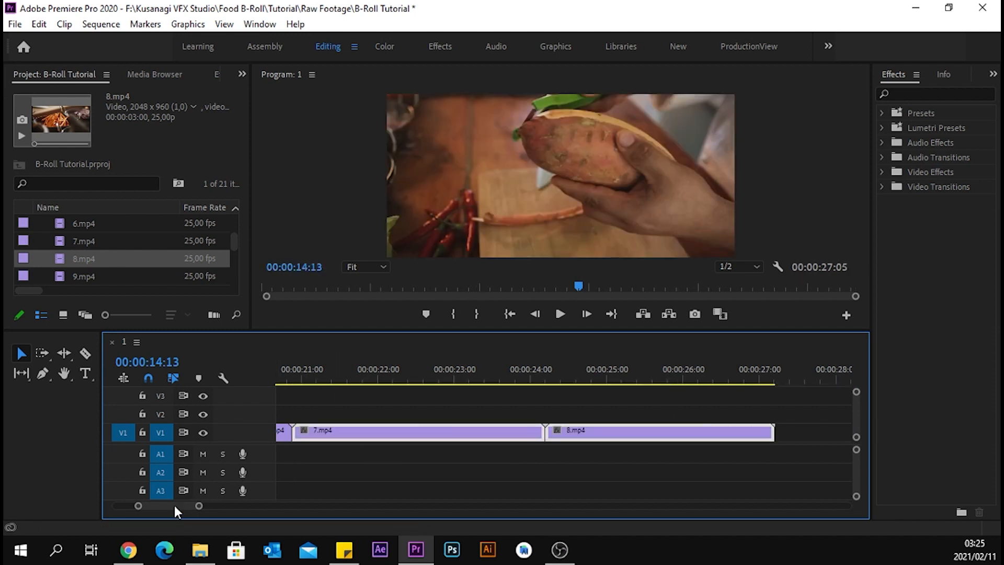
Preview 6.mp4 from the end of 5.mp4 and set its speed to 150%.
scroll(176, 506, up, 5)
key(space)
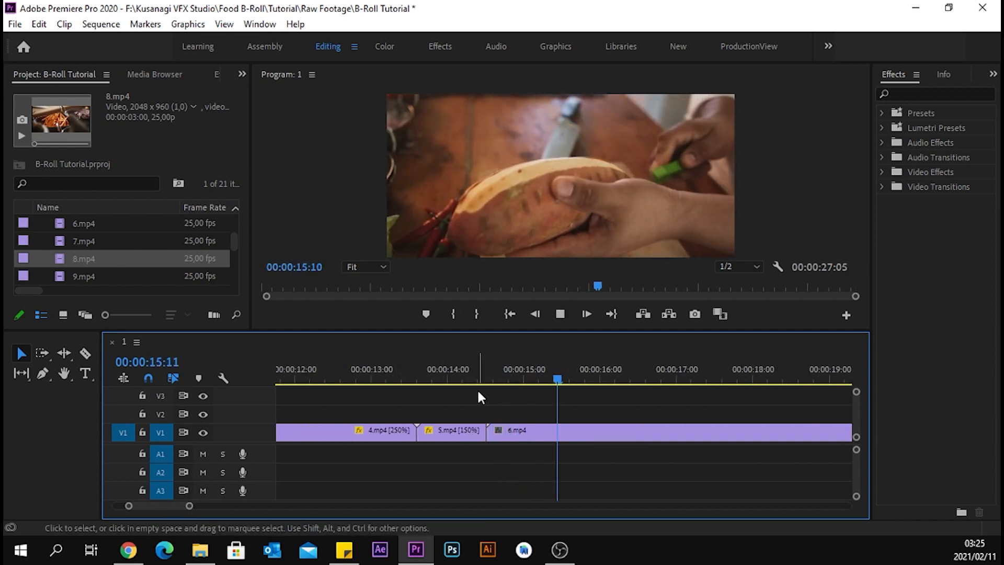
key(space)
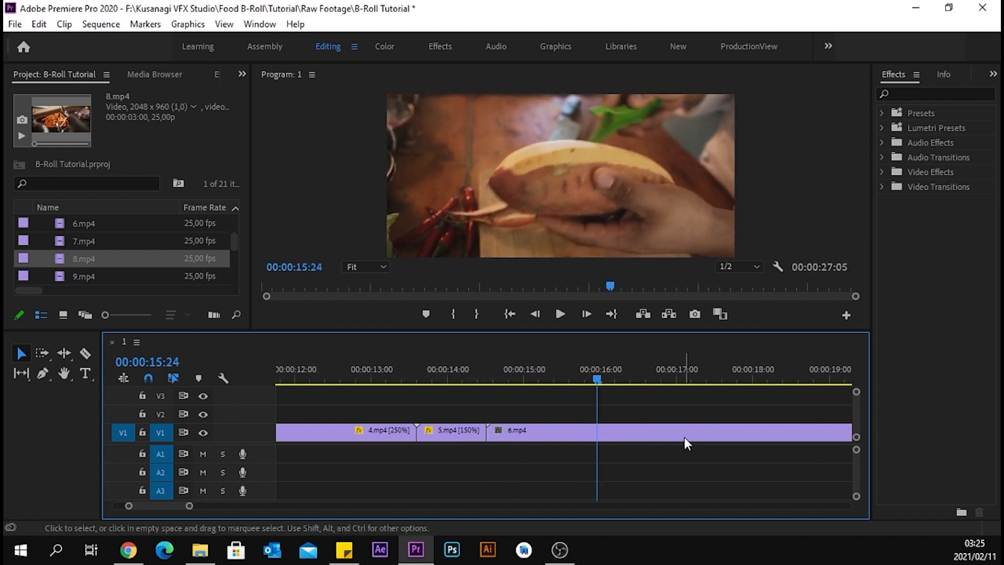
right_click(621, 430)
click(654, 426)
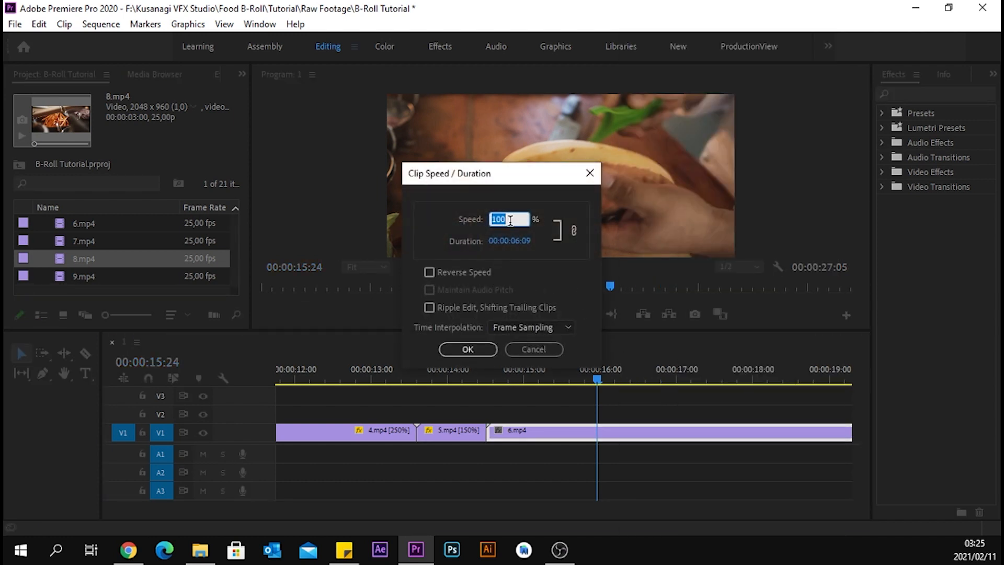
text(150)
key(Return)
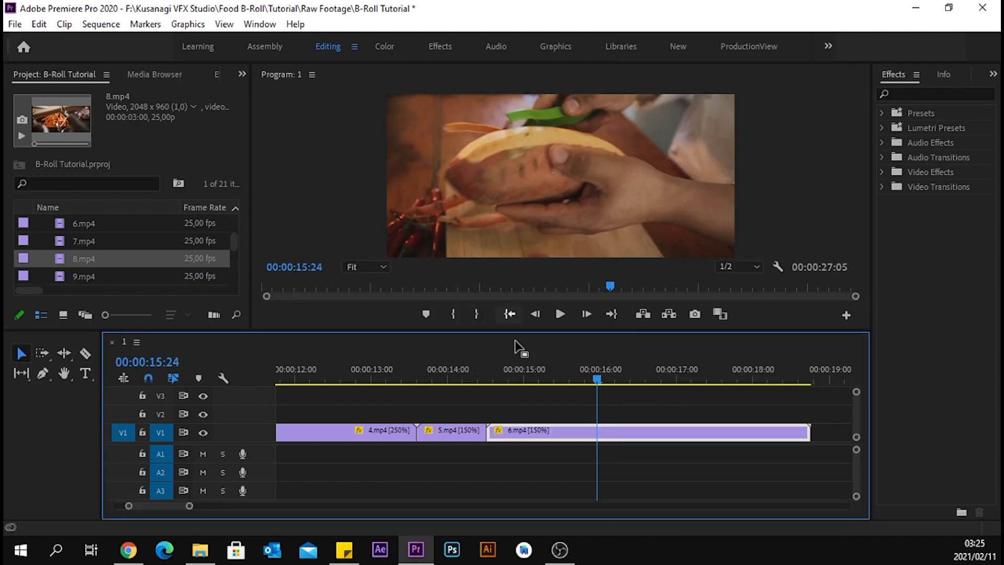
Play back the sped-up 6.mp4, split it at 00:00:16:12 with the Razor tool and delete the part after the cut.
drag(599, 382, 474, 385)
key(space)
key(space)
key(space)
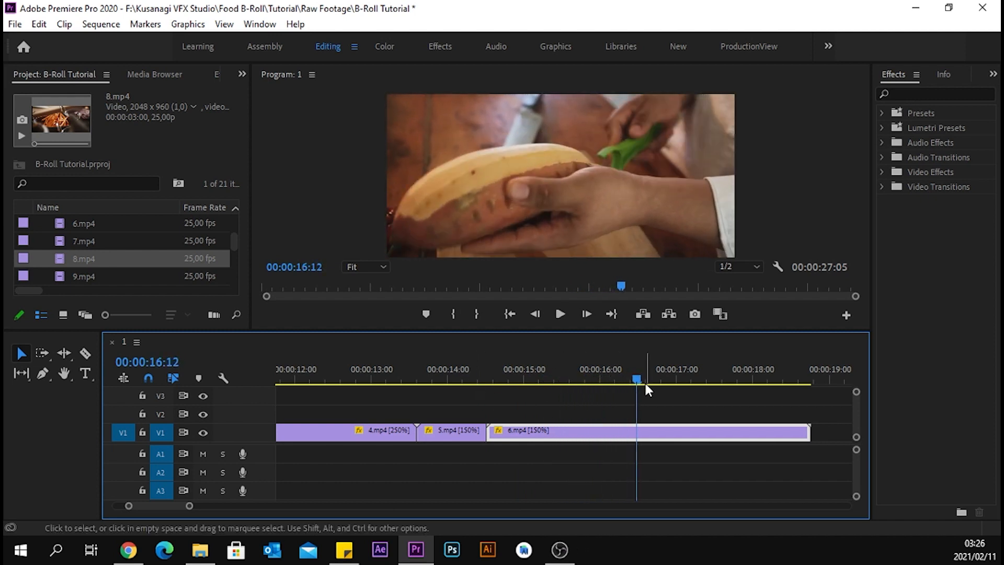
click(85, 354)
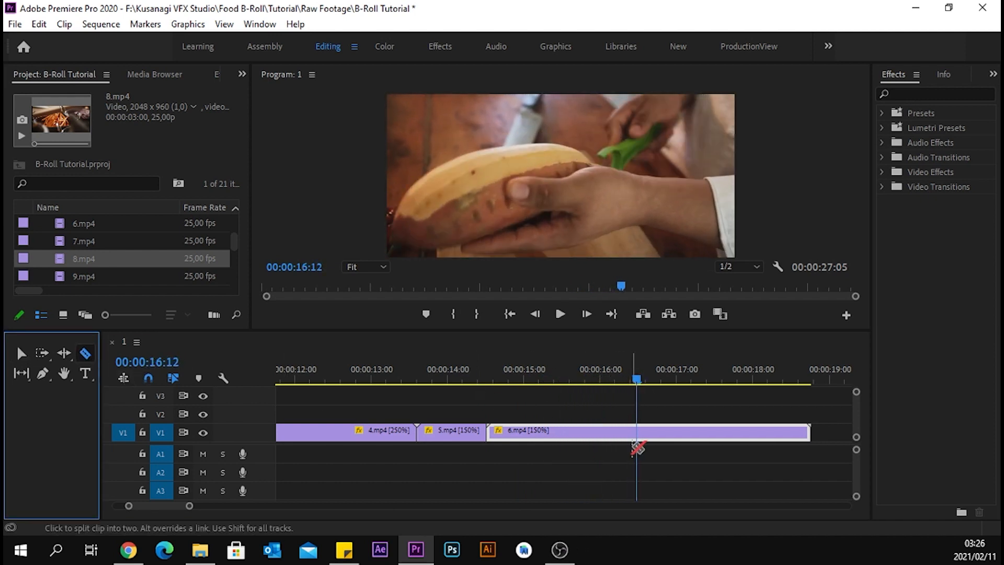
click(636, 433)
click(20, 354)
click(662, 434)
key(Delete)
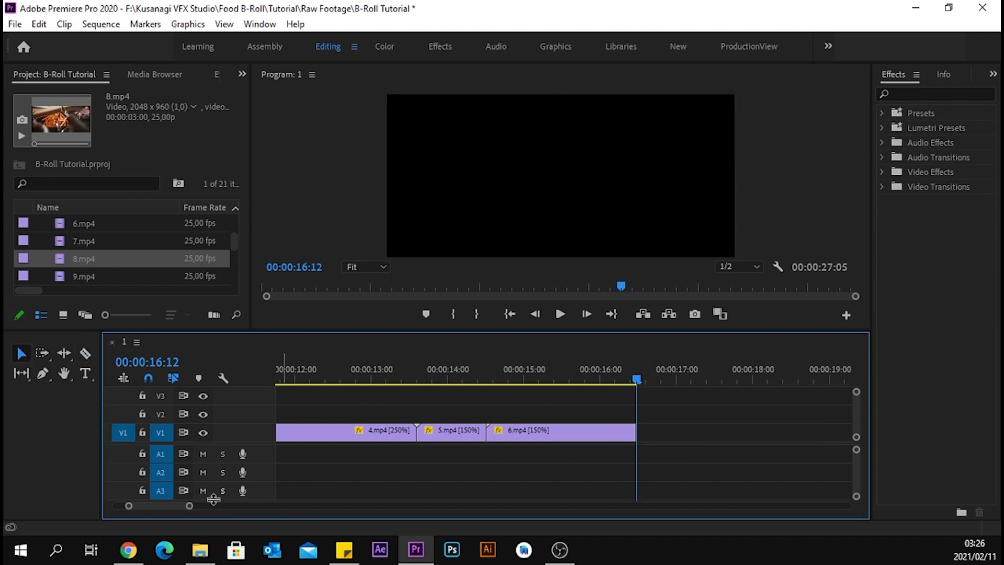
Move 7.mp4 and 8.mp4 back against the end of 6.mp4 and play across the cut into 7.mp4.
mouse_move(160, 503)
mouse_down()
mouse_move(170, 503)
mouse_move(152, 504)
mouse_up()
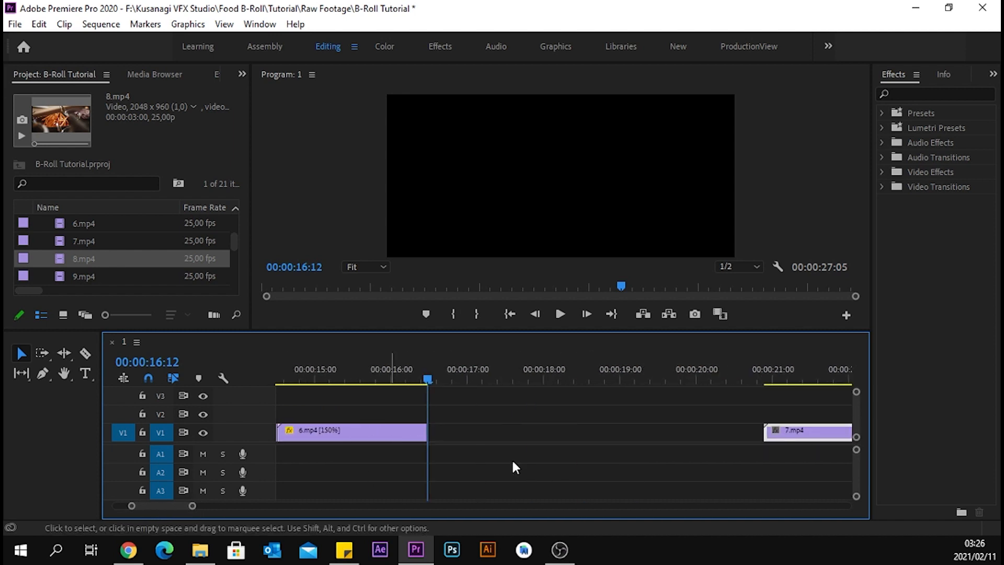
drag(776, 431, 449, 434)
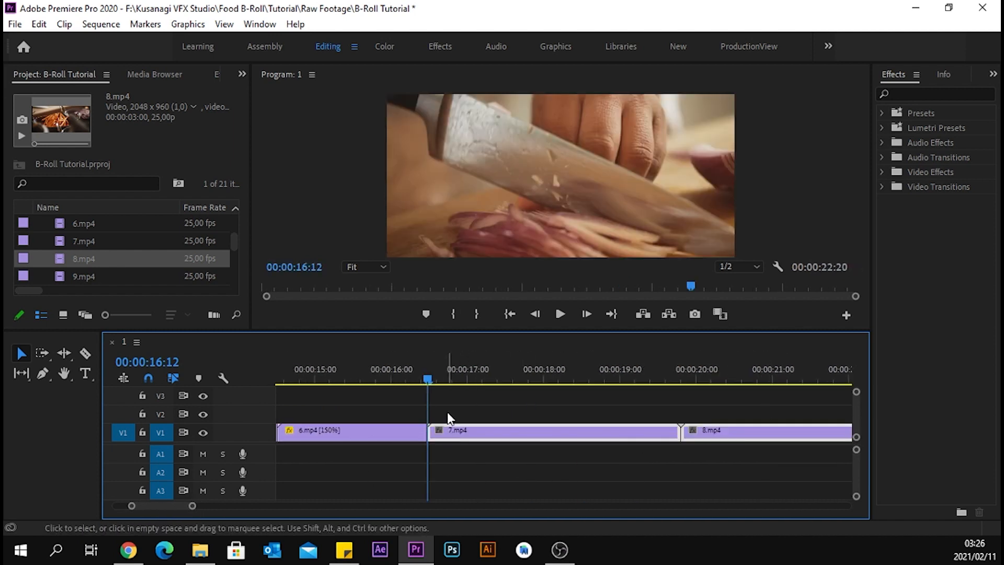
click(408, 378)
key(space)
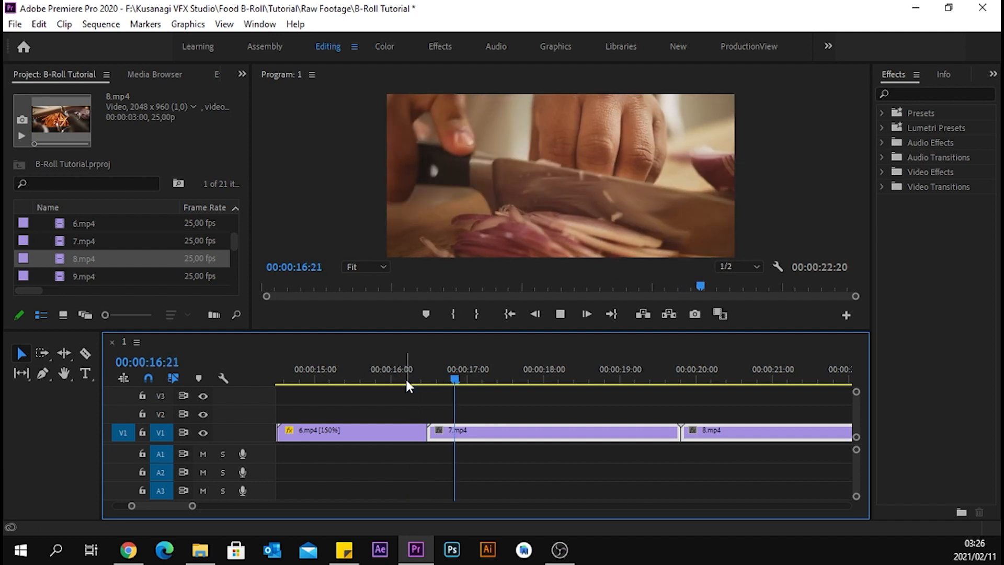
key(space)
Set the speed of 7.mp4 and 8.mp4 to 200% and move 8.mp4 back against the end of 7.mp4.
right_click(514, 427)
click(554, 430)
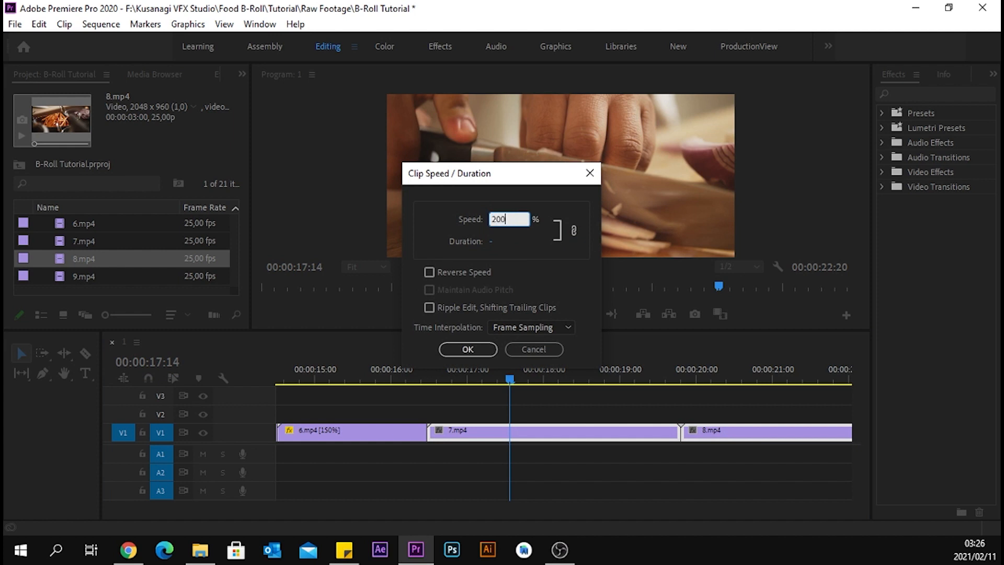
text(200)
key(Return)
drag(710, 441, 582, 439)
Play back the sped-up 7.mp4 and 8.mp4, and return the playhead to the start of the sequence.
drag(505, 377, 420, 375)
key(space)
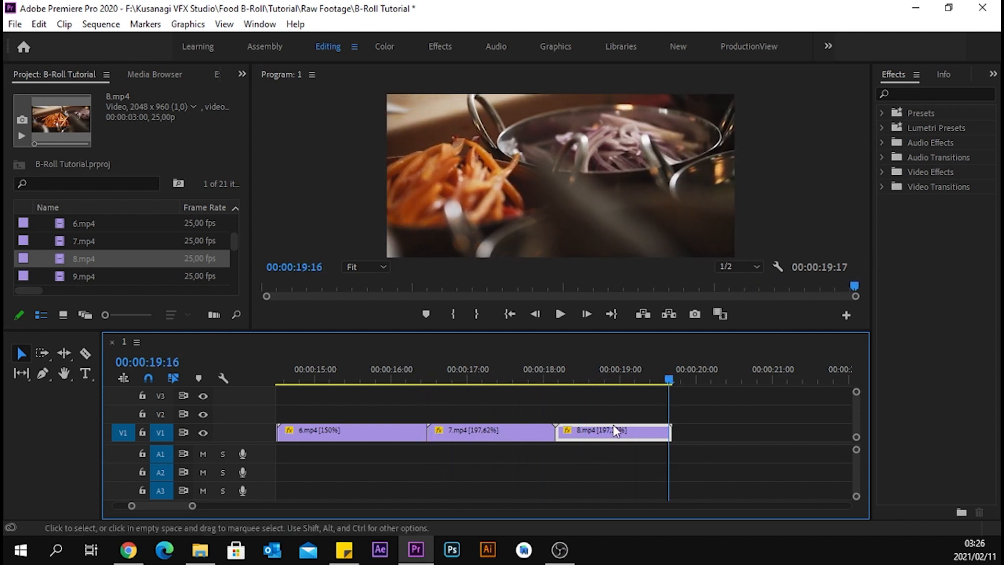
drag(666, 374, 252, 379)
drag(150, 505, 132, 505)
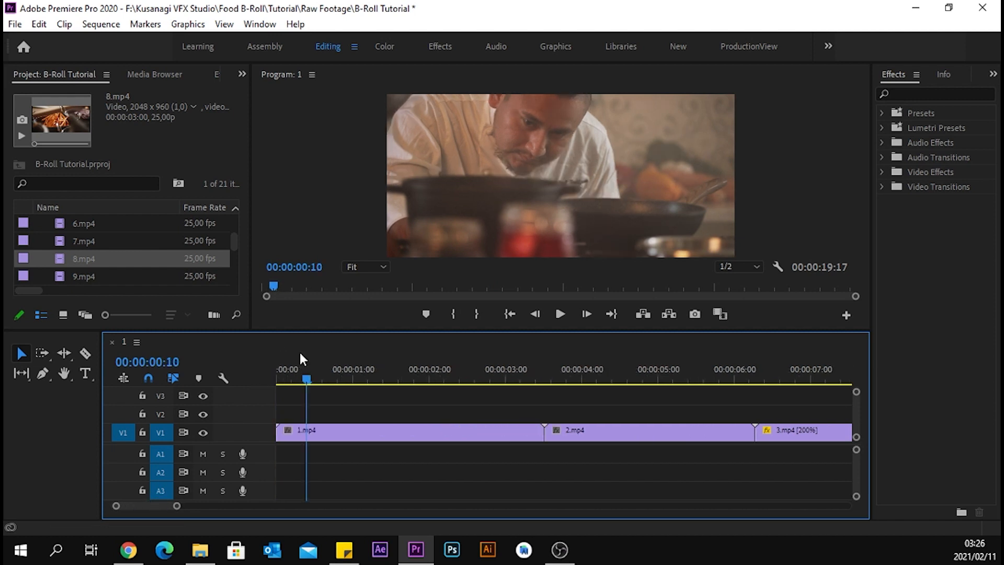
drag(308, 374, 279, 375)
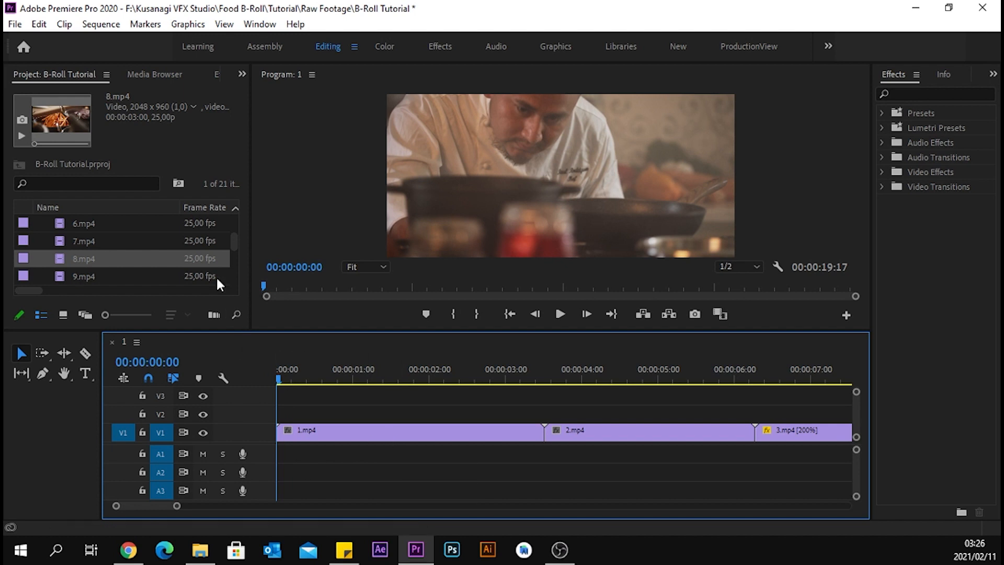
click(41, 313)
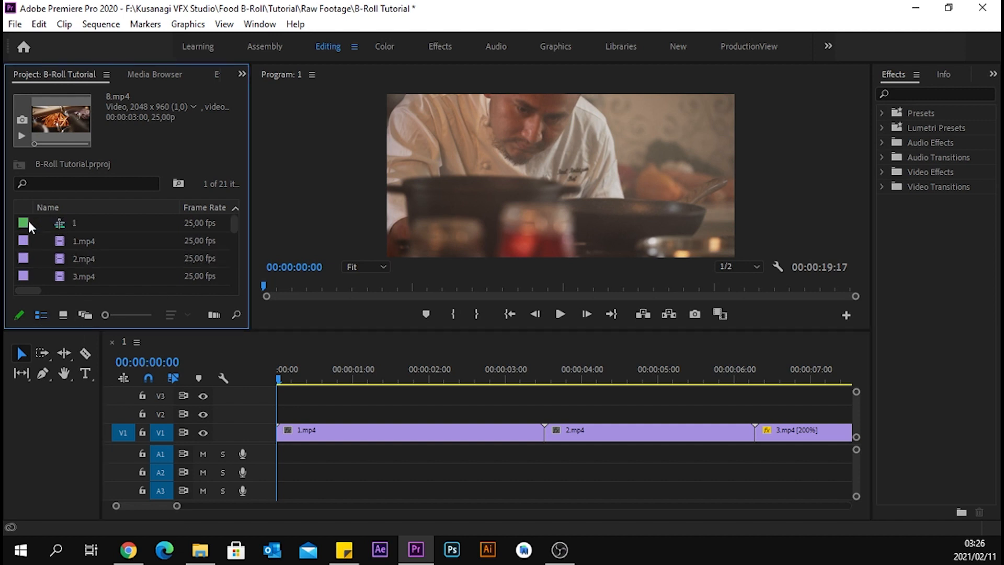
click(80, 223)
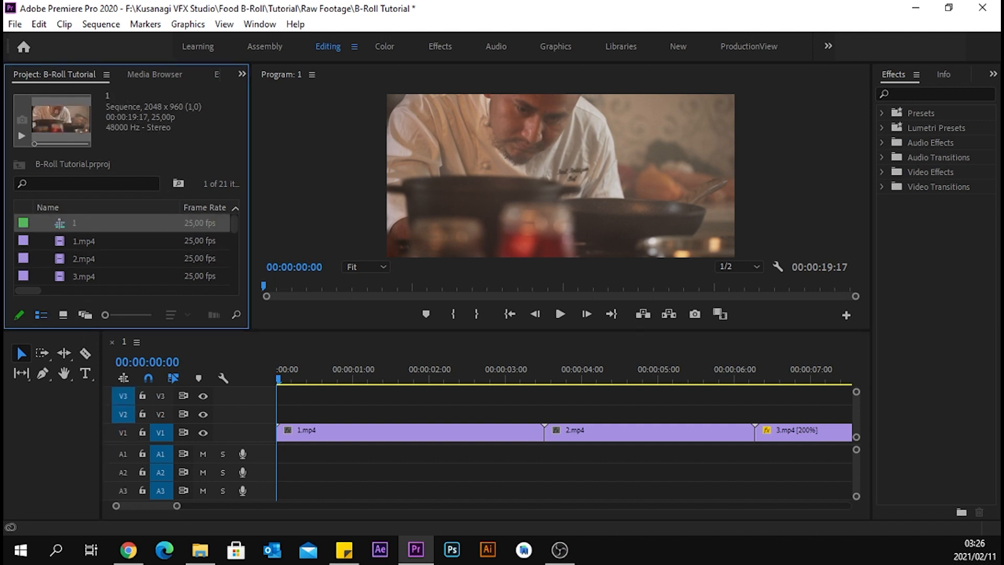
key(alt+Tab)
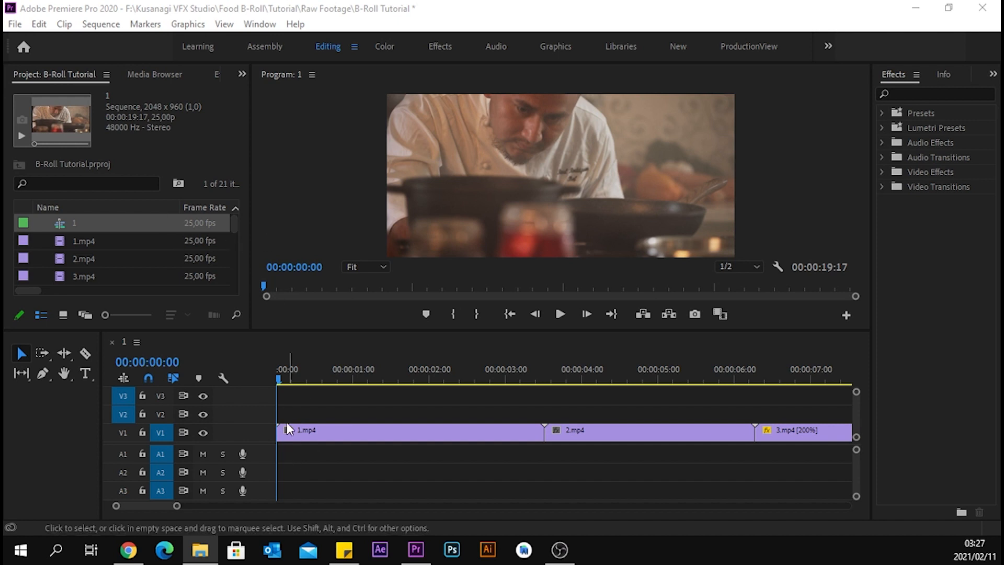
Scrub through the sequence from 1.mp4 to the start of 5.mp4 to review which shots need sound effects.
drag(278, 380, 795, 396)
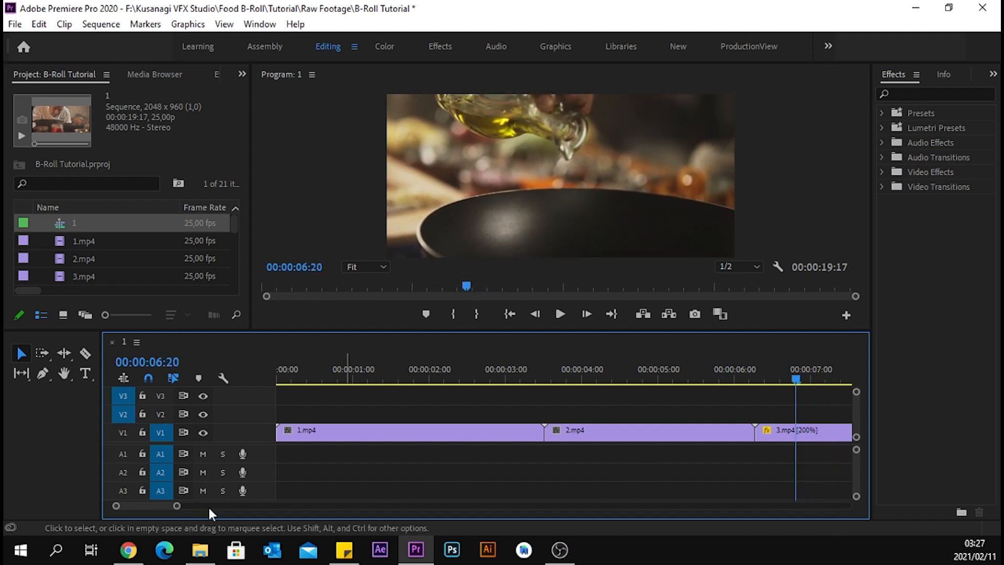
drag(155, 505, 161, 505)
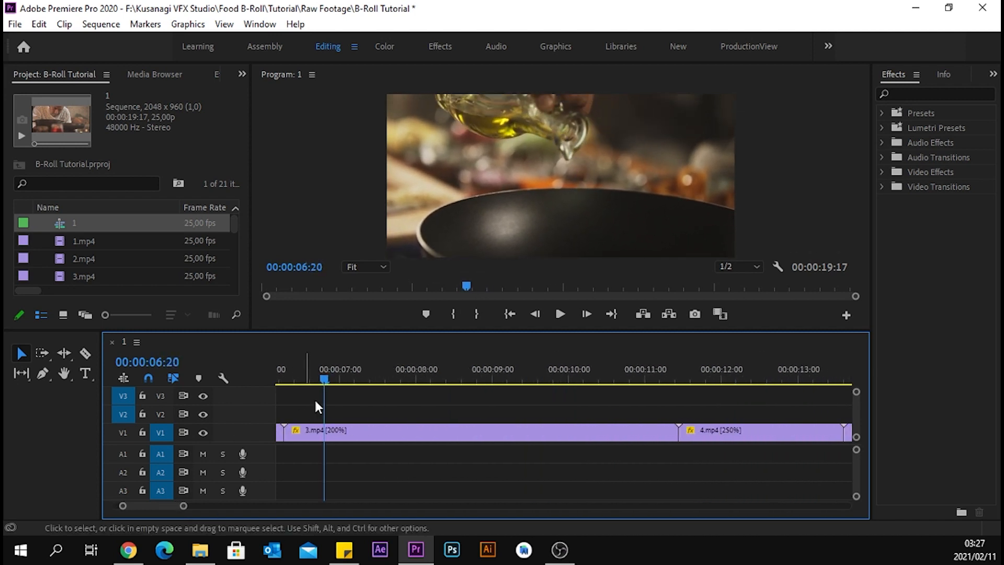
drag(325, 379, 848, 398)
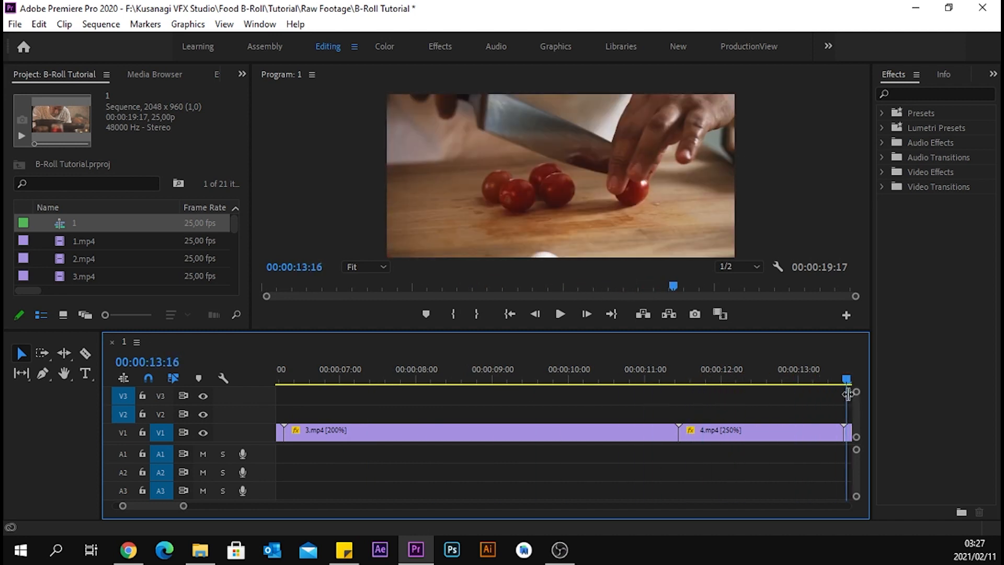
drag(164, 506, 166, 505)
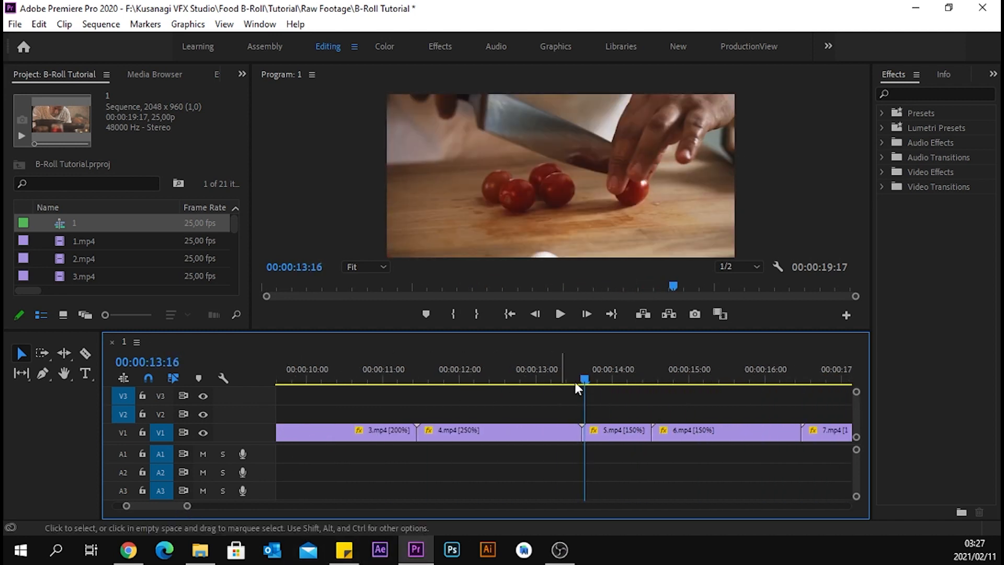
drag(587, 379, 291, 455)
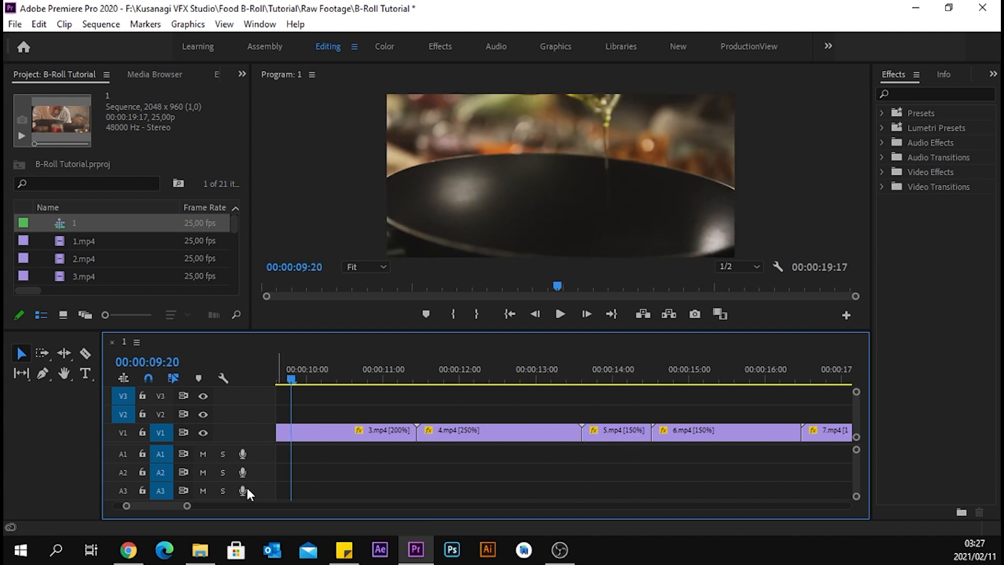
drag(160, 506, 140, 508)
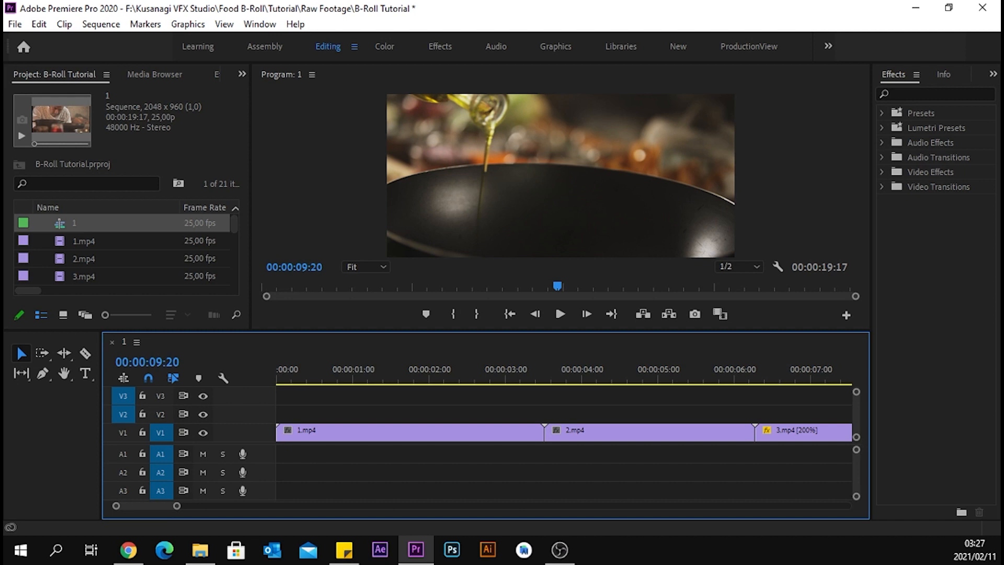
Switch to File Explorer and import Gas Stove.mp3, knife slash.mp3 and Oil Sizzle.mp3 into the Premiere Pro project.
key(alt+Tab)
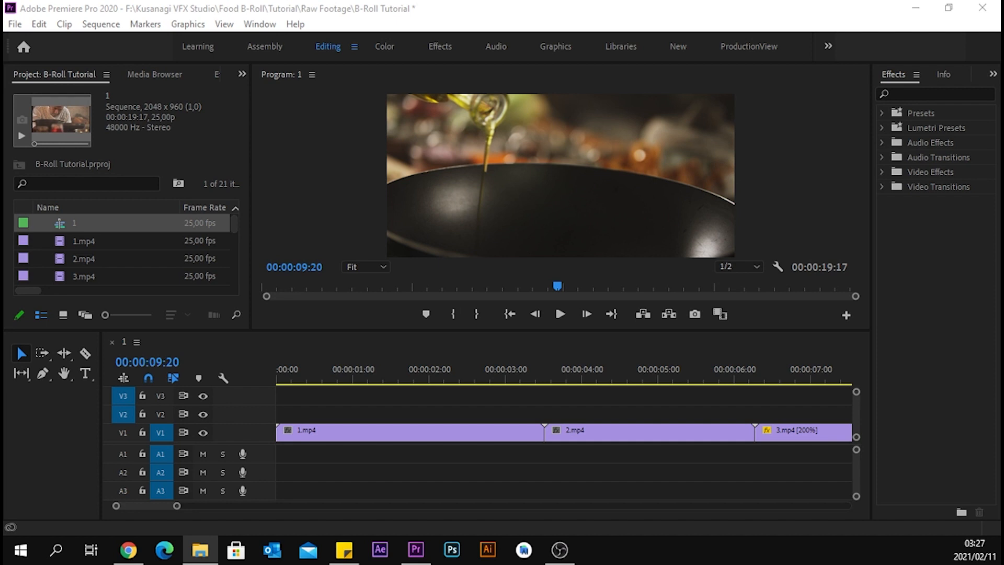
drag(128, 195, 135, 246)
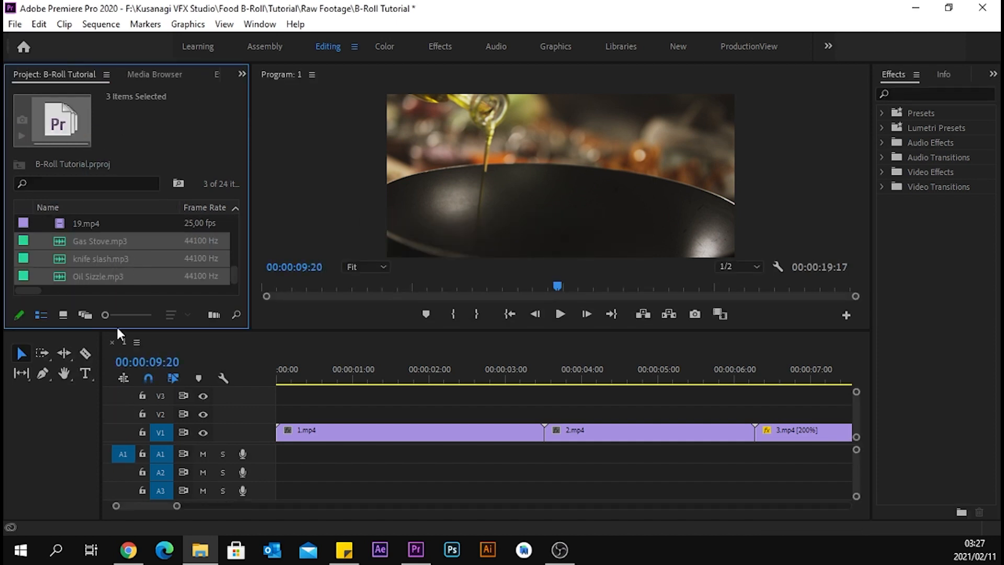
click(57, 435)
click(567, 406)
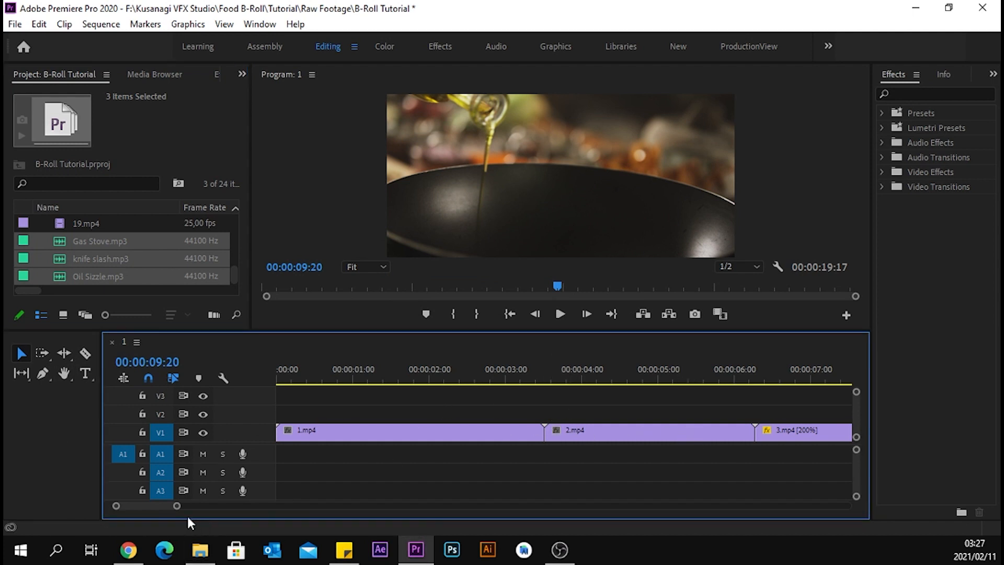
Place Gas Stove.mp3 on audio track A1, starting at the beginning of 2.mp4.
click(262, 228)
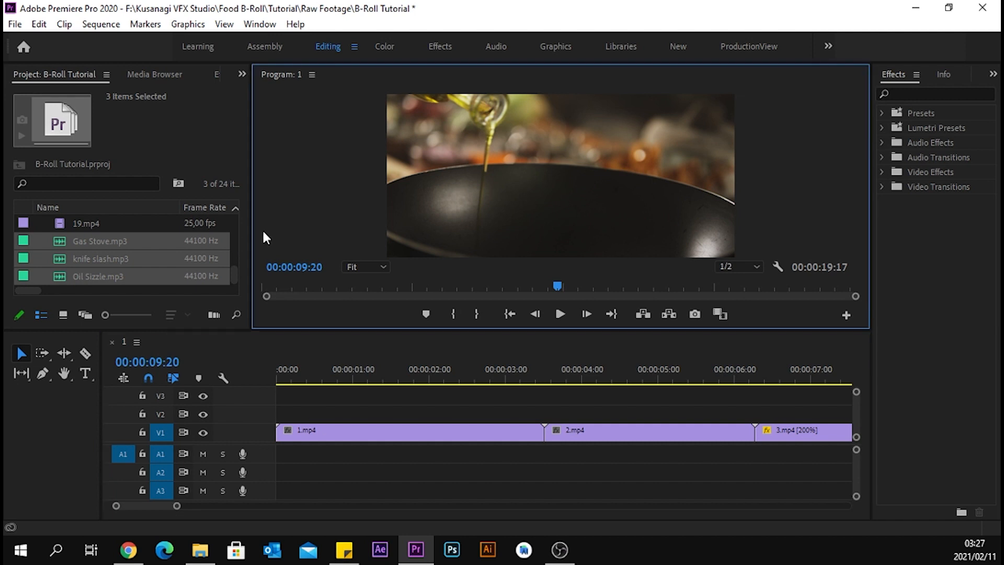
click(110, 245)
drag(100, 243, 546, 459)
scroll(162, 504, down, 5)
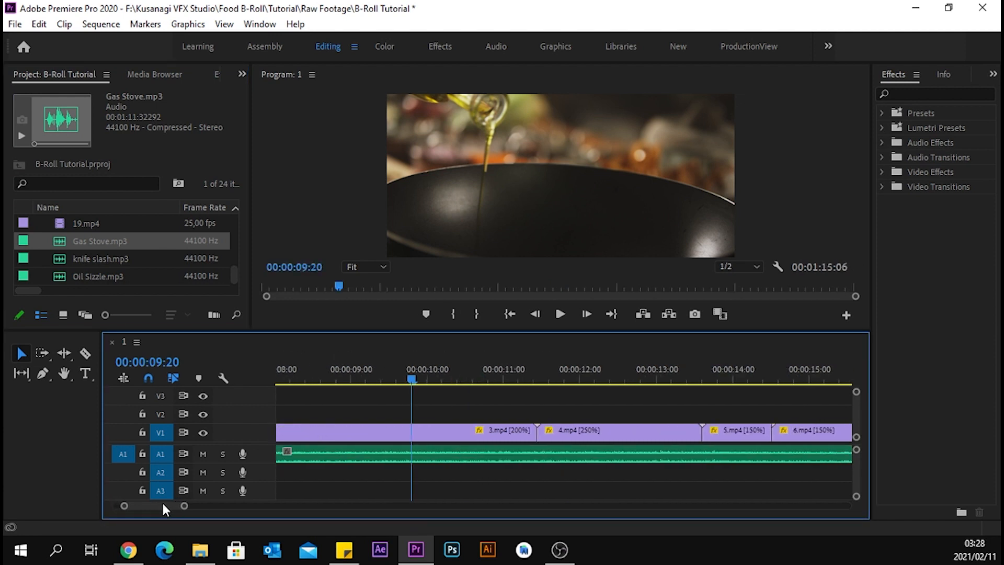
mouse_move(169, 504)
mouse_down()
mouse_move(272, 504)
mouse_move(155, 505)
mouse_up()
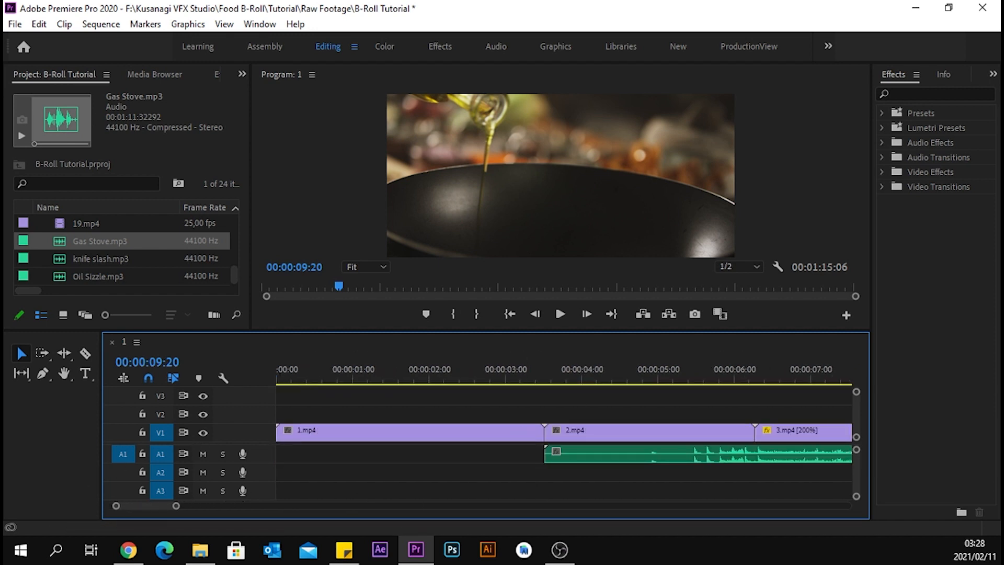
Play back the gas stove sound under 2.mp4 and across the cut into 3.mp4 to check its timing.
key(alt+Tab)
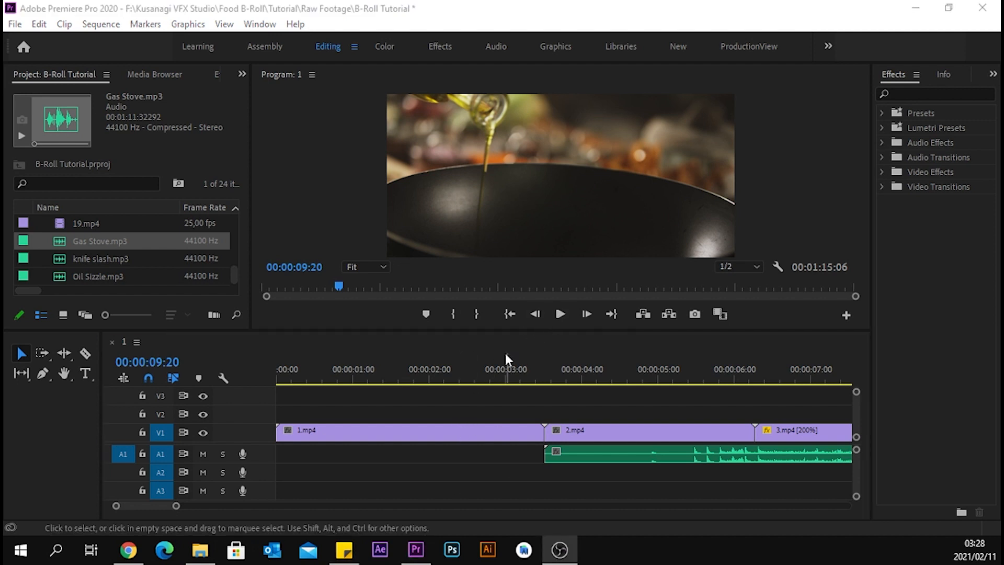
drag(518, 372, 536, 371)
key(space)
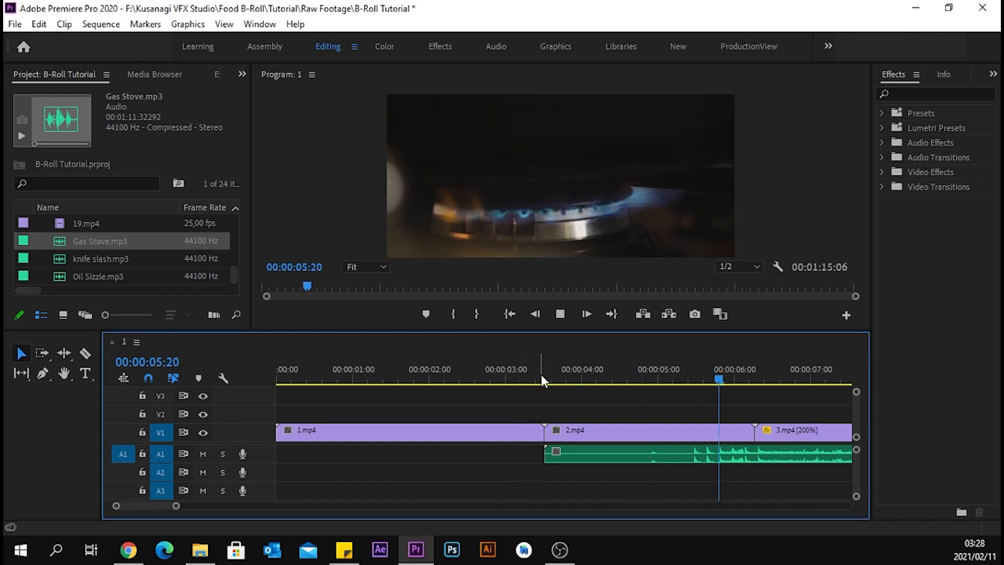
key(space)
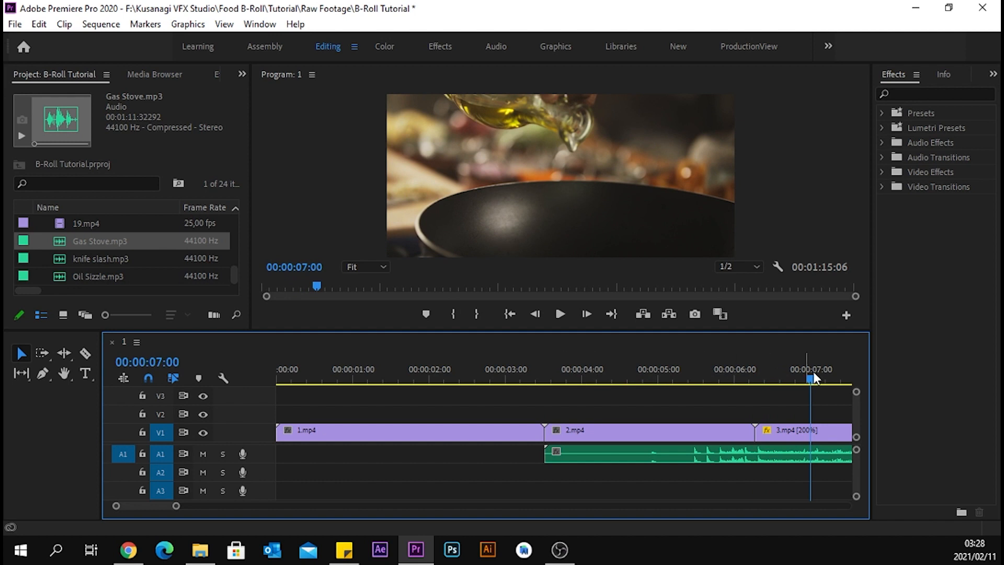
drag(810, 378, 750, 378)
key(space)
key(space)
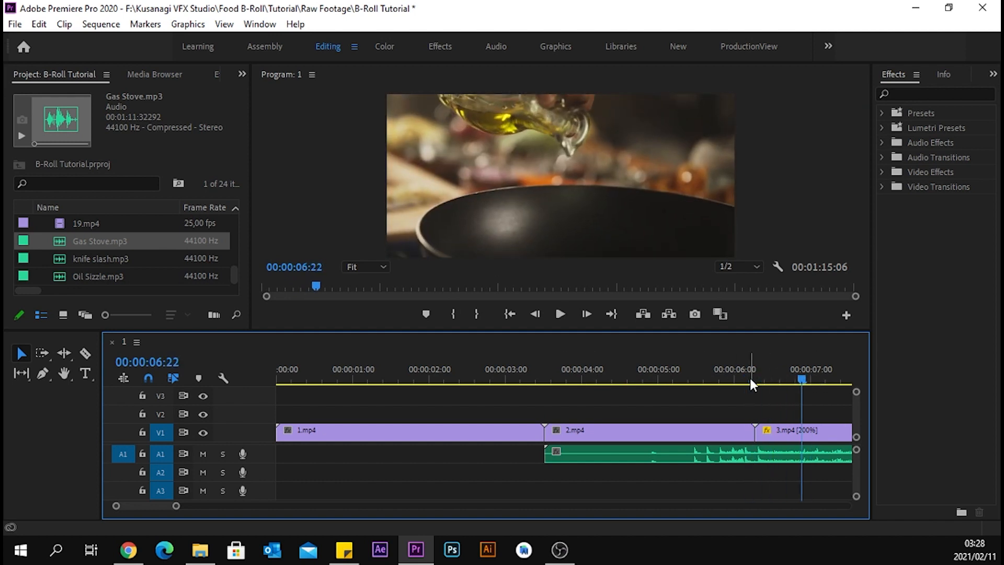
Replay the end of 2.mp4 and split Gas Stove.mp3 on A1 at the cut into 3.mp4.
drag(815, 378, 727, 391)
key(space)
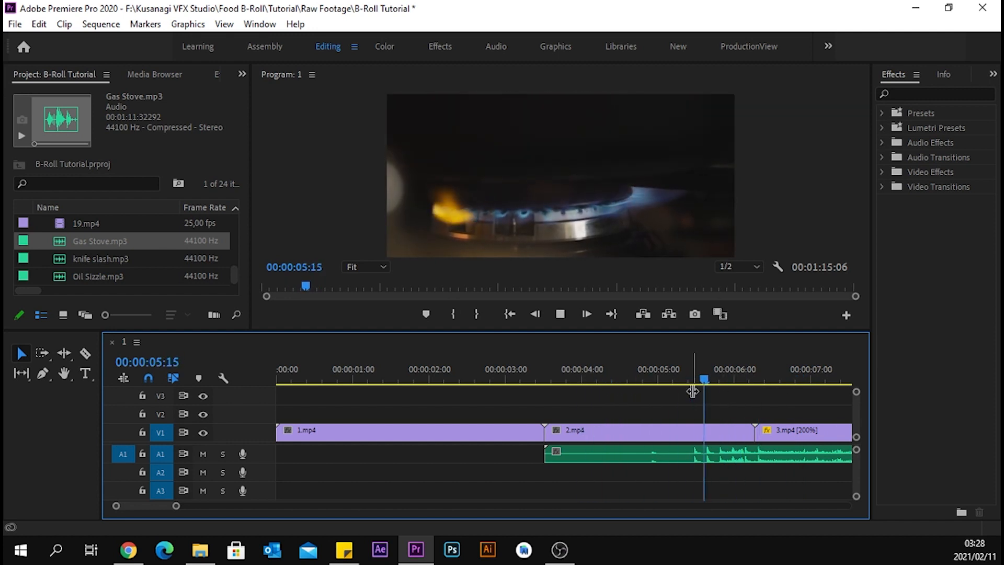
key(space)
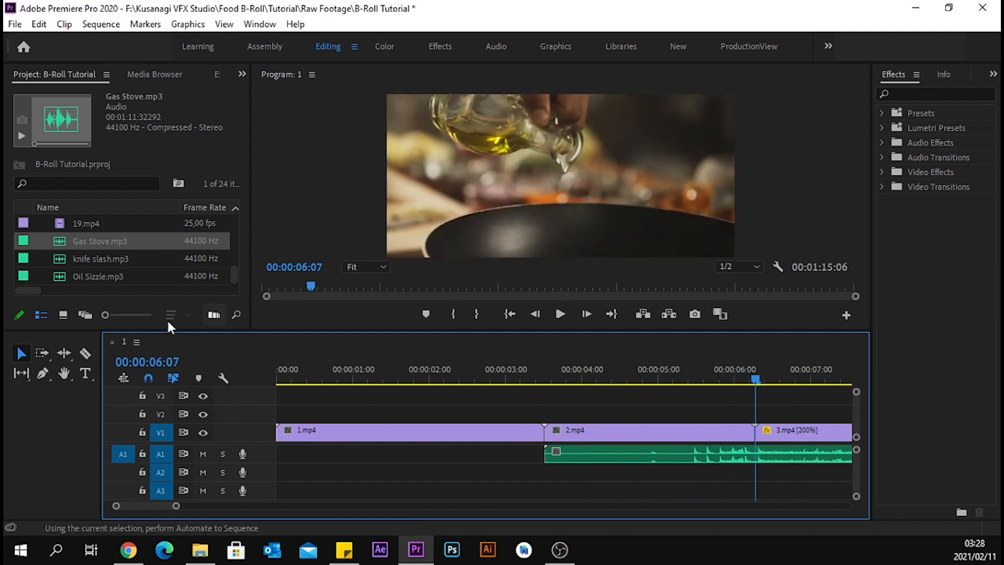
click(84, 353)
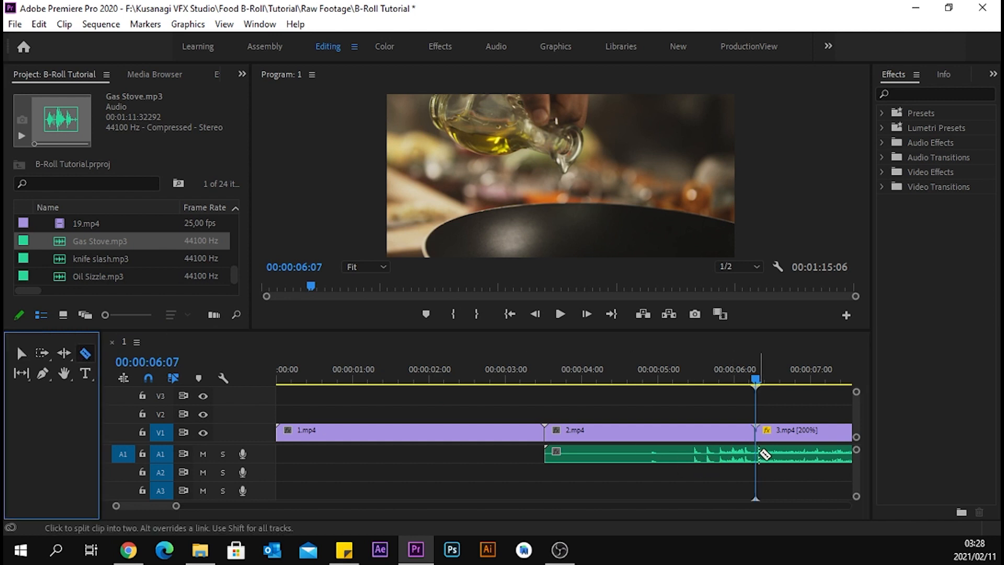
click(758, 453)
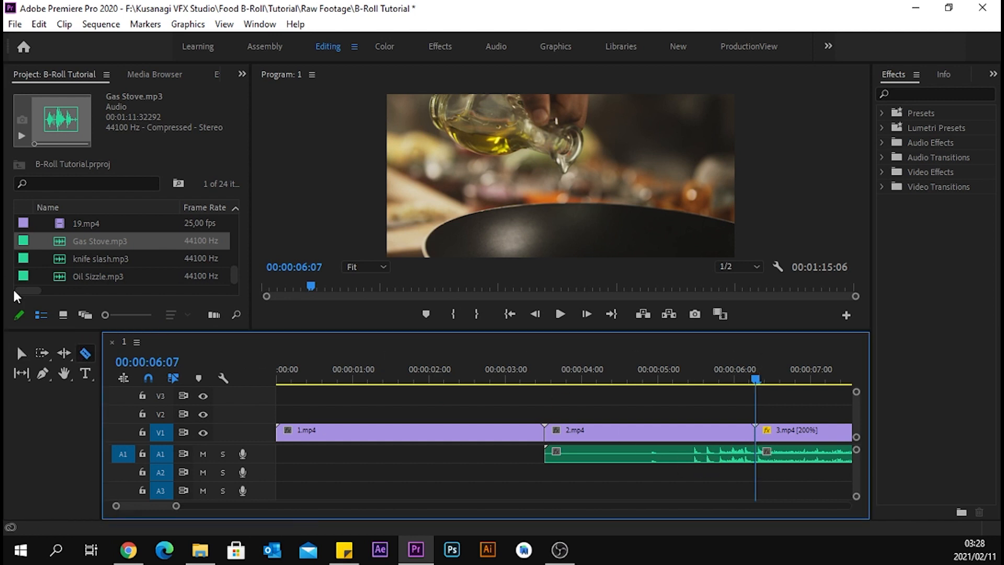
Delete the part of Gas Stove.mp3 before the split and move the remaining part to the start of 2.mp4.
click(23, 353)
click(648, 454)
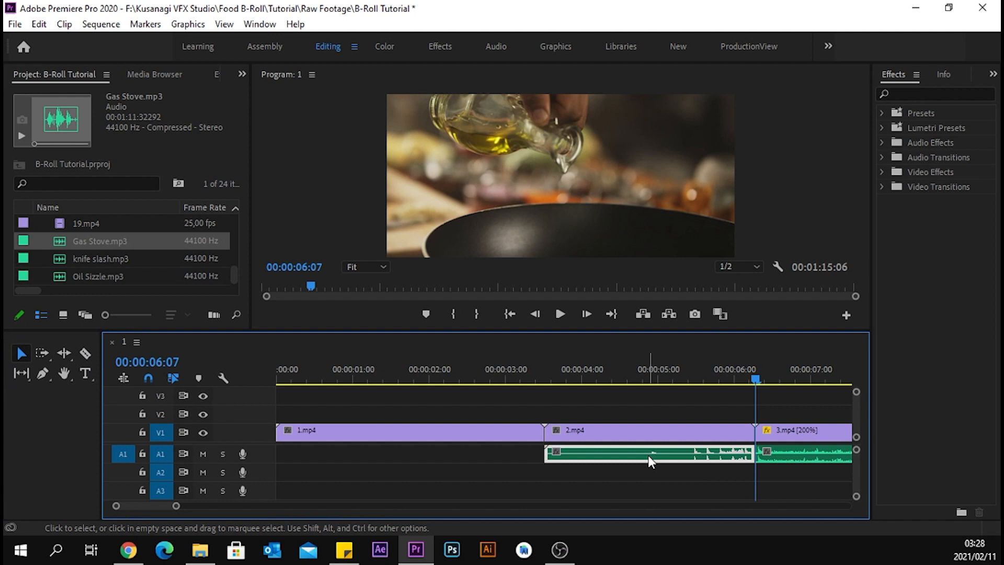
key(Delete)
drag(763, 454, 566, 460)
Split Gas Stove.mp3 at the end of 2.mp4 and delete the excess audio under 3.mp4 and beyond.
click(85, 353)
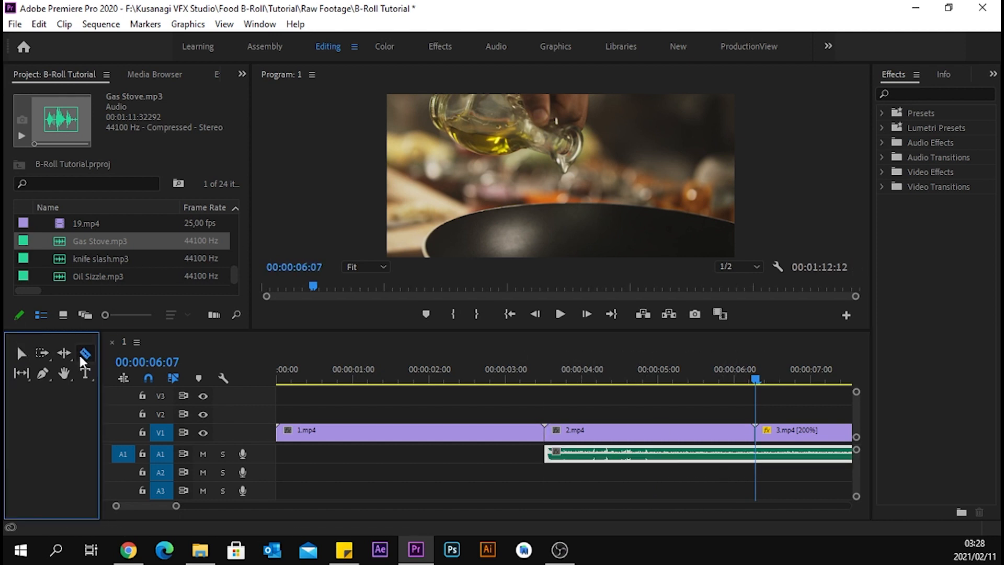
click(756, 454)
click(21, 354)
click(779, 457)
key(Delete)
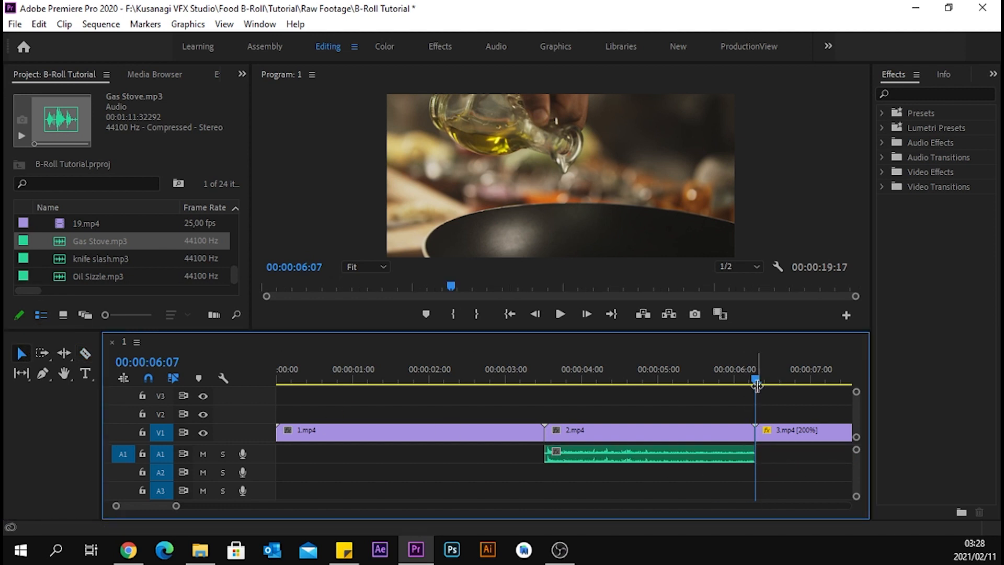
Play back the trimmed gas stove sound under 2.mp4 into the start of 3.mp4.
drag(750, 378, 529, 390)
key(space)
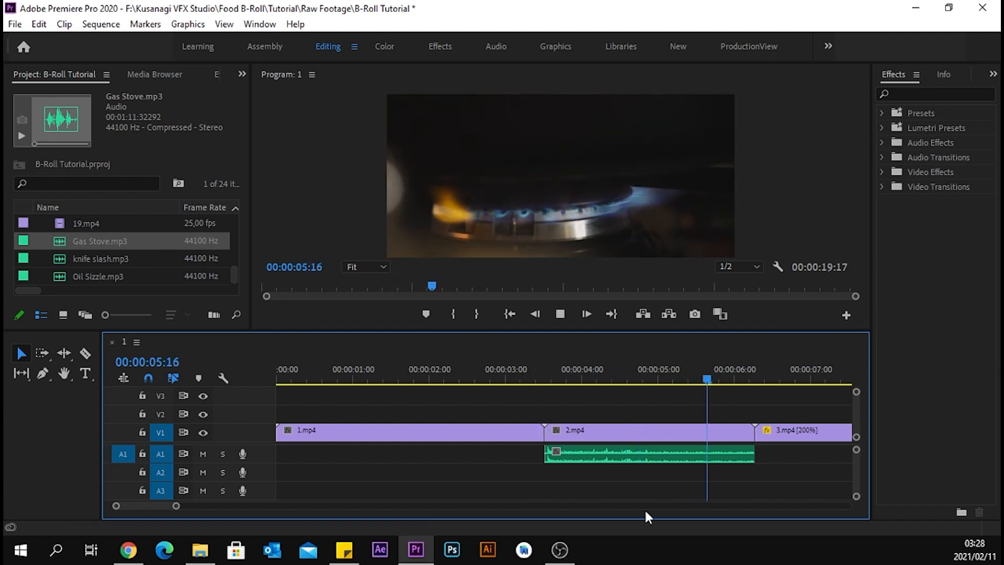
key(space)
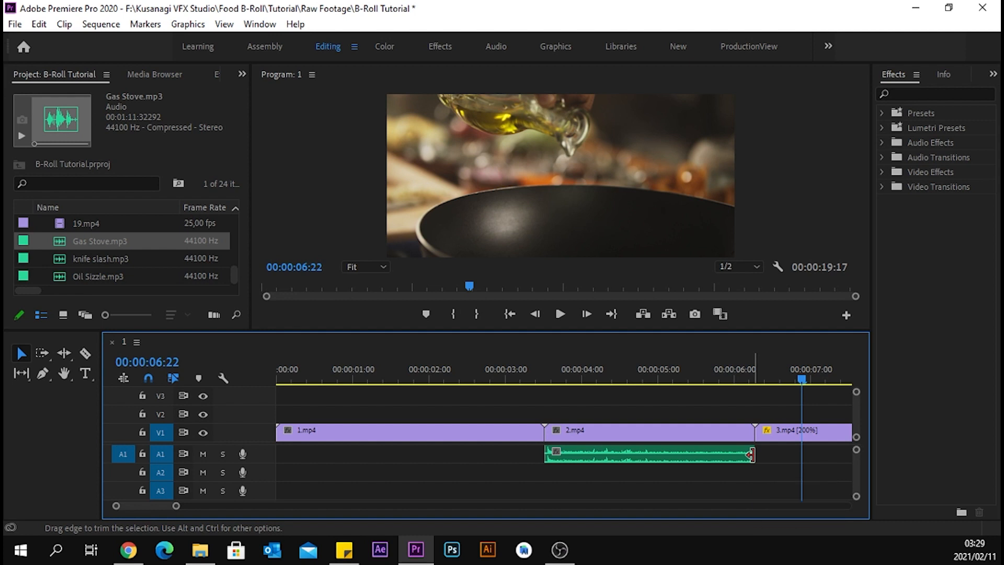
Place Oil Sizzle.mp3 on audio track A1, starting at the beginning of 3.mp4.
drag(148, 506, 152, 506)
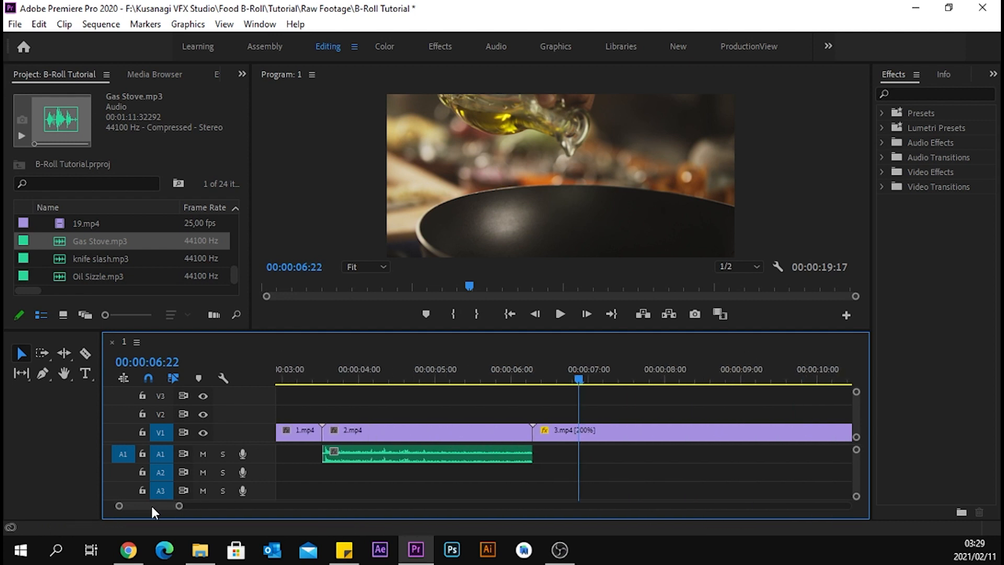
drag(99, 277, 542, 457)
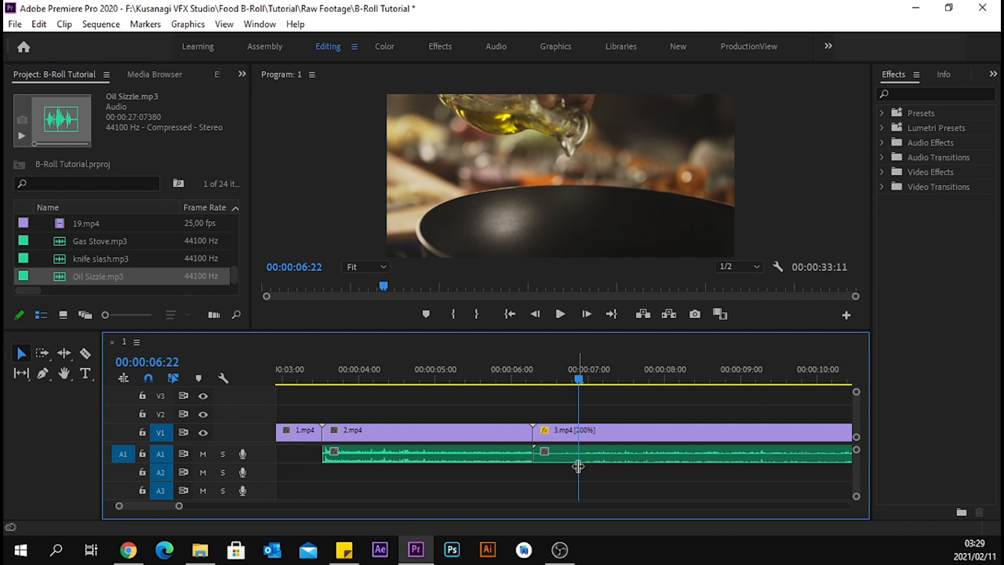
drag(163, 506, 167, 506)
scroll(167, 504, up, 5)
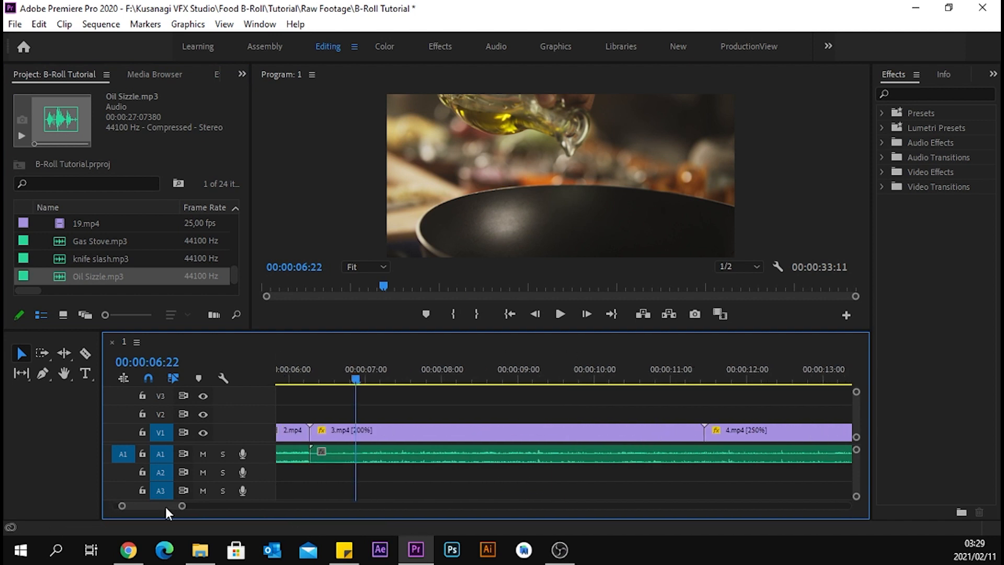
Play back the start of 3.mp4 to check when the oil sizzle comes in.
drag(576, 379, 533, 380)
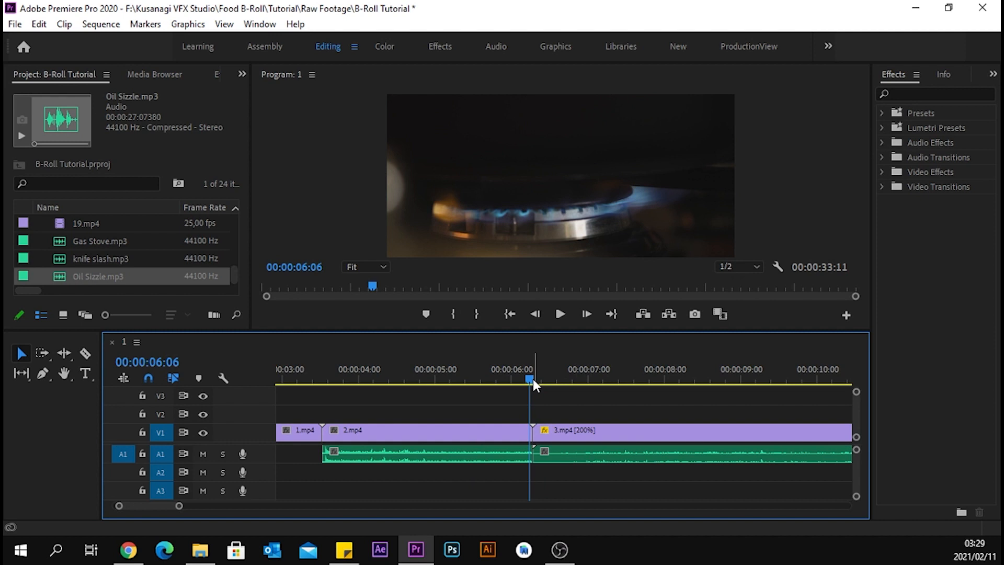
key(space)
key(space)
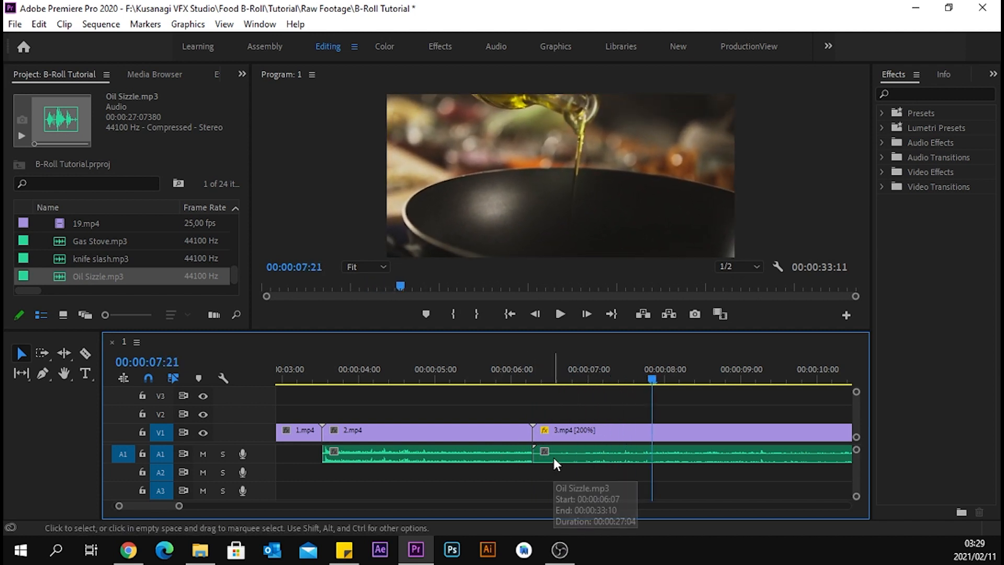
key(space)
key(space)
Shift Oil Sizzle.mp3 to start about 15 frames into 3.mp4, and play it back against the pouring oil.
drag(555, 460, 582, 459)
drag(686, 376, 535, 387)
key(space)
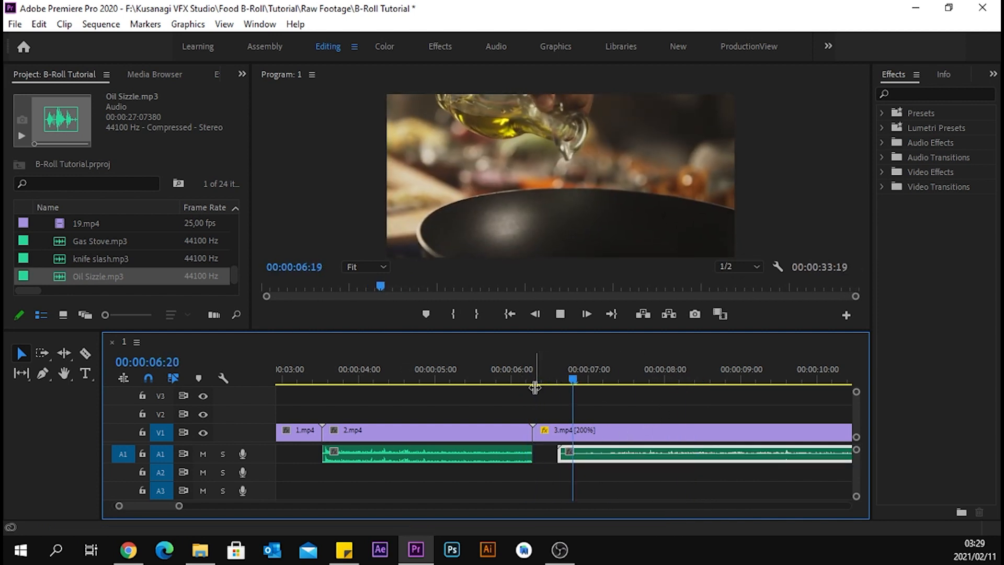
key(space)
drag(601, 454, 622, 454)
drag(658, 380, 572, 381)
key(space)
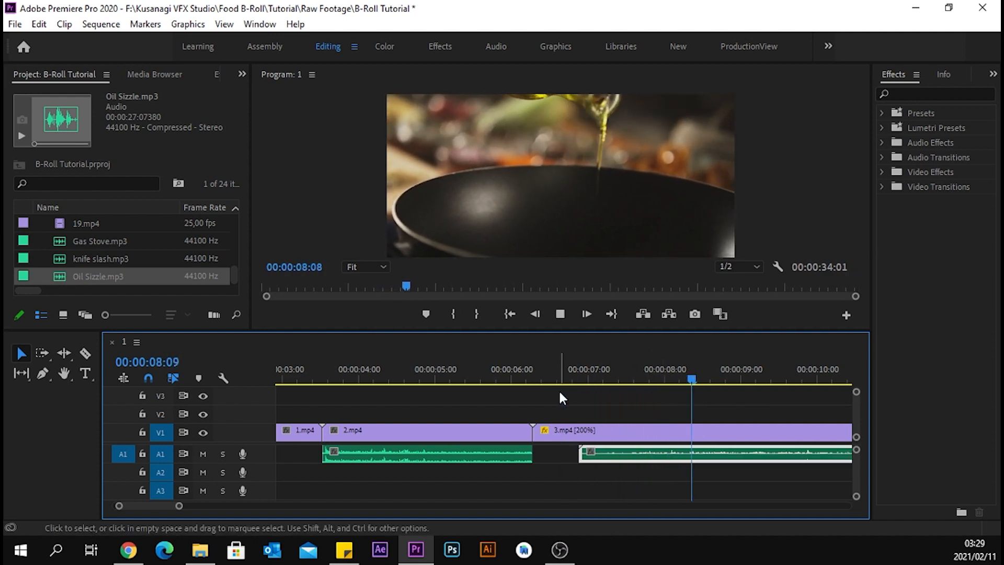
key(space)
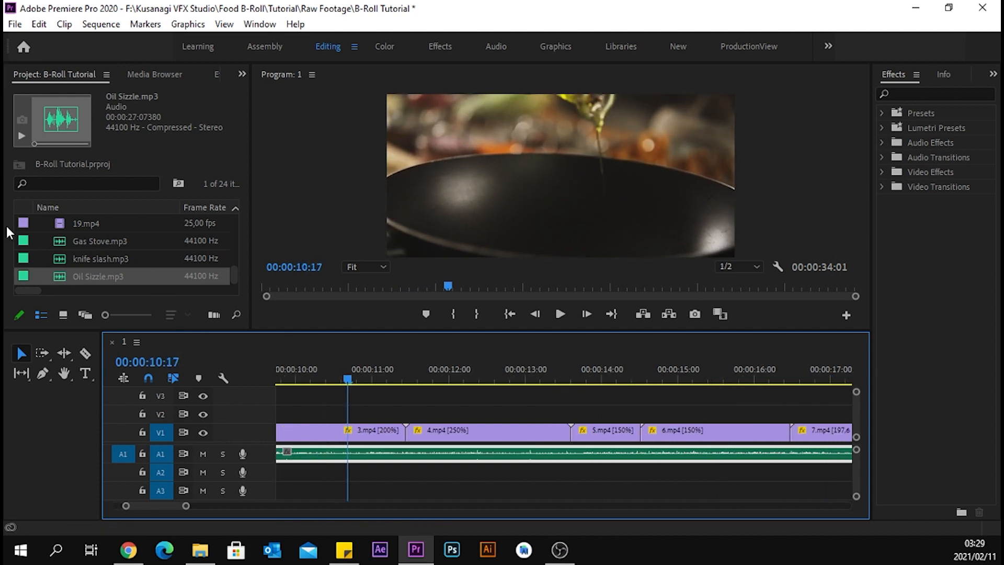
Split Oil Sizzle.mp3 at the start of 4.mp4 and delete everything after the split.
click(84, 353)
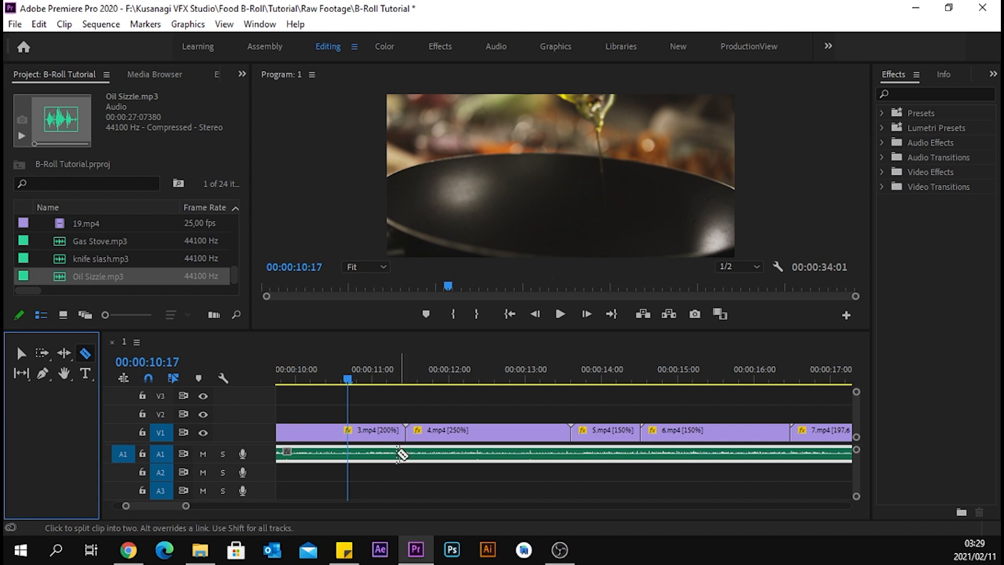
drag(345, 388, 406, 390)
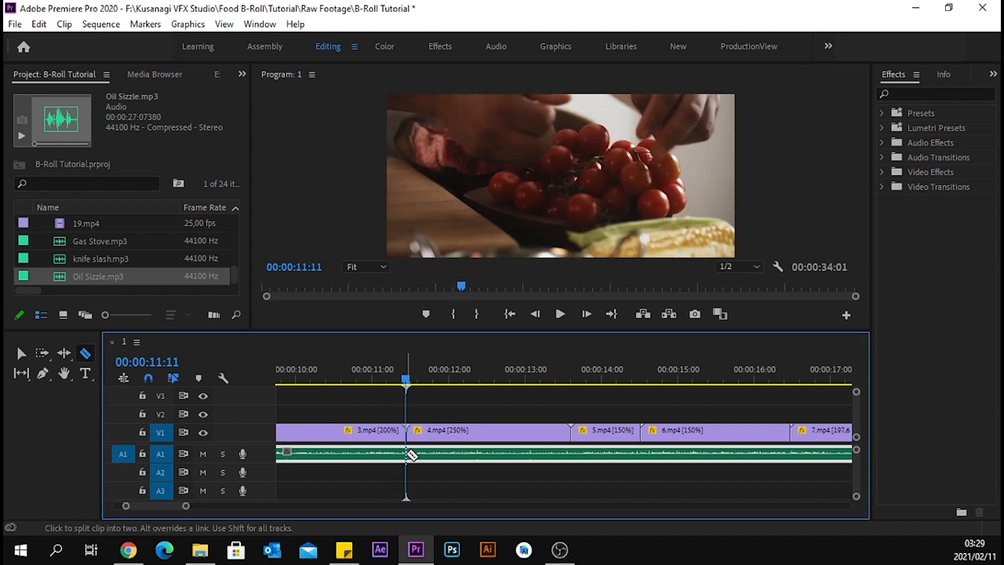
click(406, 454)
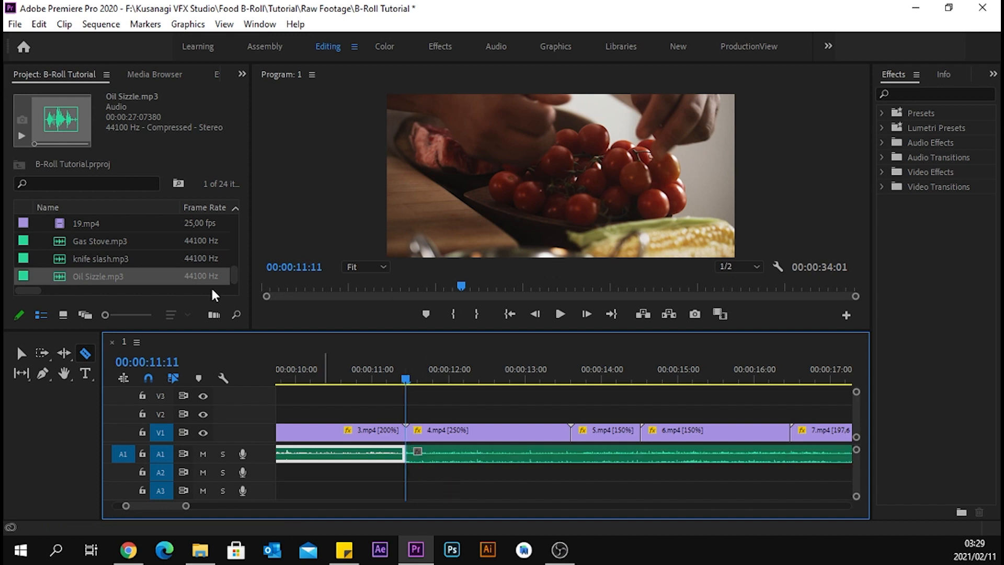
click(21, 353)
click(451, 455)
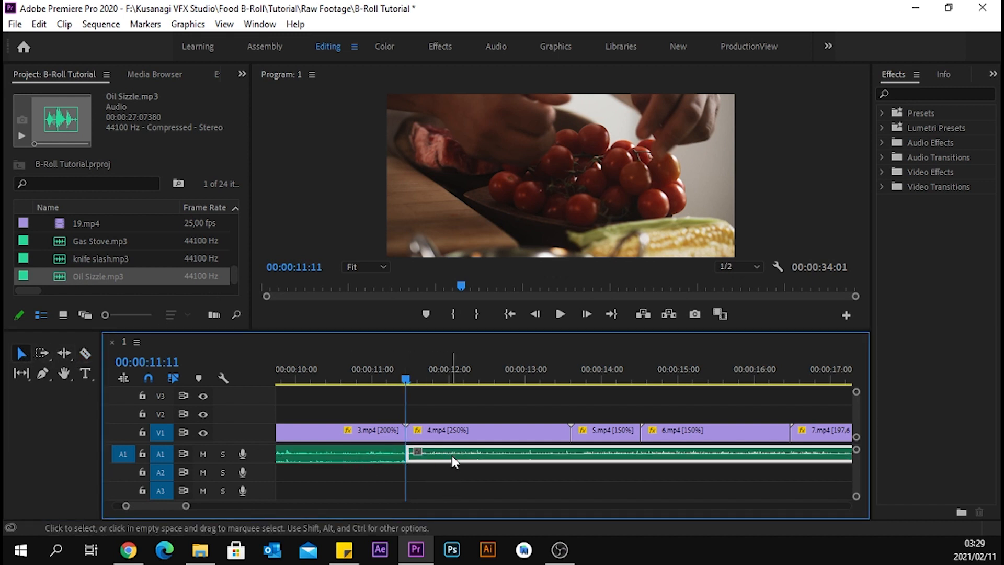
key(Delete)
Play back the sequence through 4.mp4 into the tomato-cutting shot 5.mp4.
drag(172, 507, 157, 507)
click(407, 381)
key(space)
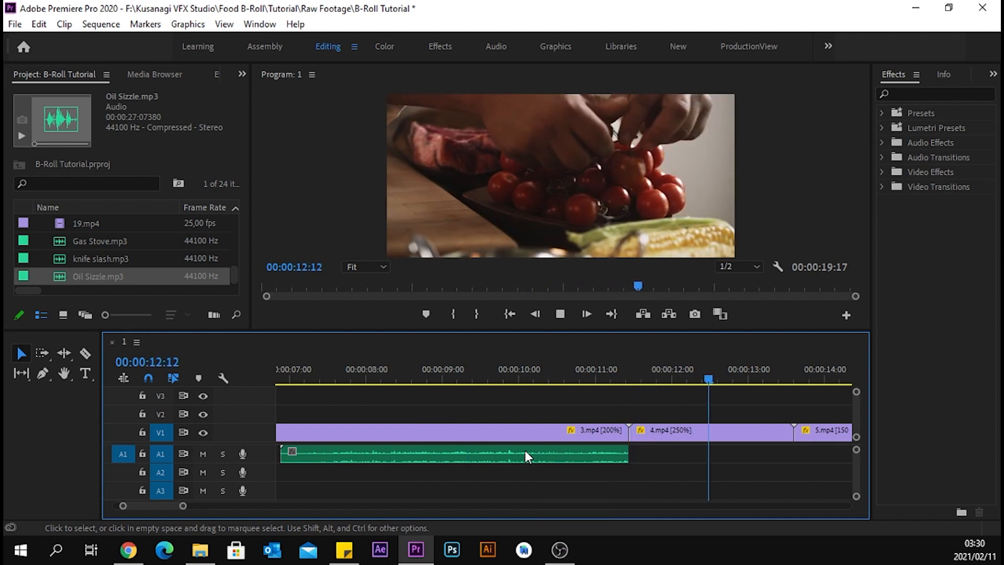
key(space)
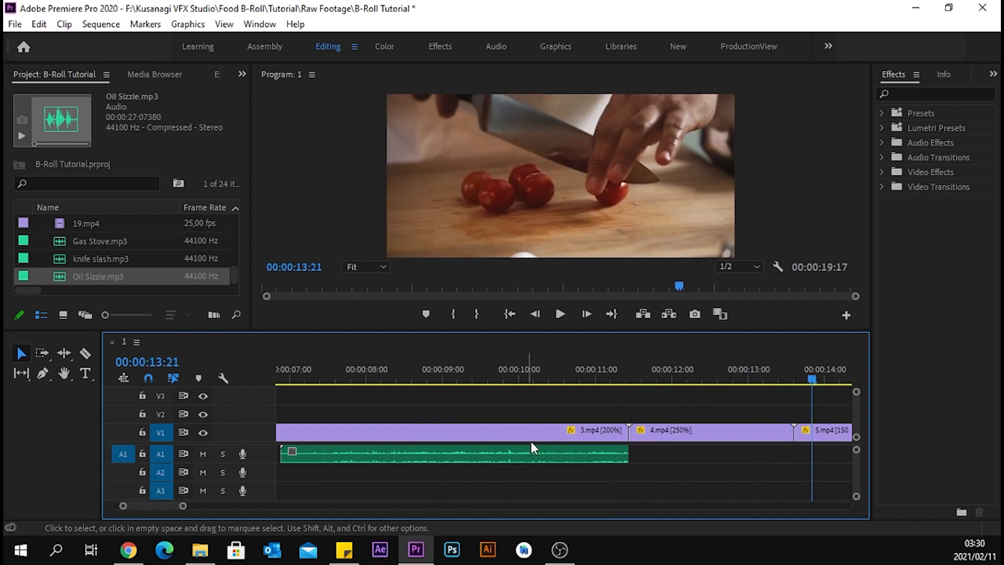
Place knife slash.mp3 on audio track A1 at the start of 5.mp4 and play it back.
drag(104, 258, 797, 459)
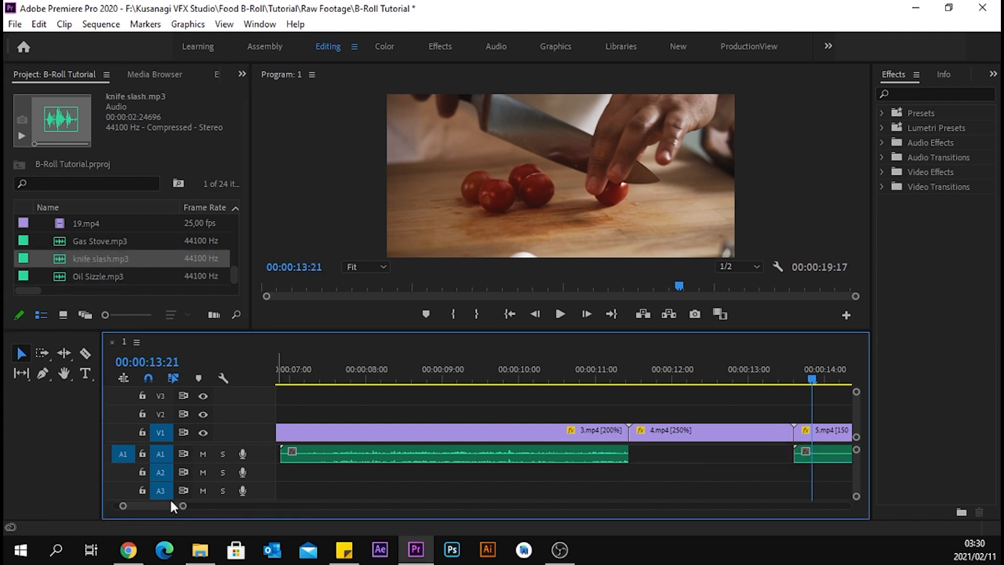
scroll(168, 501, down, 5)
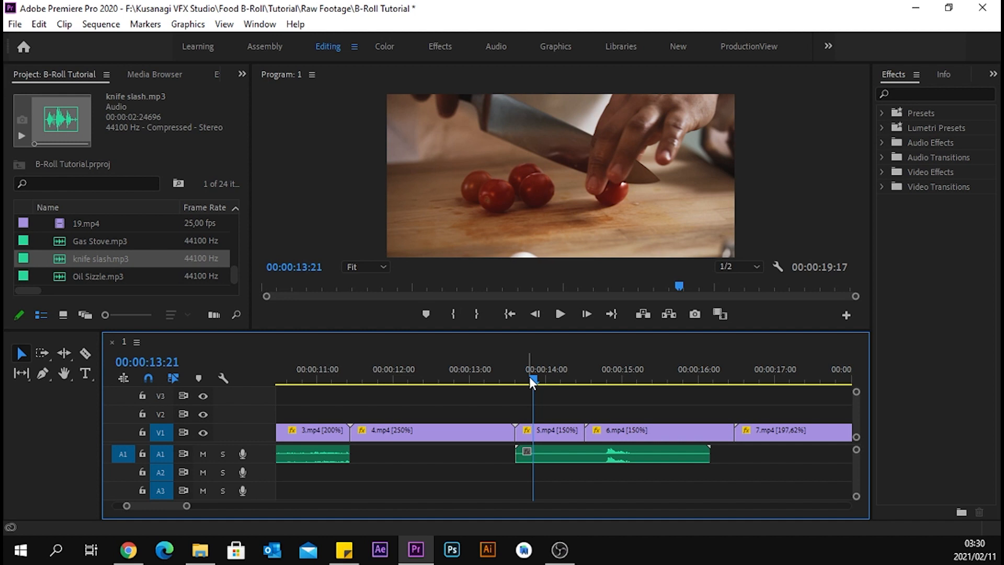
drag(533, 380, 517, 380)
key(space)
key(space)
Trim knife slash.mp3 so only the slash sound fits the length of 5.mp4, and play it back.
mouse_move(517, 452)
mouse_down()
mouse_move(587, 453)
mouse_move(533, 455)
mouse_up()
drag(638, 453, 584, 455)
drag(597, 378, 503, 384)
key(space)
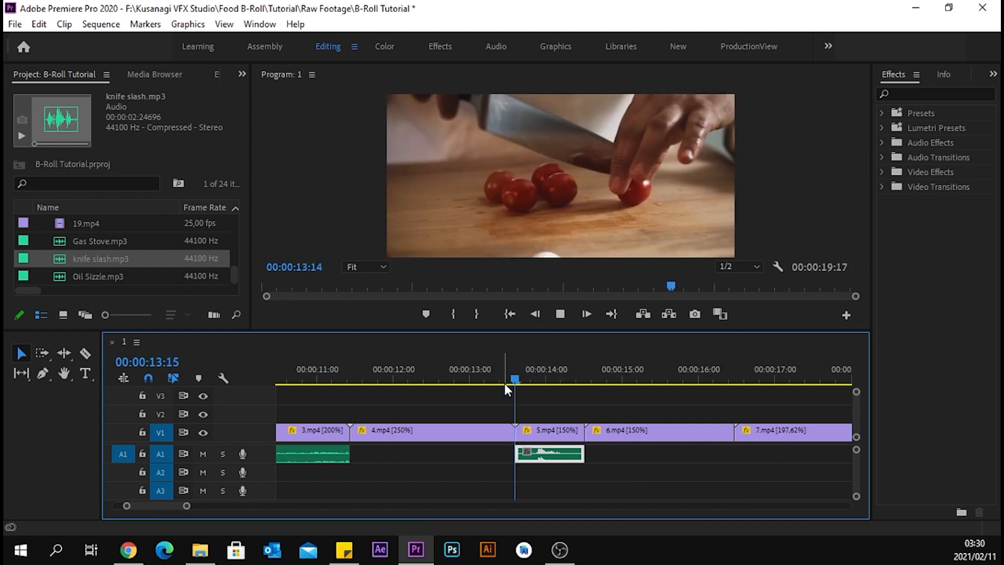
key(space)
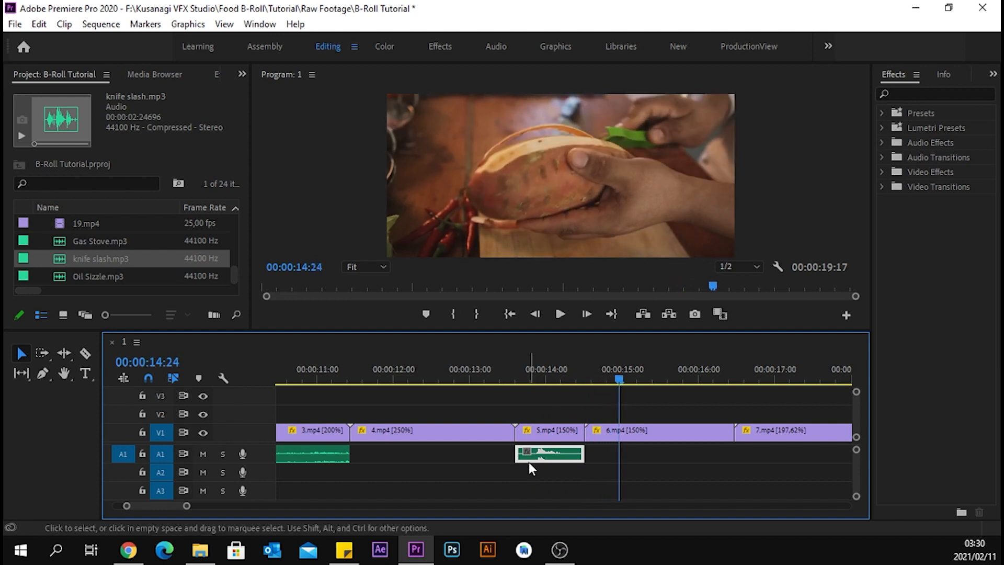
Readjust knife slash.mp3 so the slash falls slightly deeper into 5.mp4, and play it back.
drag(518, 453, 572, 456)
drag(616, 379, 511, 387)
key(space)
key(space)
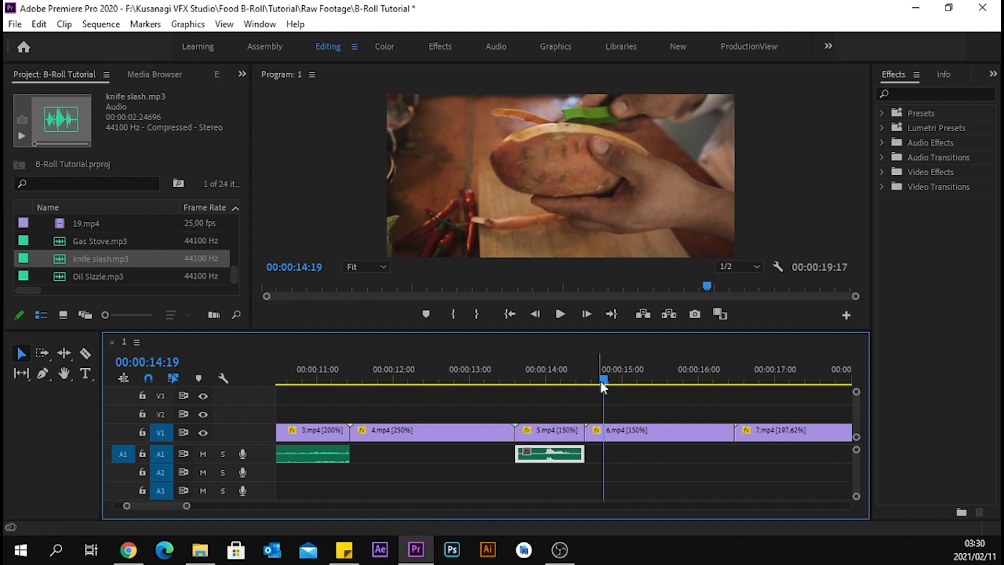
Fine-tune knife slash.mp3 to begin slightly after the start of 5.mp4 and end at its cut into 6.mp4, checking playback.
drag(520, 450, 582, 452)
click(595, 379)
click(515, 379)
key(space)
key(space)
mouse_move(525, 449)
mouse_down()
mouse_move(544, 456)
mouse_move(524, 453)
mouse_up()
drag(606, 377, 515, 385)
key(space)
key(space)
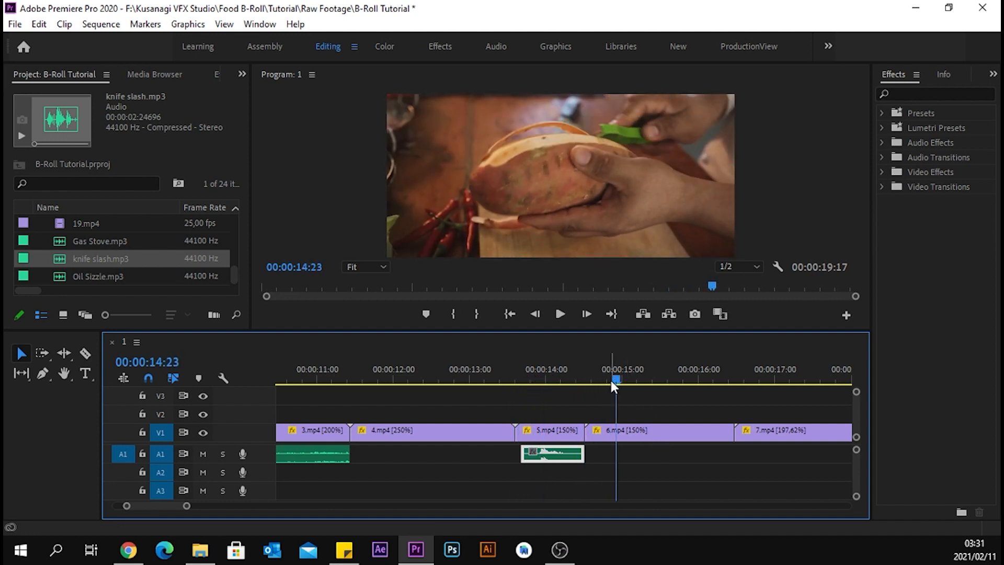
Adjust the audio gain of the knife slash.mp3 clip by -2 dB.
right_click(551, 453)
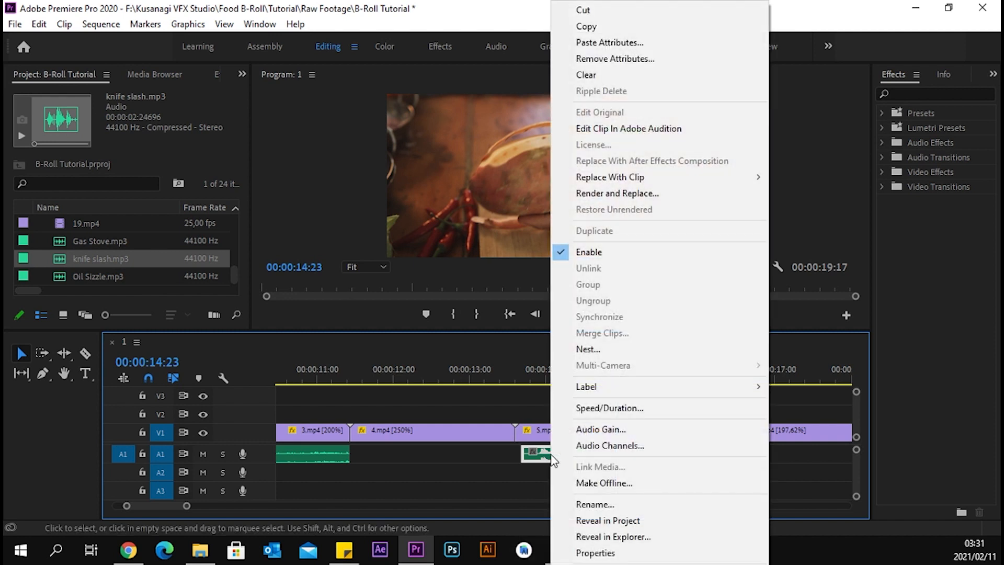
click(591, 429)
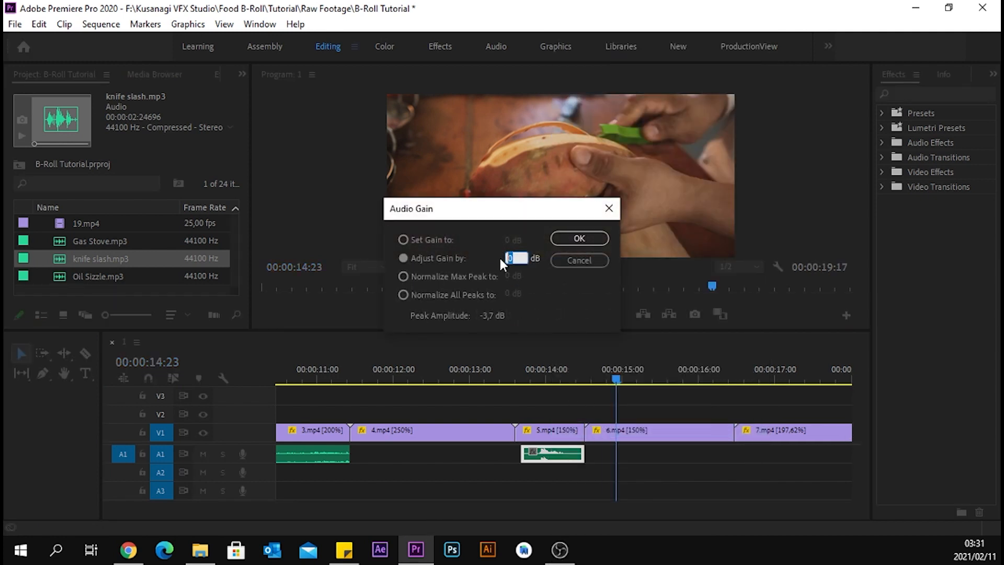
text(-2)
click(575, 238)
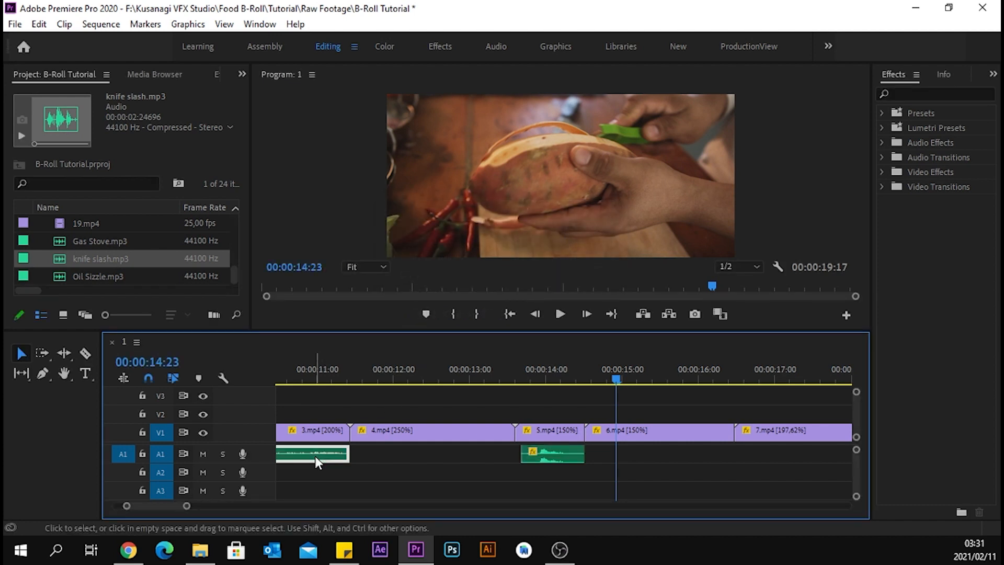
Play back the knife slash at its adjusted gain from 5.mp4 into 6.mp4.
right_click(315, 456)
click(597, 489)
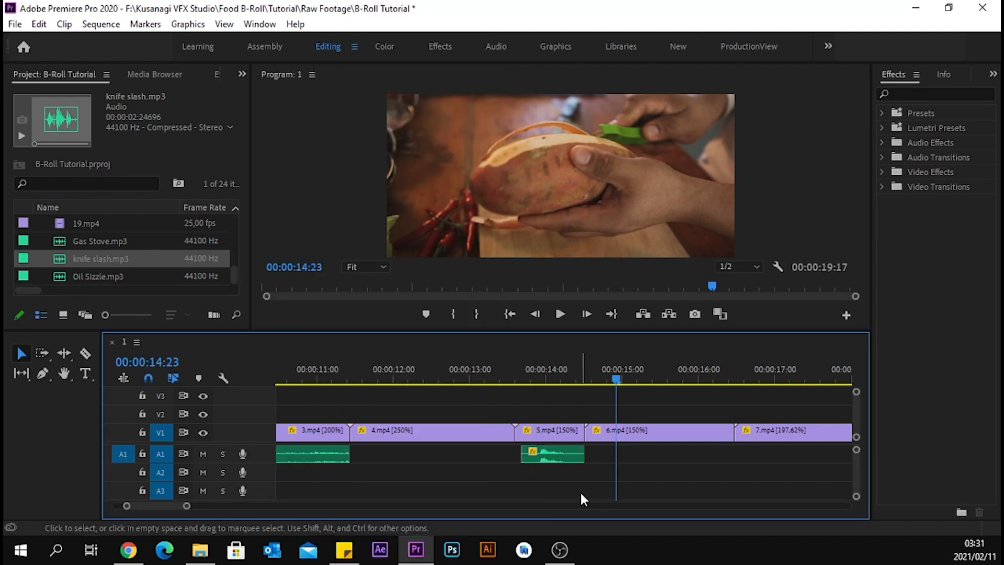
drag(615, 386, 508, 386)
key(space)
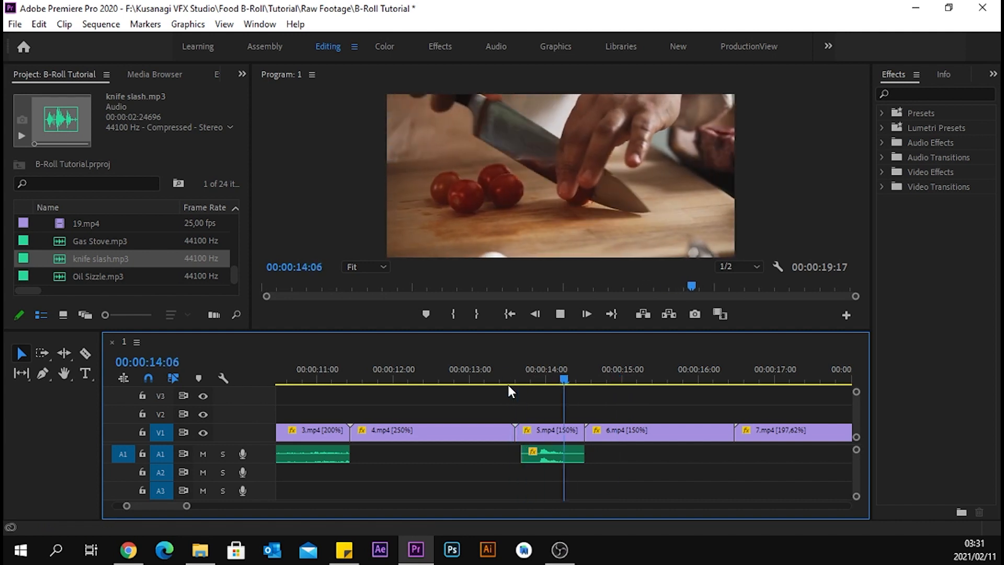
key(space)
drag(172, 507, 173, 509)
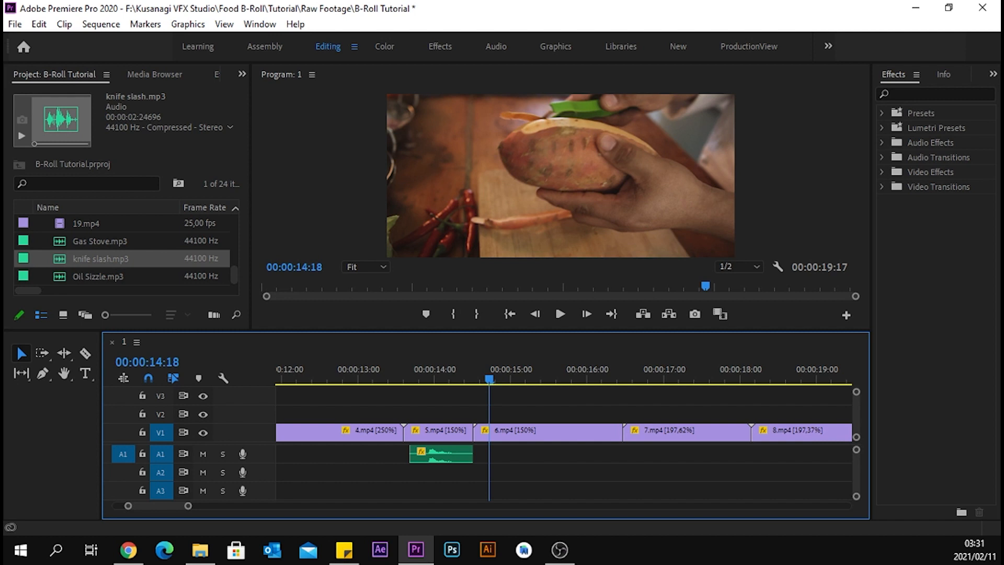
Move all the video clips in the sequence up from track V1 to V2.
drag(480, 379, 196, 397)
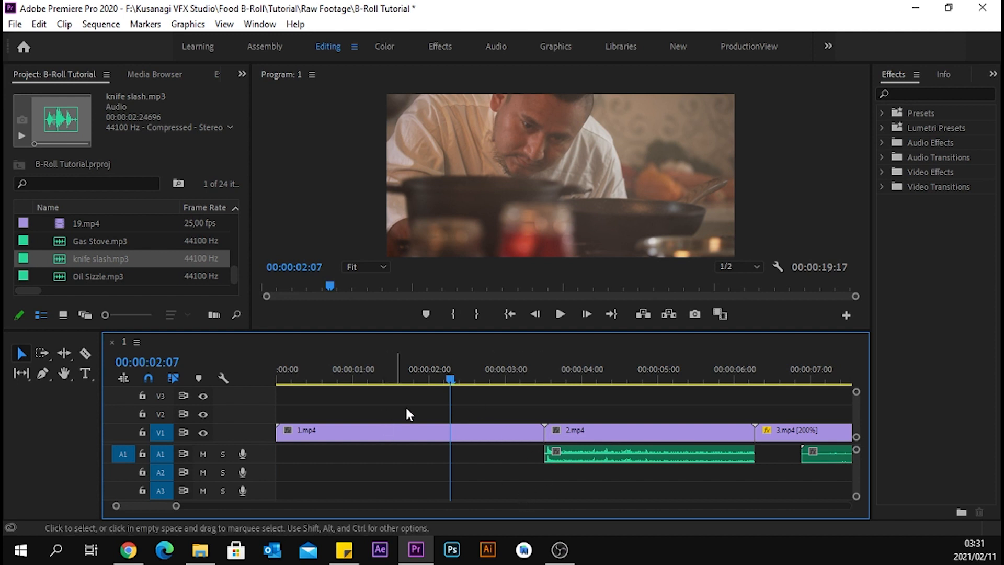
drag(371, 407, 793, 438)
drag(175, 505, 155, 505)
drag(340, 430, 340, 416)
click(445, 437)
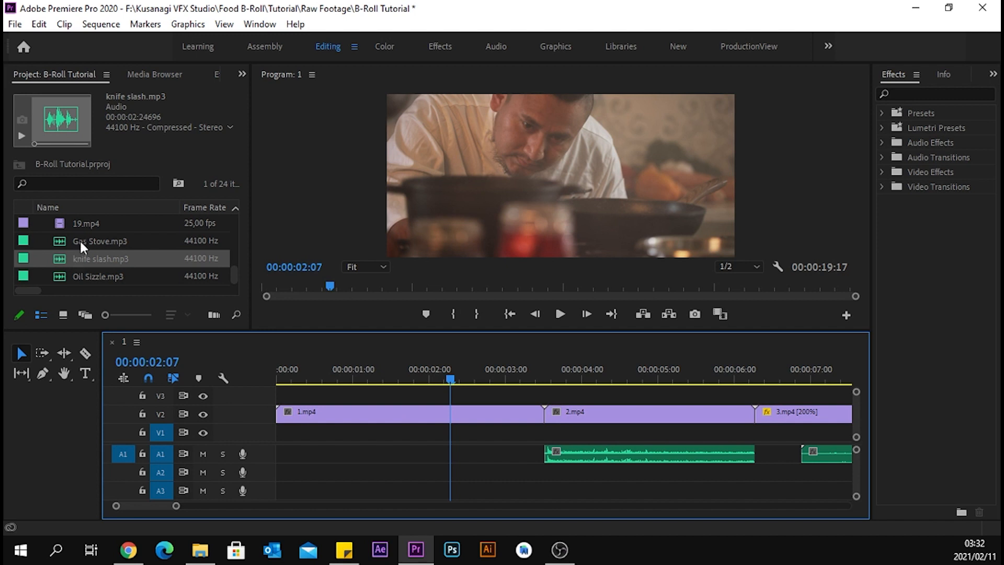
Move all the sound effect clips down from track A1 to A3.
scroll(83, 260, up, 10)
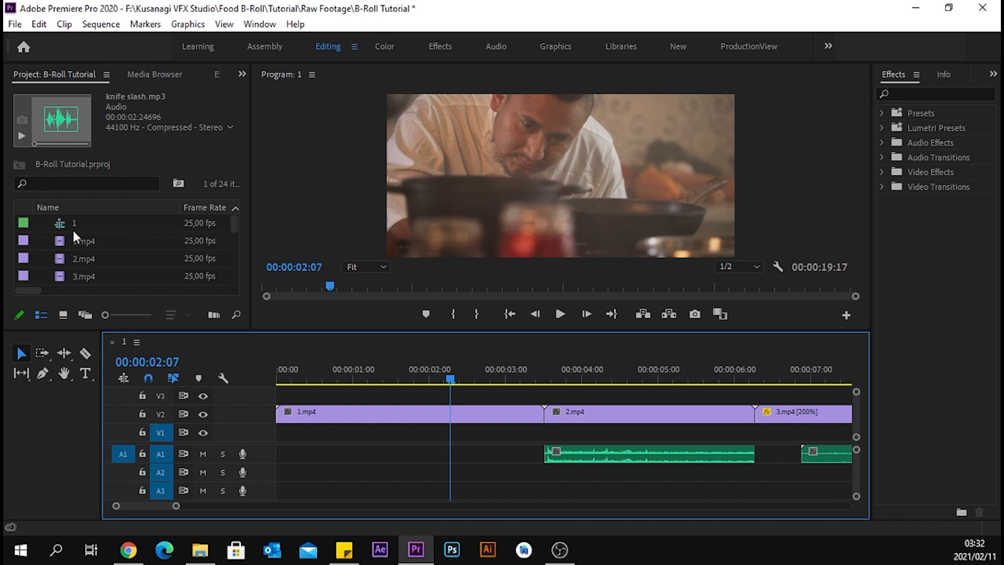
key(alt+Tab)
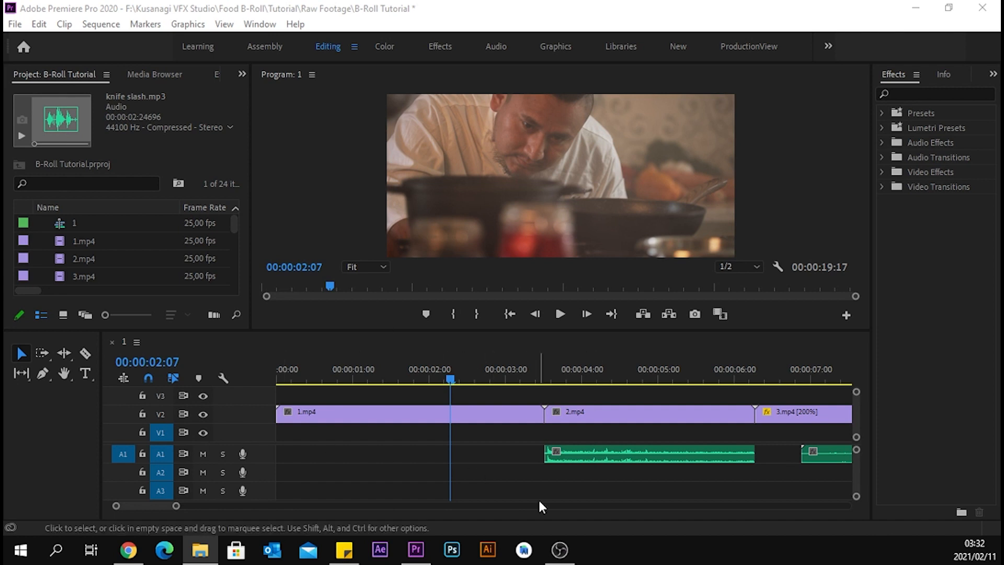
drag(144, 504, 148, 505)
drag(325, 473, 768, 439)
drag(377, 457, 376, 491)
drag(155, 506, 162, 506)
drag(557, 452, 558, 489)
drag(142, 505, 130, 505)
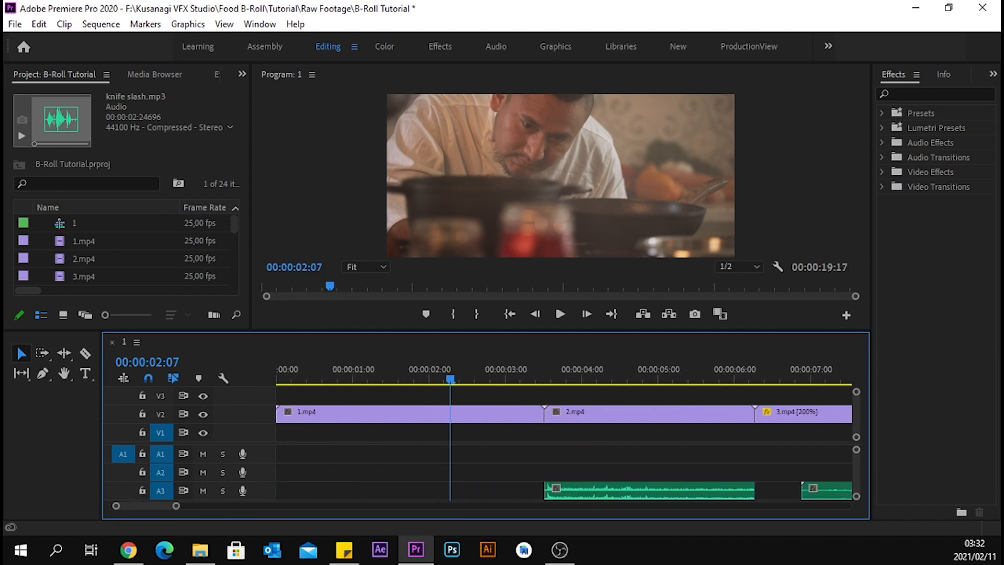
Play back 1.mp4 and 2.mp4 up to the cut into 3.mp4, ending with the playhead at 00:00:06:00.
key(alt+Tab)
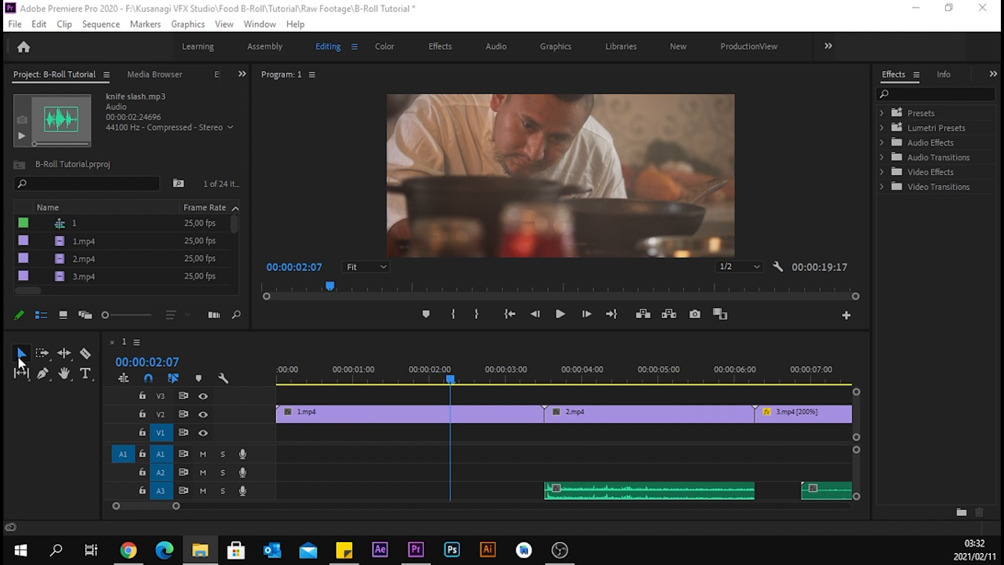
drag(450, 378, 478, 378)
key(space)
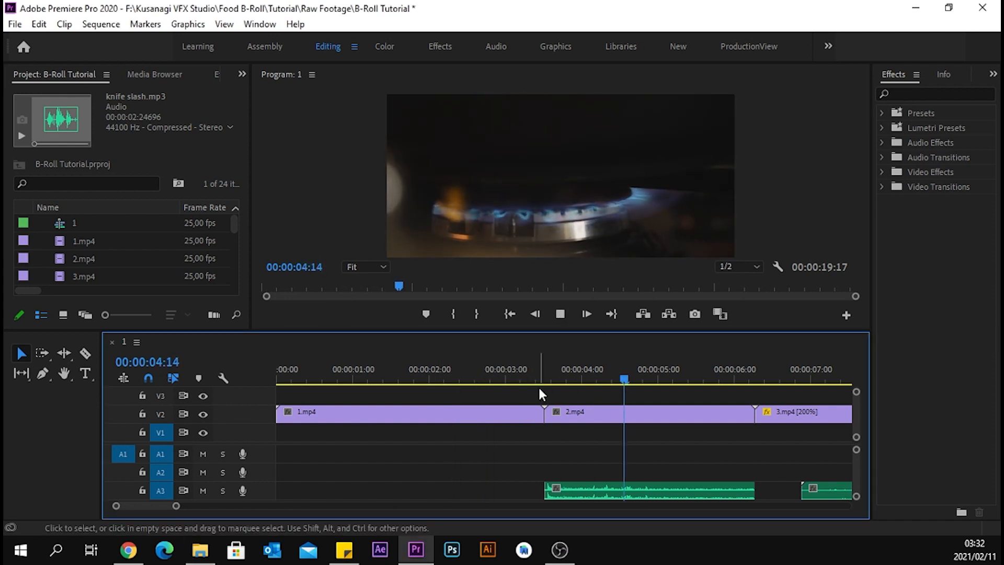
key(space)
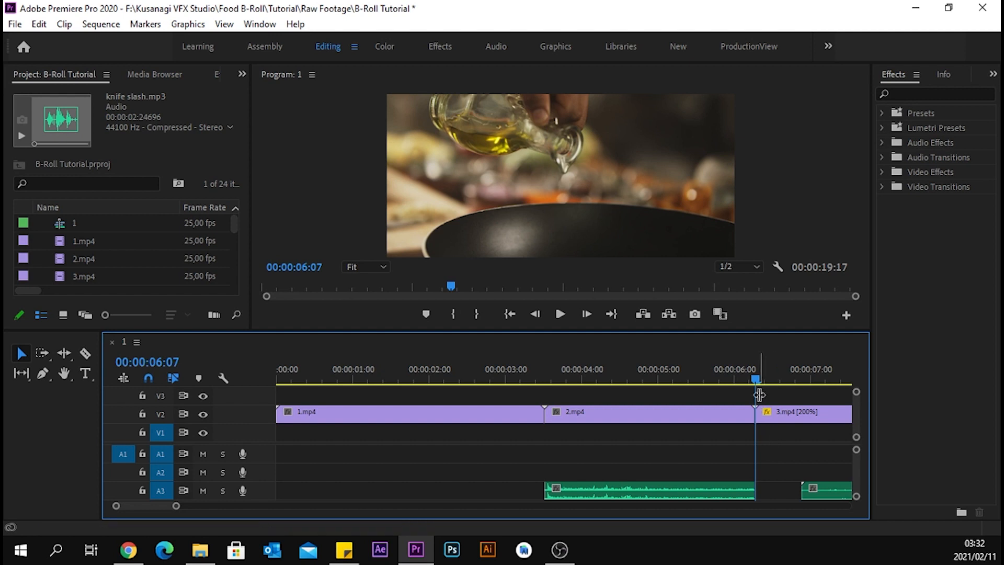
drag(758, 380, 734, 397)
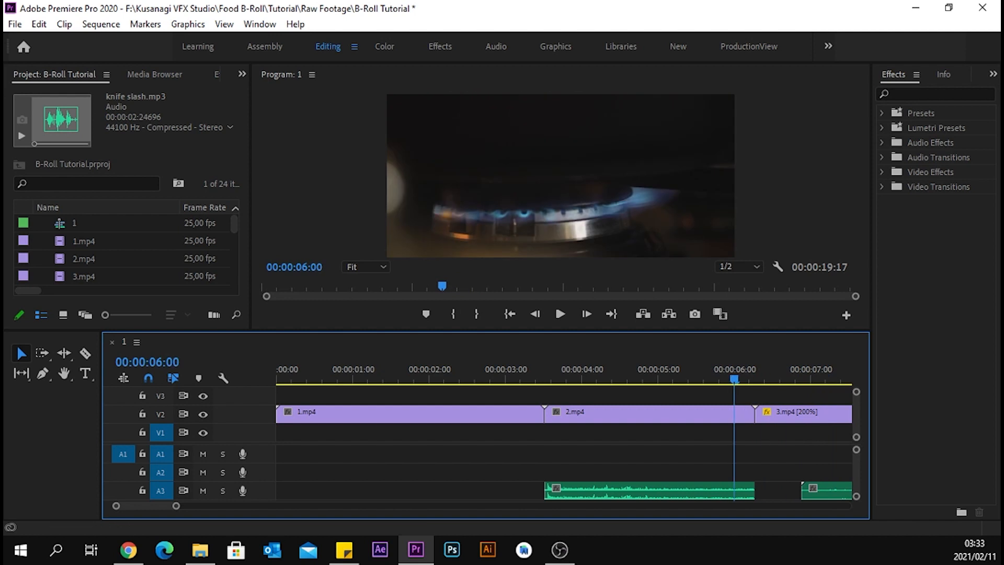
Import the entire mixkit-131 transition project, creating a folder for the imported items.
key(alt+Tab)
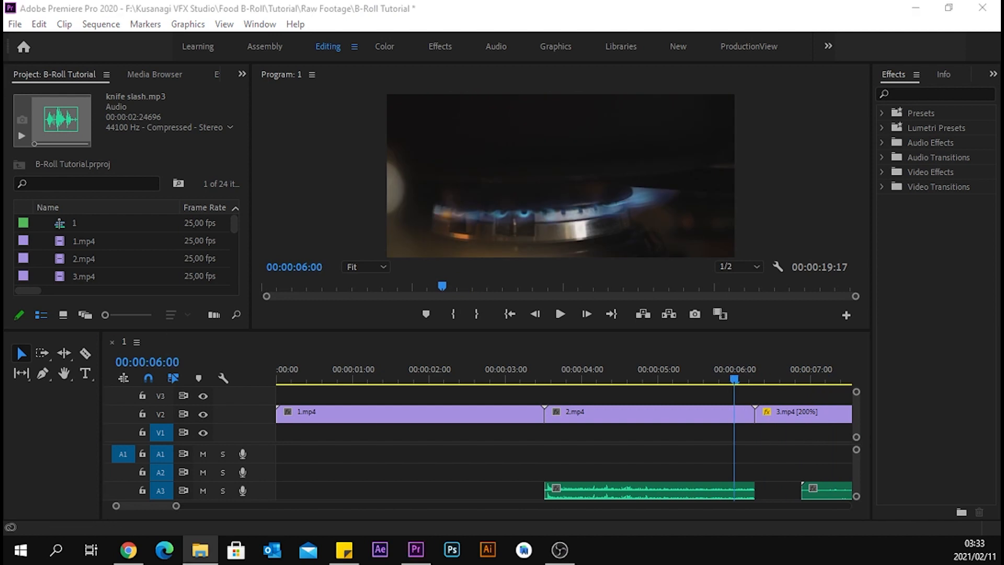
drag(10, 231, 151, 271)
click(453, 236)
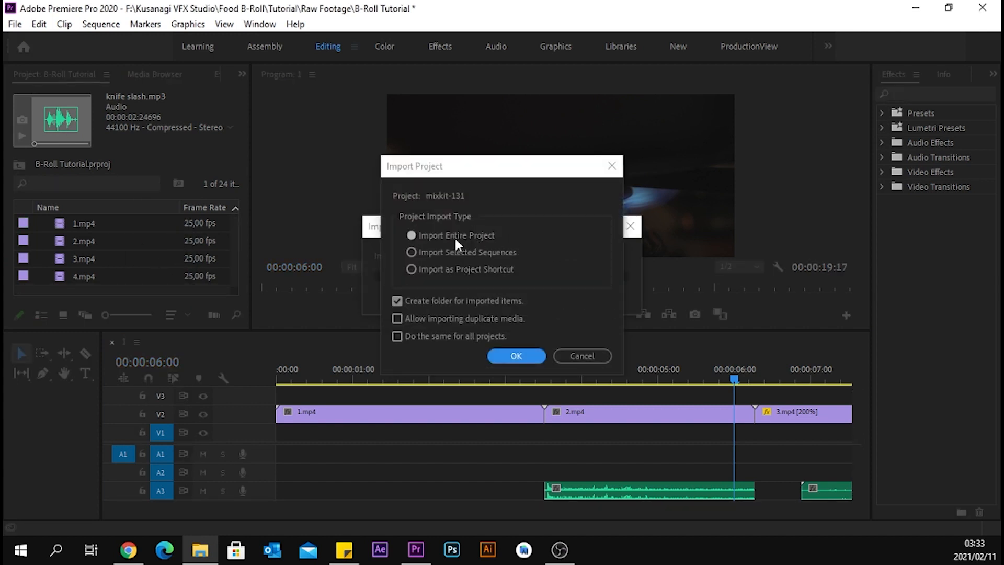
click(516, 356)
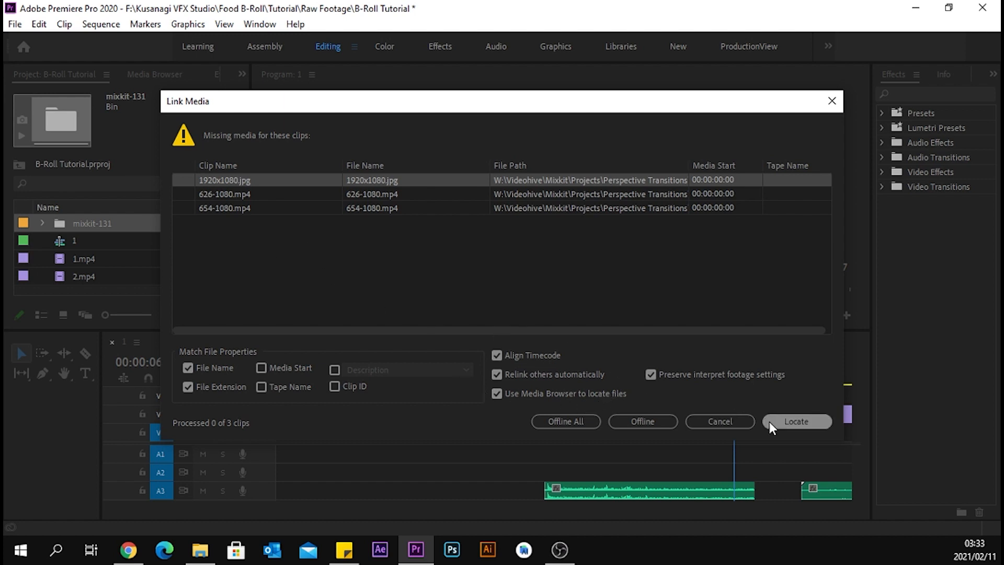
Relink the missing 1920x1080.jpg by searching the Tutorial project's Transitions folder, and dismiss the file importer notice.
click(800, 424)
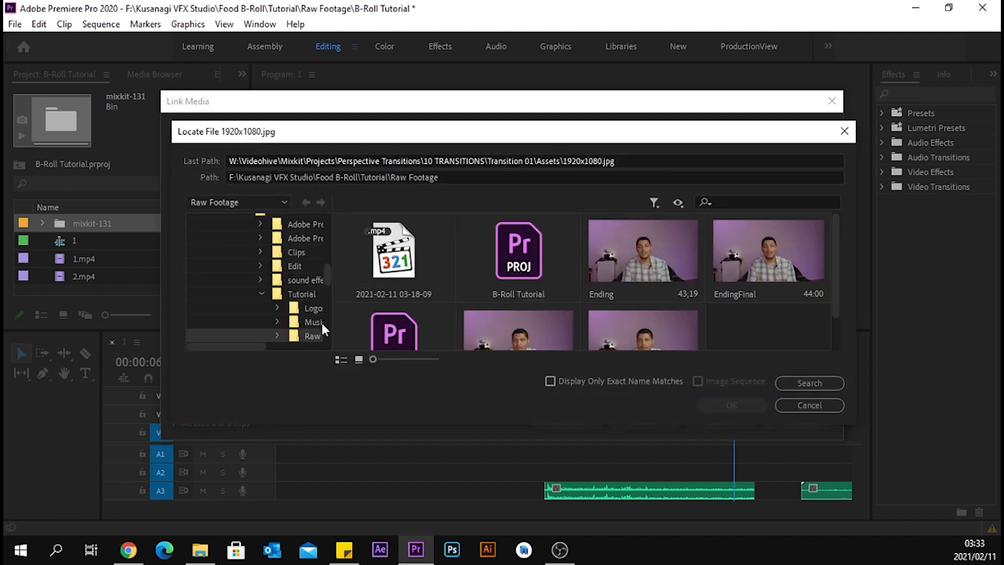
scroll(313, 320, down, 2)
click(309, 290)
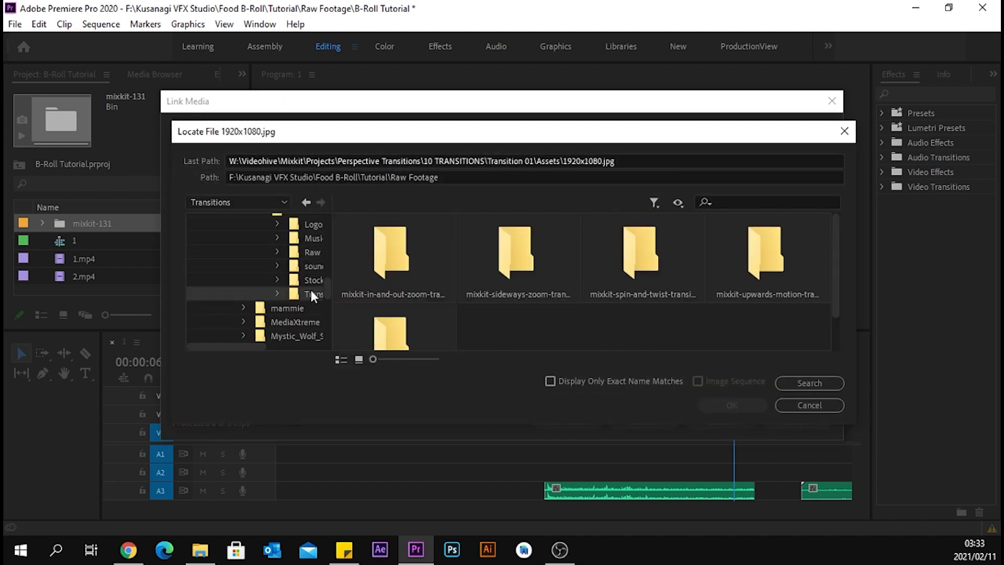
scroll(426, 285, down, 1)
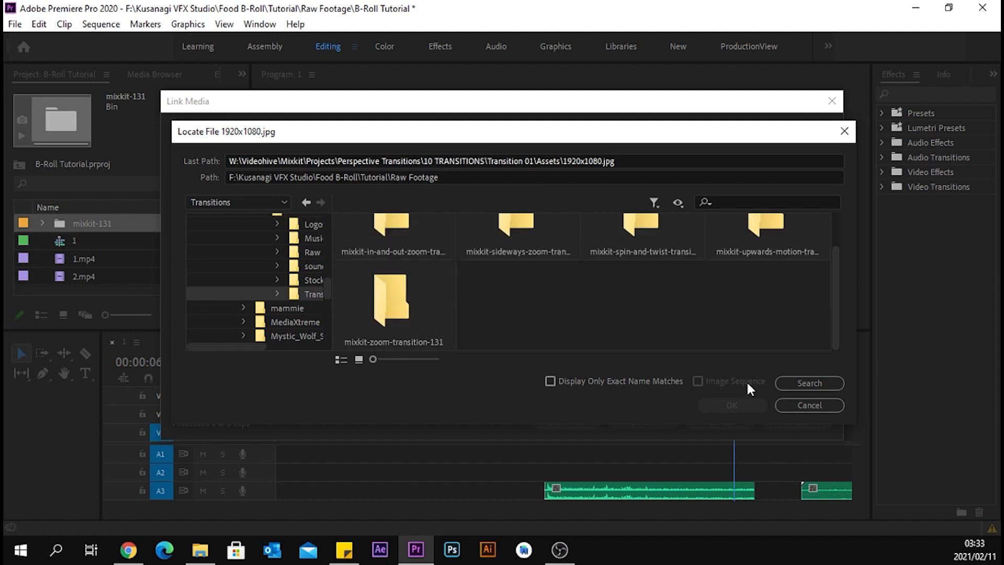
click(793, 382)
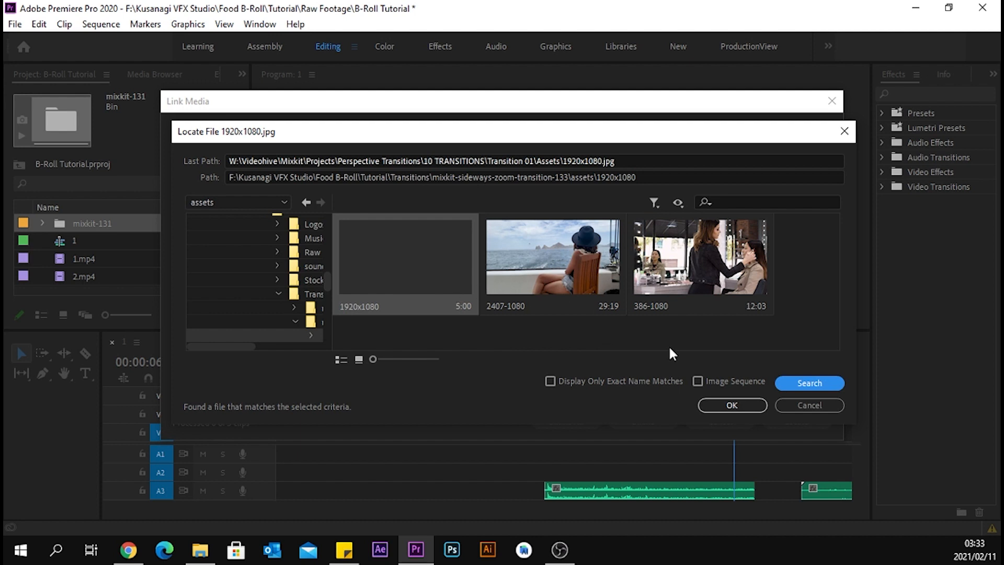
click(731, 406)
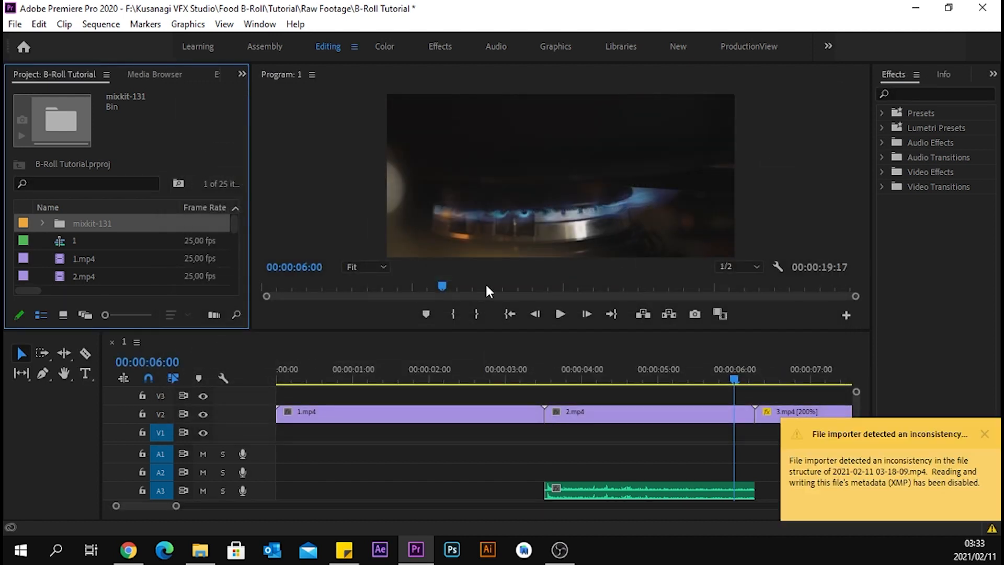
click(984, 433)
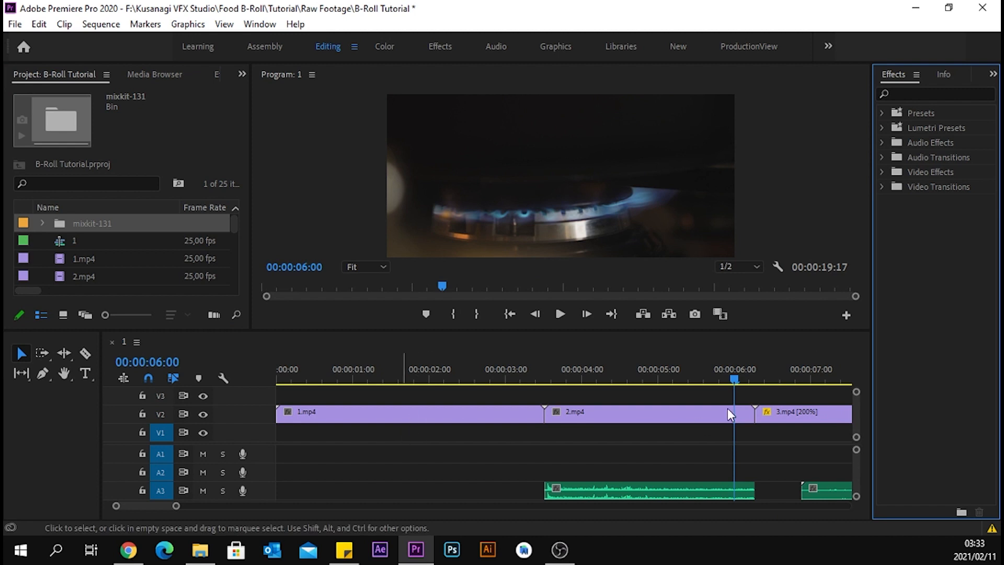
Expand the imported mixkit-131 bin and select its Transition 01 sequence.
scroll(85, 255, down, 2)
scroll(83, 246, up, 2)
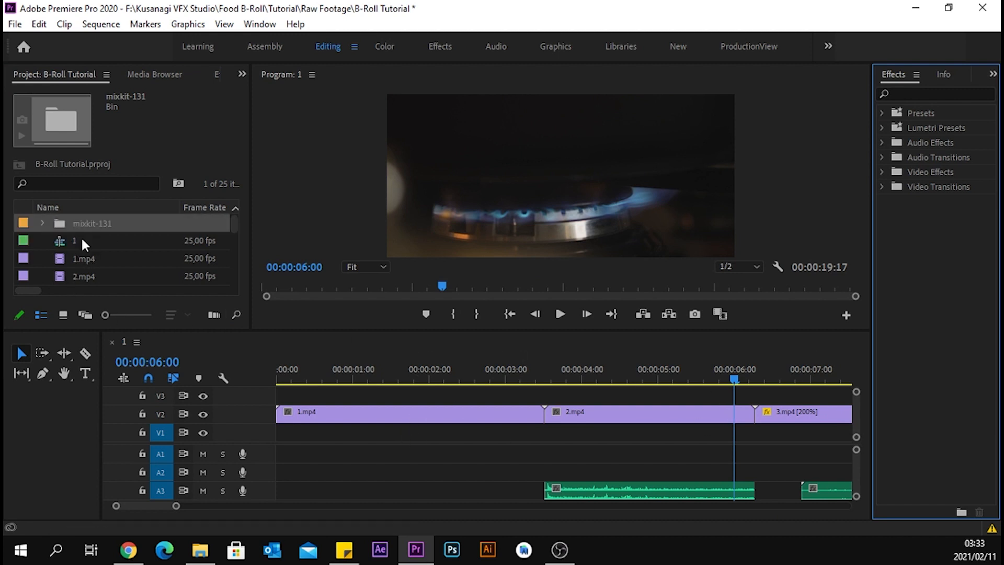
click(42, 223)
scroll(119, 253, down, 1)
click(115, 242)
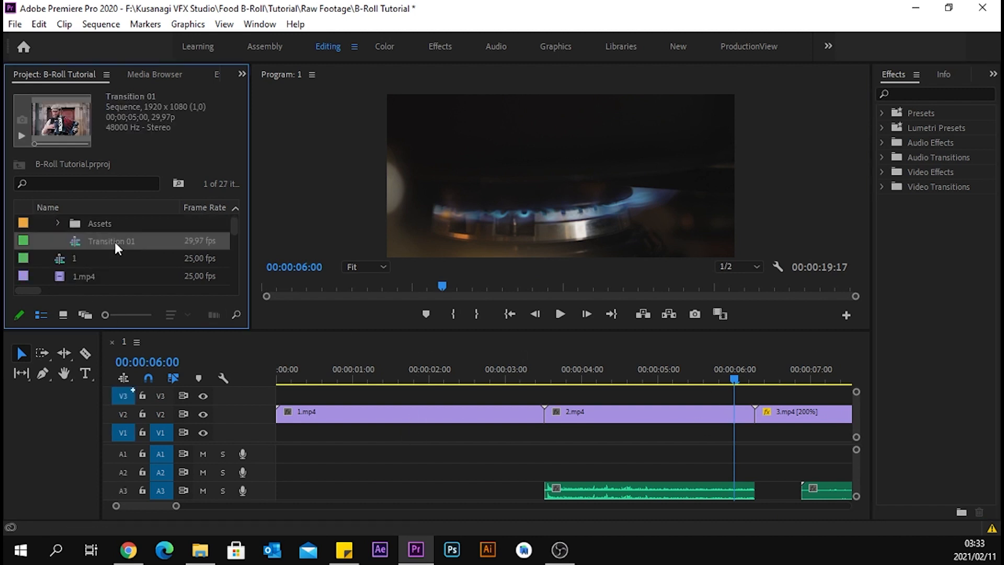
Try placing and shifting the Transition 01 layers on V3 and above around the cut from 2.mp4 to 3.mp4.
drag(105, 243, 823, 400)
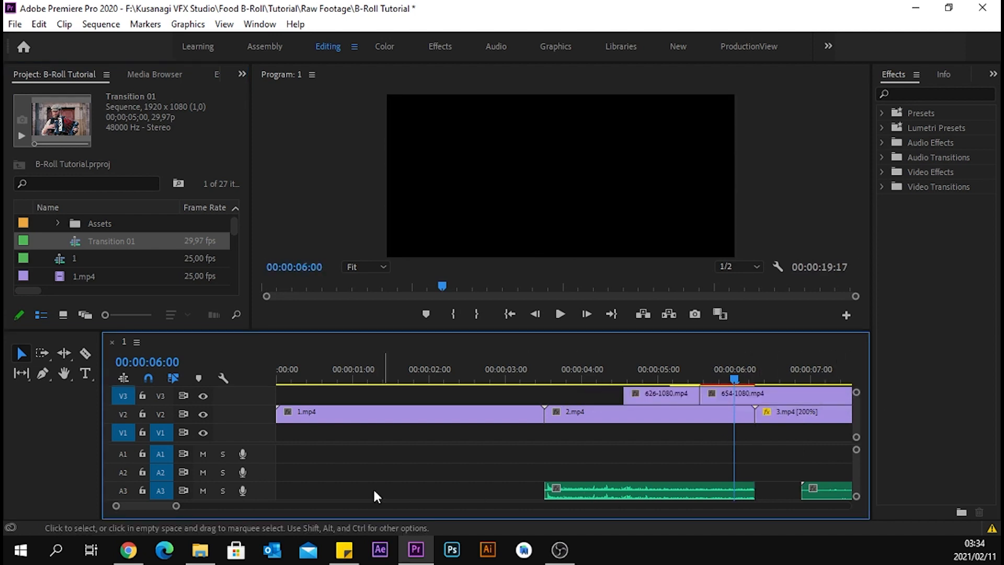
drag(149, 502, 154, 501)
drag(421, 394, 467, 396)
click(657, 400)
key(ctrl+z)
drag(707, 403, 321, 399)
scroll(394, 441, up, 2)
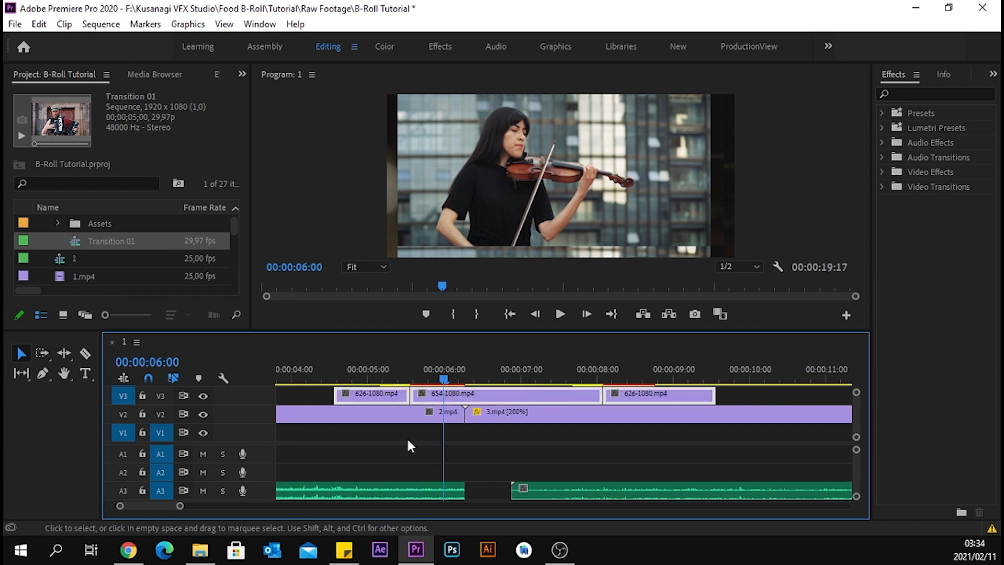
drag(857, 428, 852, 428)
drag(480, 415, 510, 418)
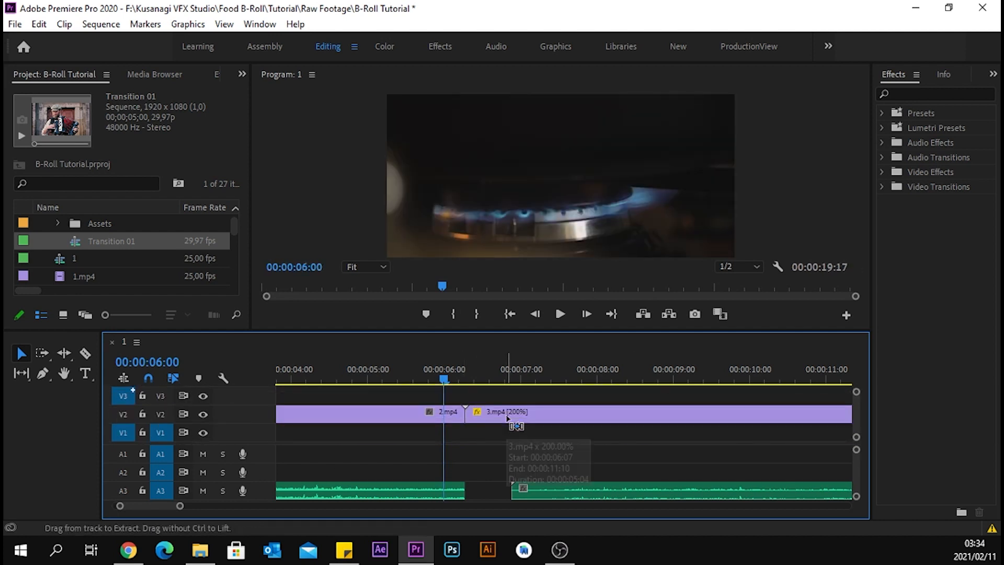
scroll(431, 428, left, 1)
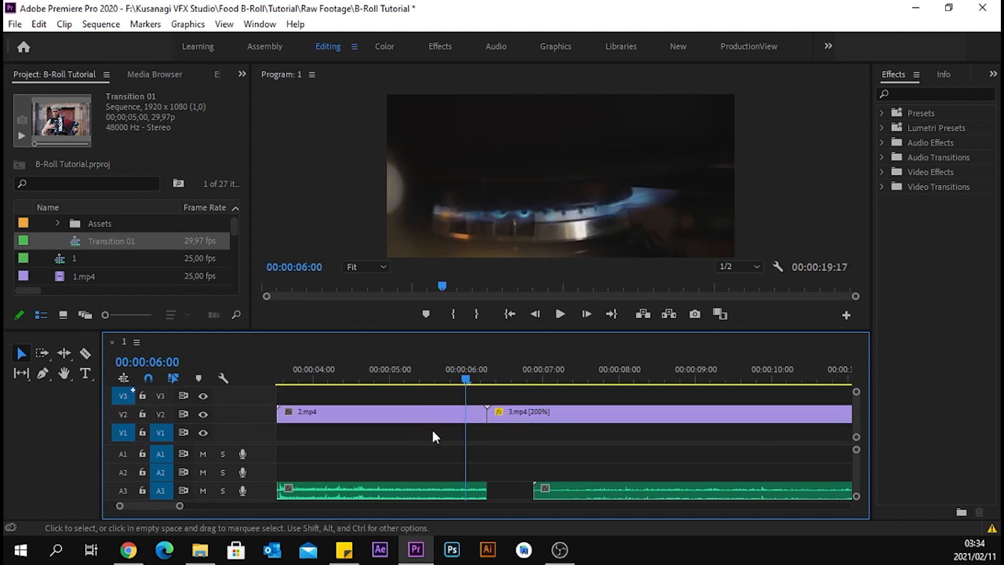
Place Transition 01 from V3 upward with its first clip change on the cut between 2.mp4 and 3.mp4, and hide V3.
drag(857, 420, 856, 410)
drag(98, 239, 596, 414)
scroll(528, 443, up, 2)
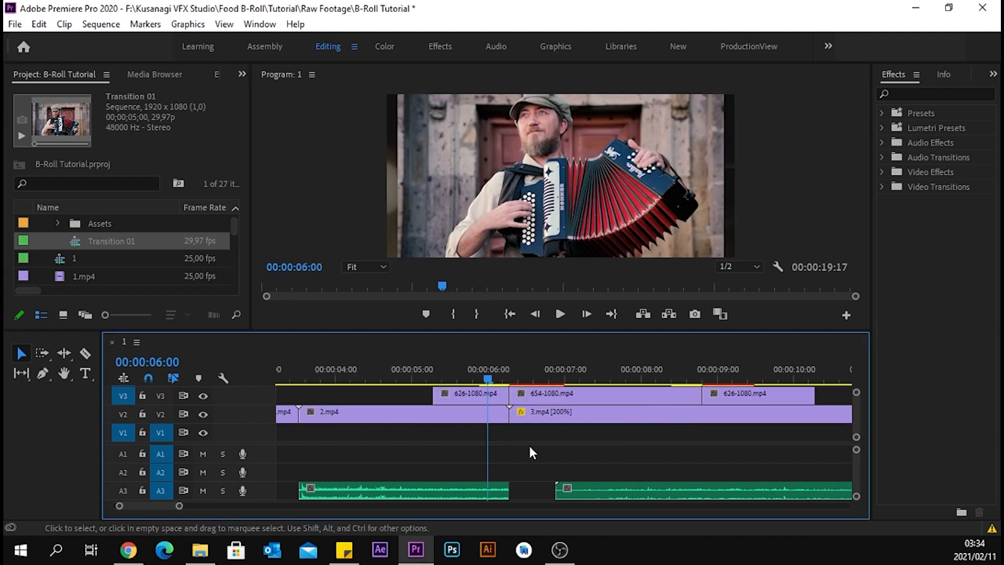
drag(854, 420, 855, 423)
click(204, 419)
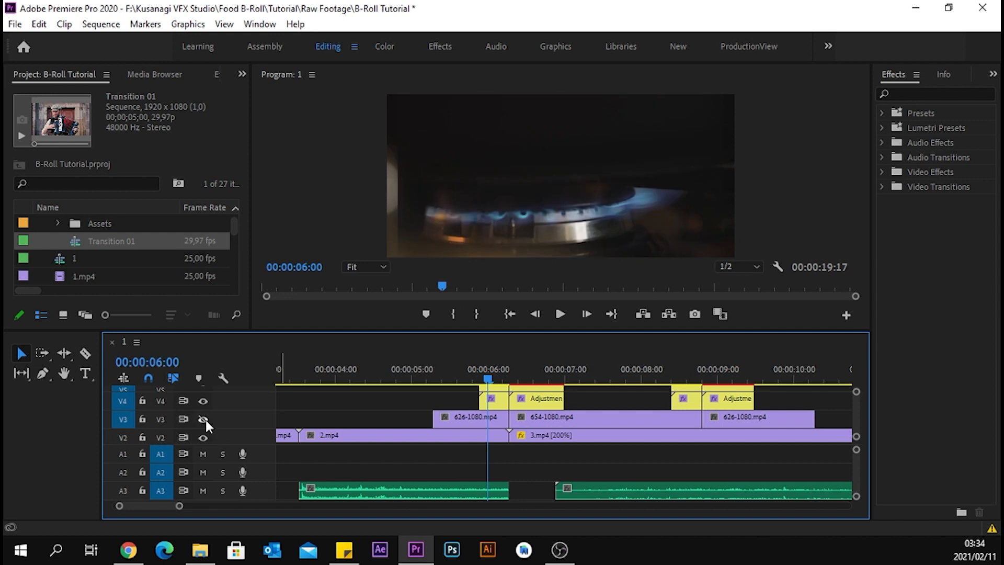
Play back the sequence through the transition from 2.mp4 into 3.mp4.
drag(487, 384, 430, 376)
key(space)
key(space)
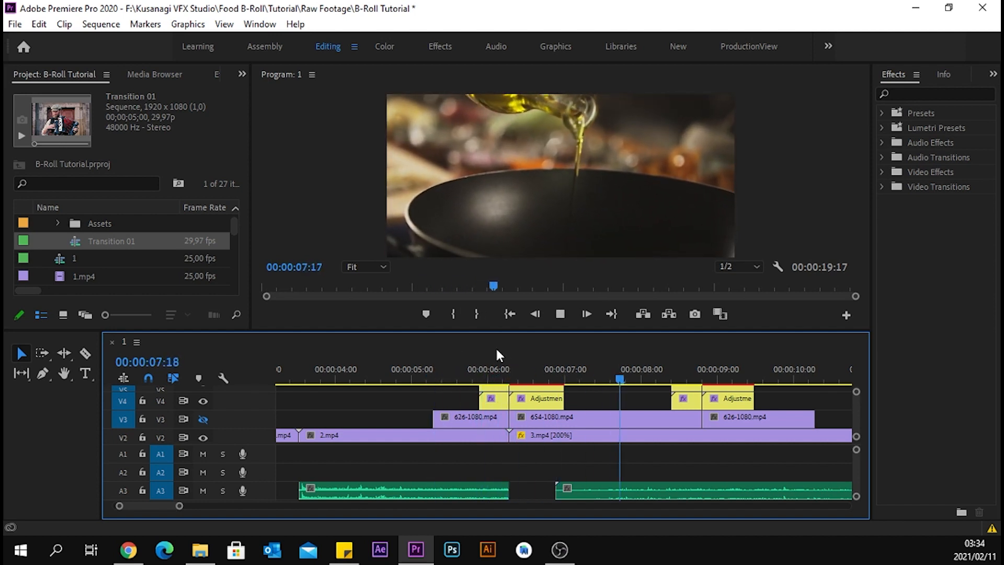
key(space)
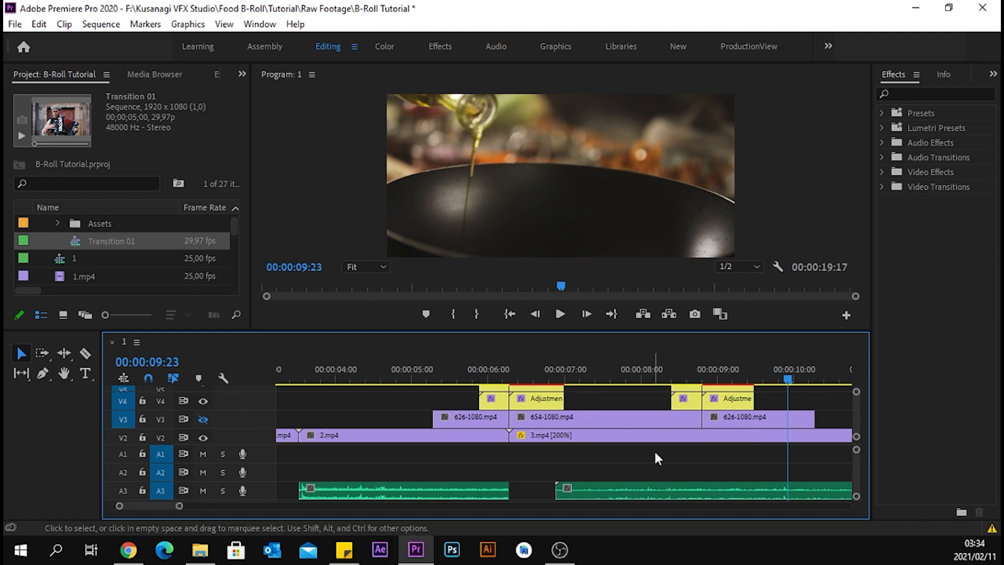
Delete the second set of transition adjustment layers and the 626-1080.mp4 and 654-1080.mp4 placeholder clips on V3.
scroll(857, 415, up, 3)
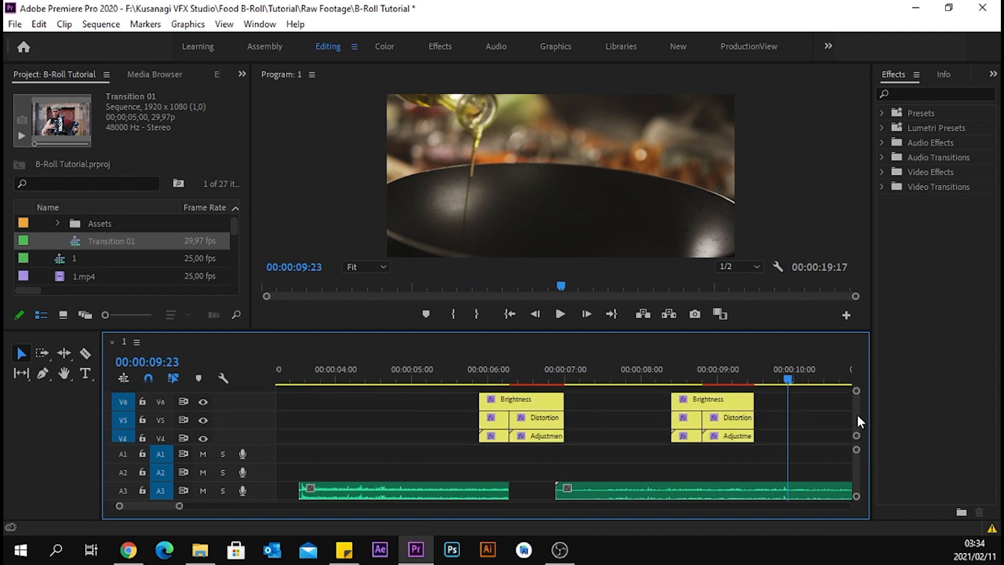
scroll(855, 416, up, 2)
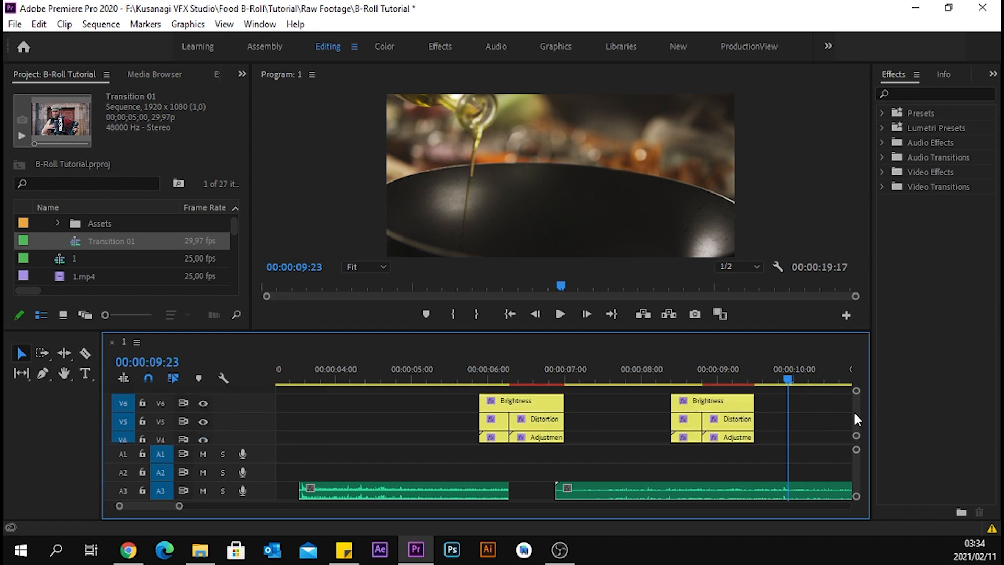
scroll(767, 396, down, 2)
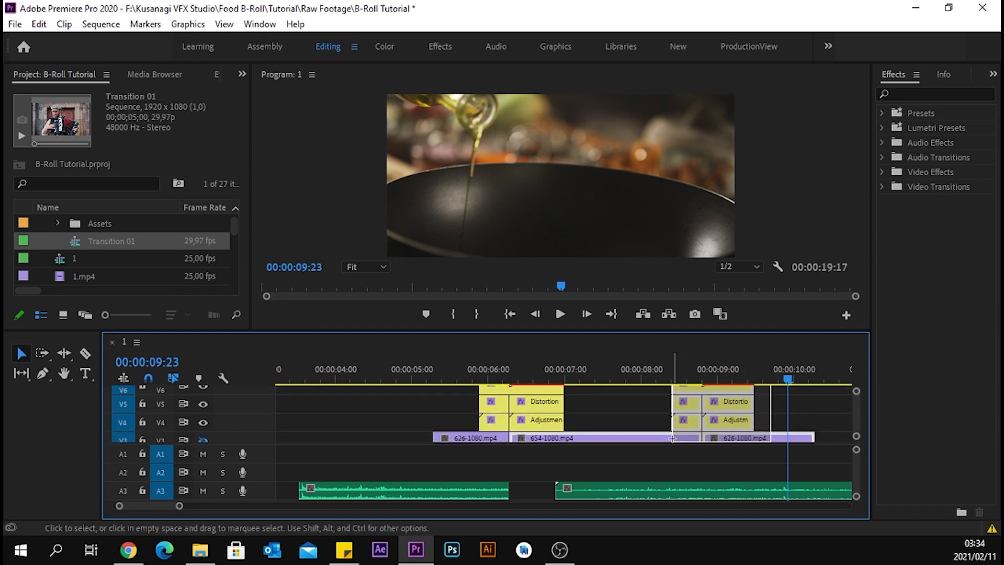
key(Delete)
click(716, 435)
key(Delete)
click(635, 437)
key(Delete)
click(490, 436)
key(Delete)
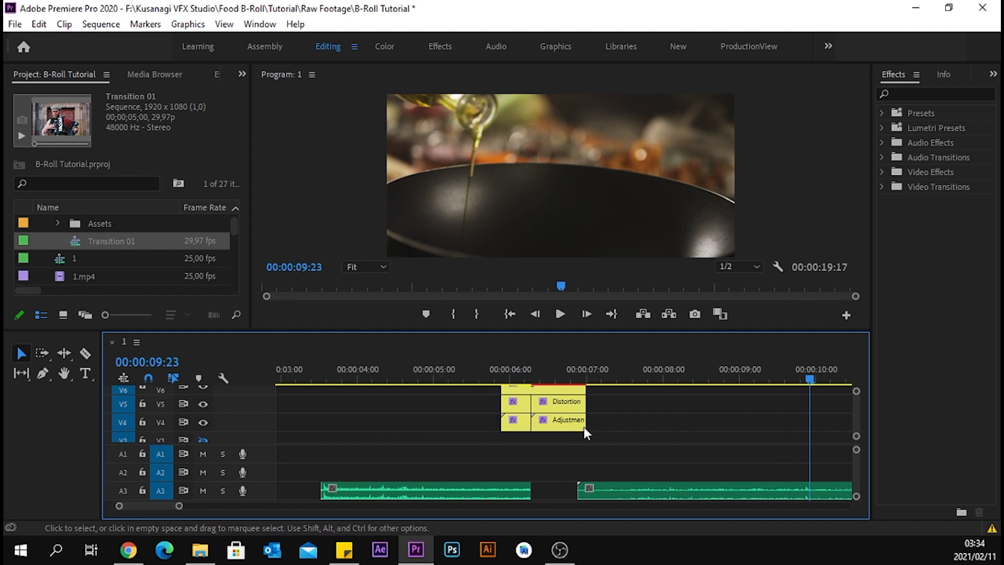
Try moving the remaining transition layers together with 2.mp4 and 3.mp4 down one track, and undo the move.
drag(856, 420, 856, 419)
drag(614, 391, 480, 450)
scroll(698, 444, down, 1)
drag(857, 406, 851, 404)
drag(547, 410, 548, 427)
scroll(610, 438, down, 1)
scroll(609, 427, up, 1)
drag(859, 420, 859, 425)
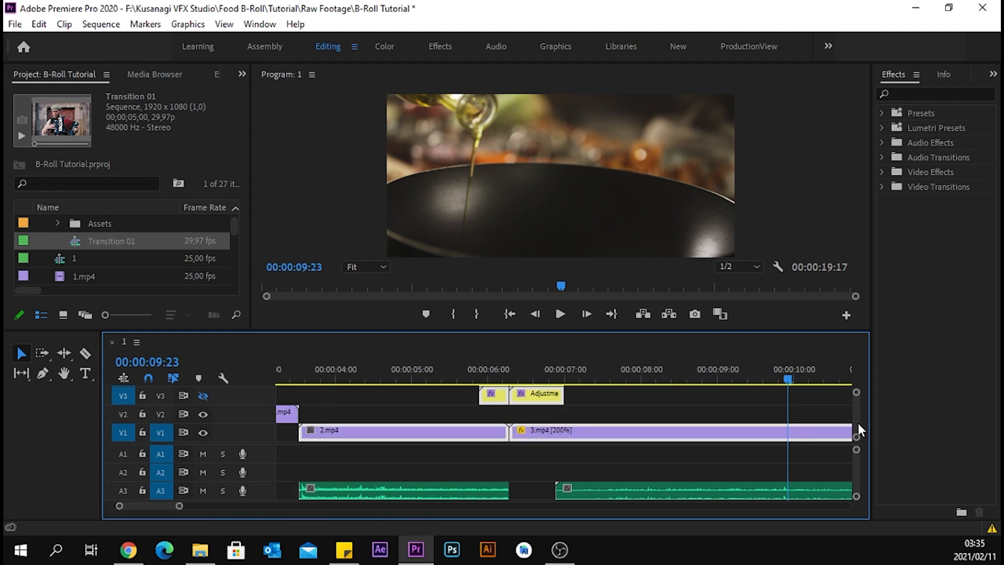
key(ctrl+z)
Move the transition adjustment layers over the cut between 2.mp4 and 3.mp4 down one track, onto V3 to V5.
scroll(531, 418, up, 2)
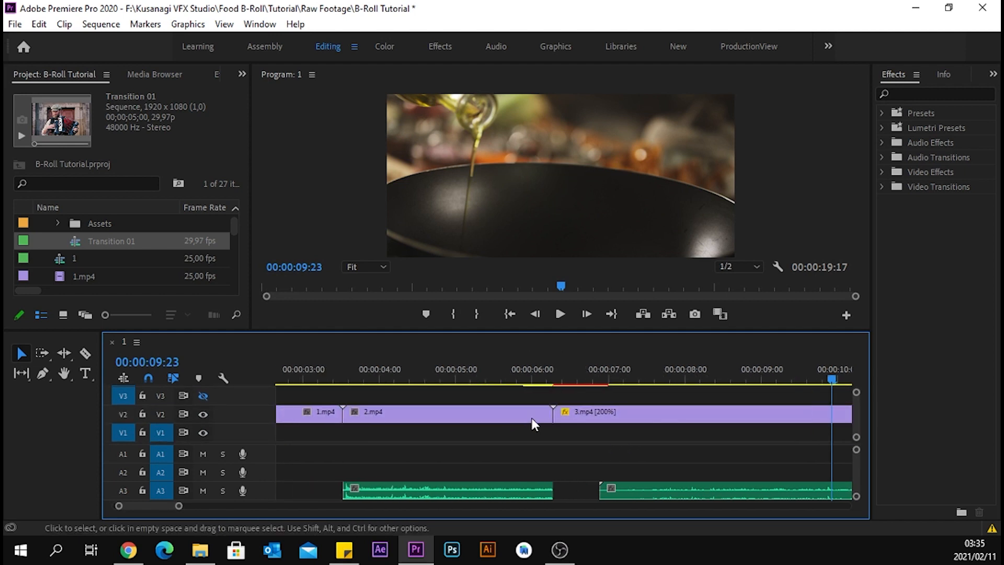
drag(856, 392, 856, 388)
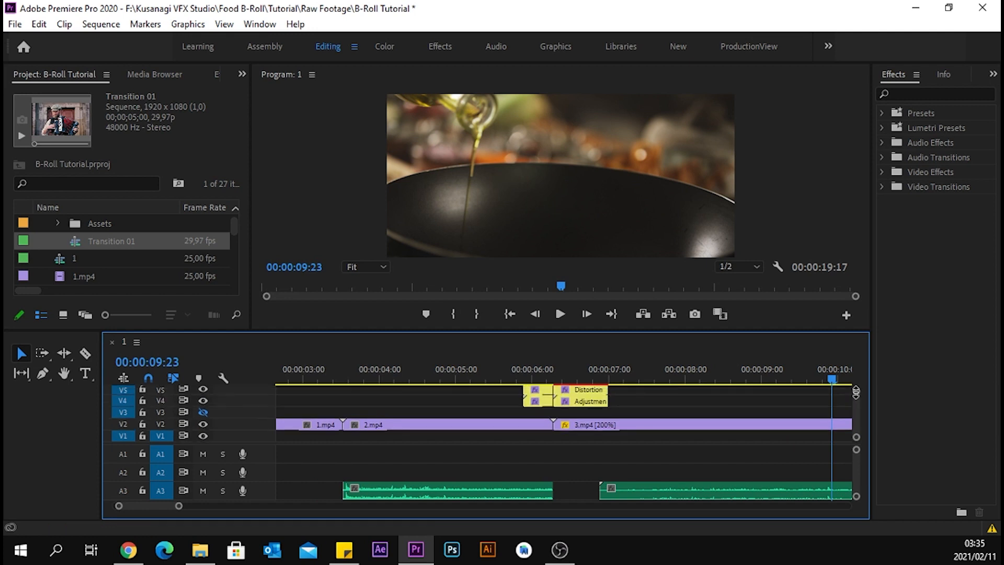
drag(856, 392, 855, 410)
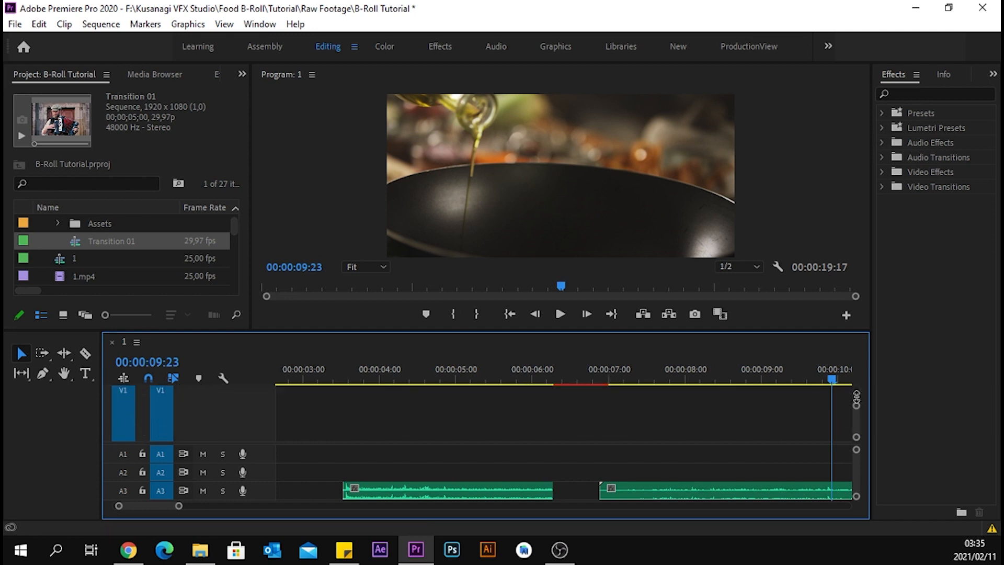
scroll(744, 419, up, 2)
scroll(744, 422, down, 1)
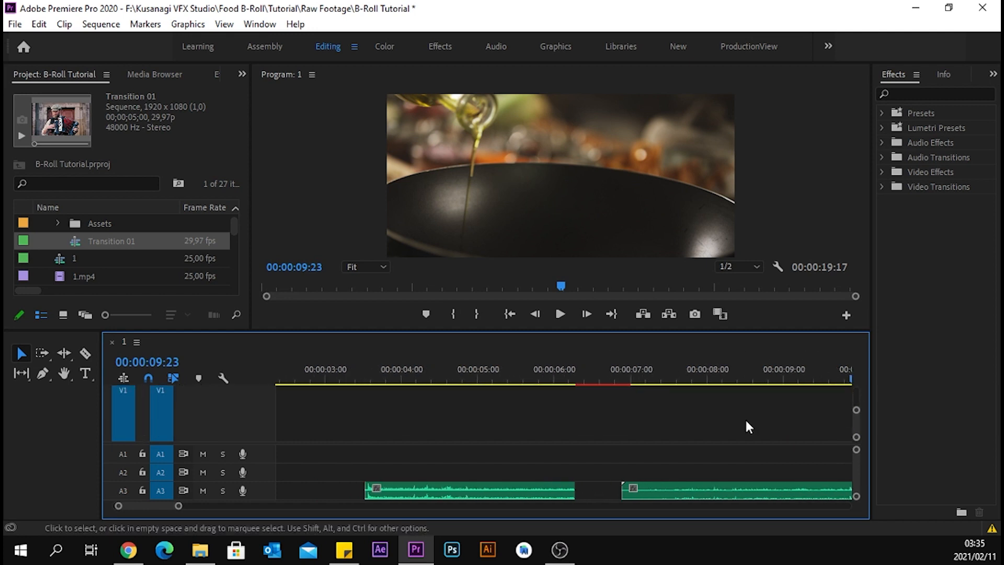
drag(858, 425, 855, 384)
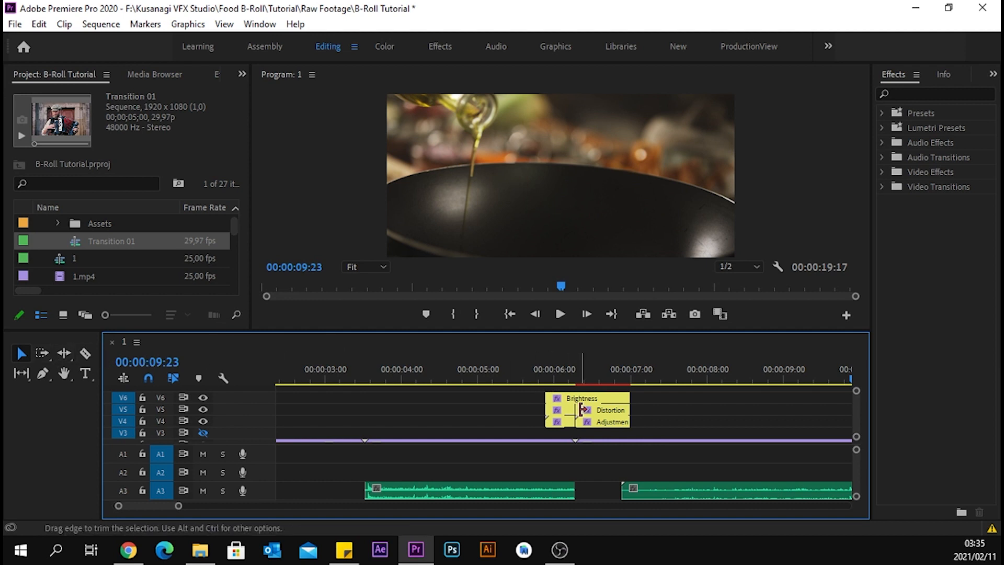
click(23, 356)
drag(694, 390, 499, 432)
scroll(631, 433, down, 1)
scroll(647, 427, down, 1)
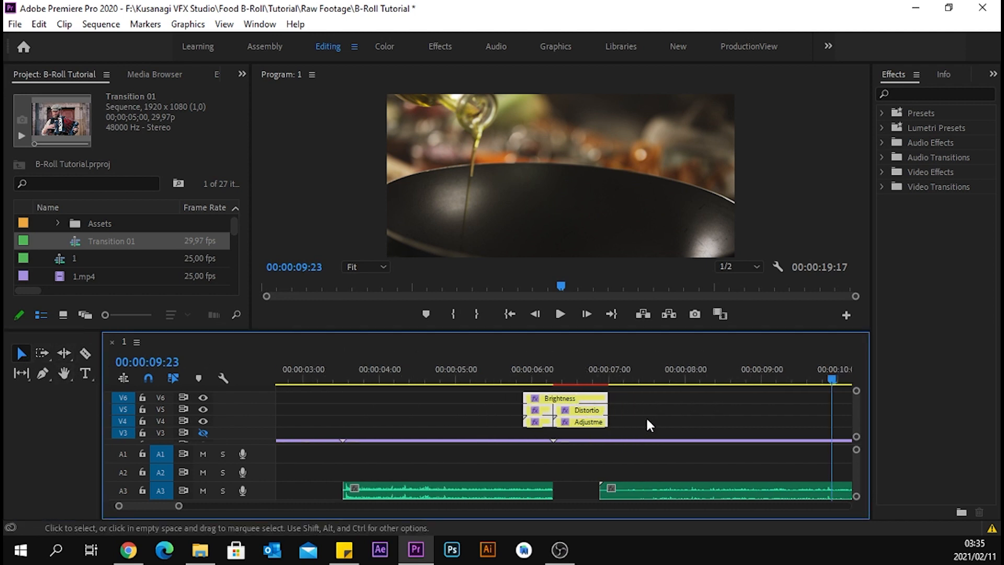
scroll(647, 424, up, 2)
mouse_move(856, 437)
mouse_down()
mouse_move(856, 426)
mouse_move(857, 436)
mouse_up()
drag(603, 398, 605, 402)
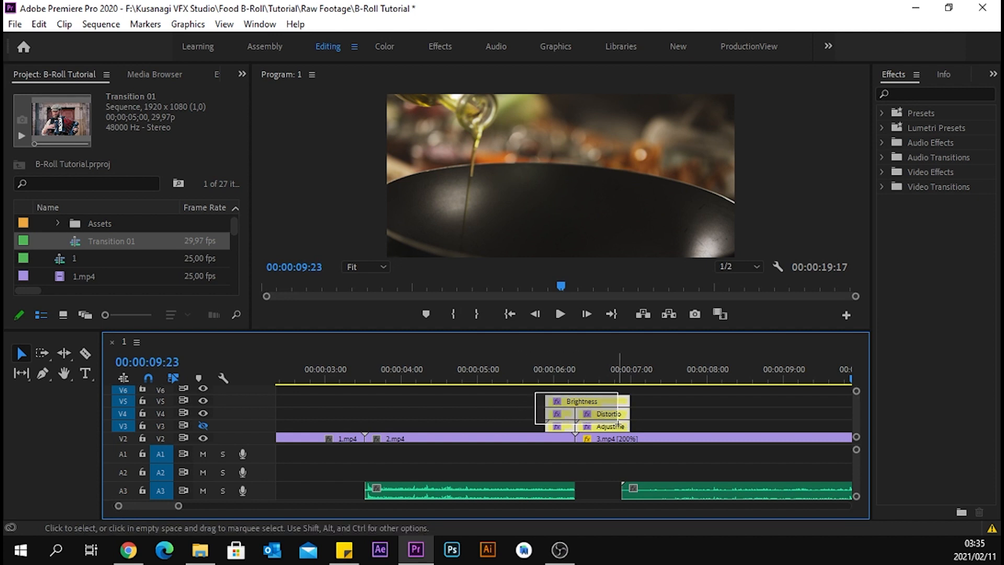
Enable Scale to Frame Size for the transition adjustment layers and play back the cut between 2.mp4 and 3.mp4.
right_click(622, 424)
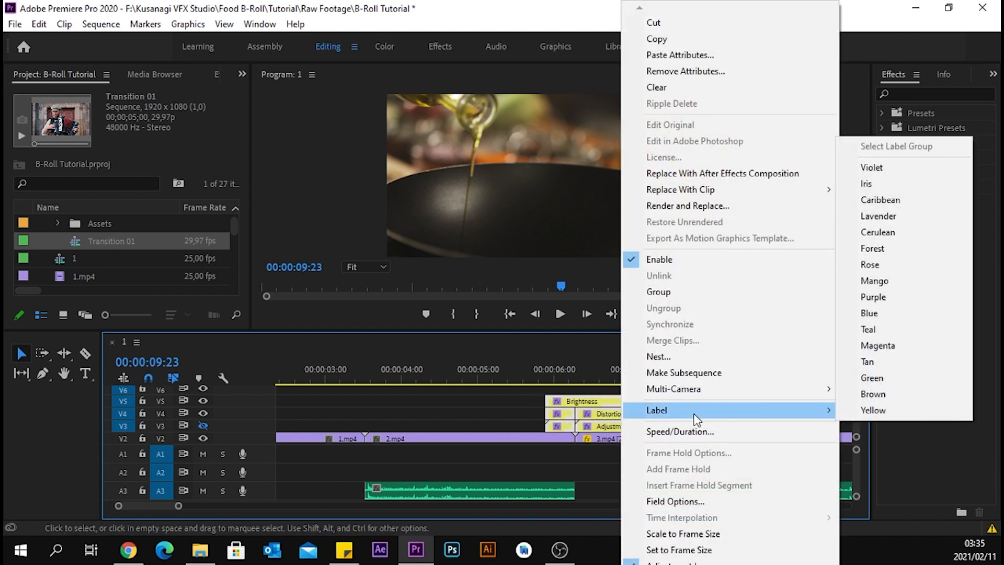
click(719, 534)
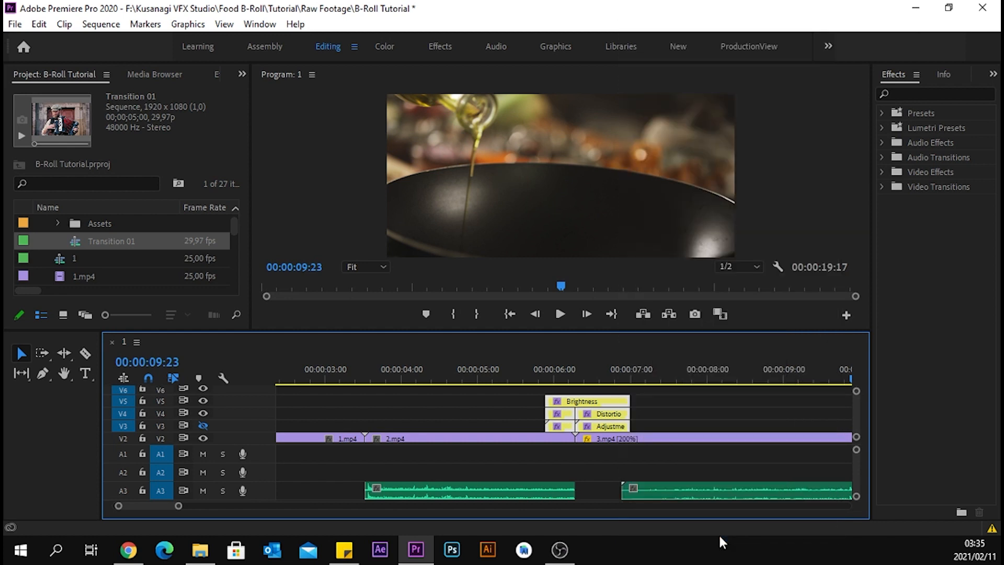
click(506, 372)
click(529, 372)
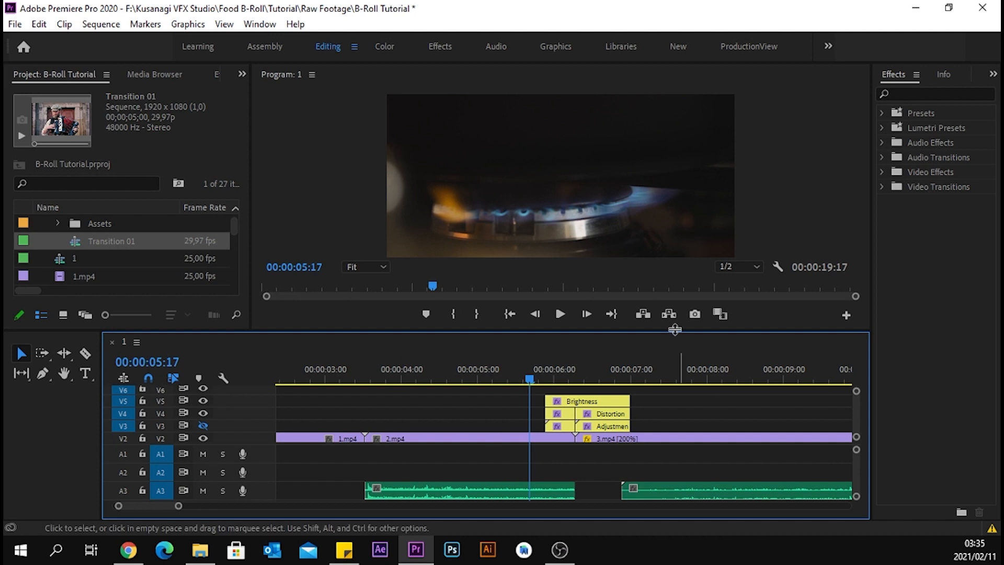
key(space)
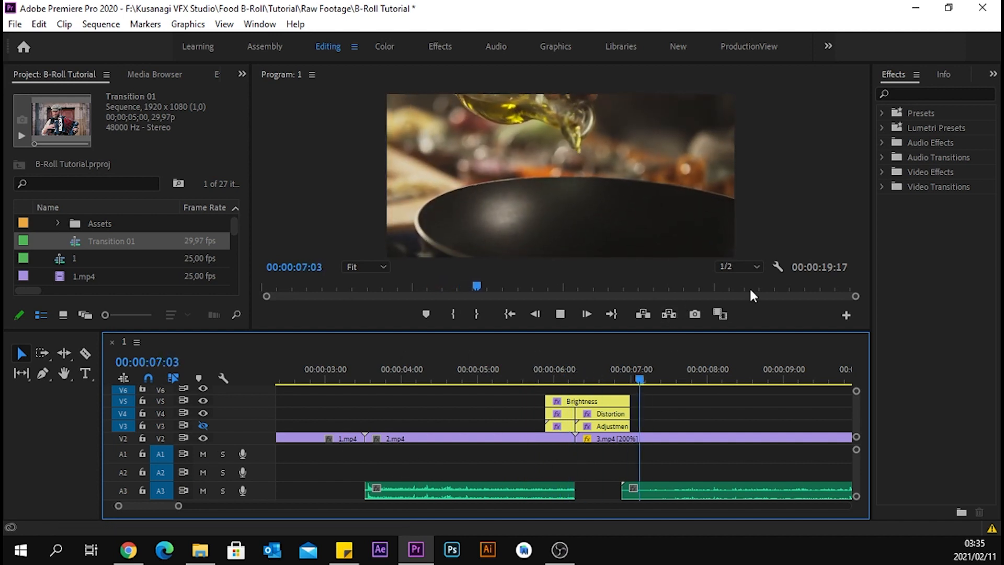
click(753, 377)
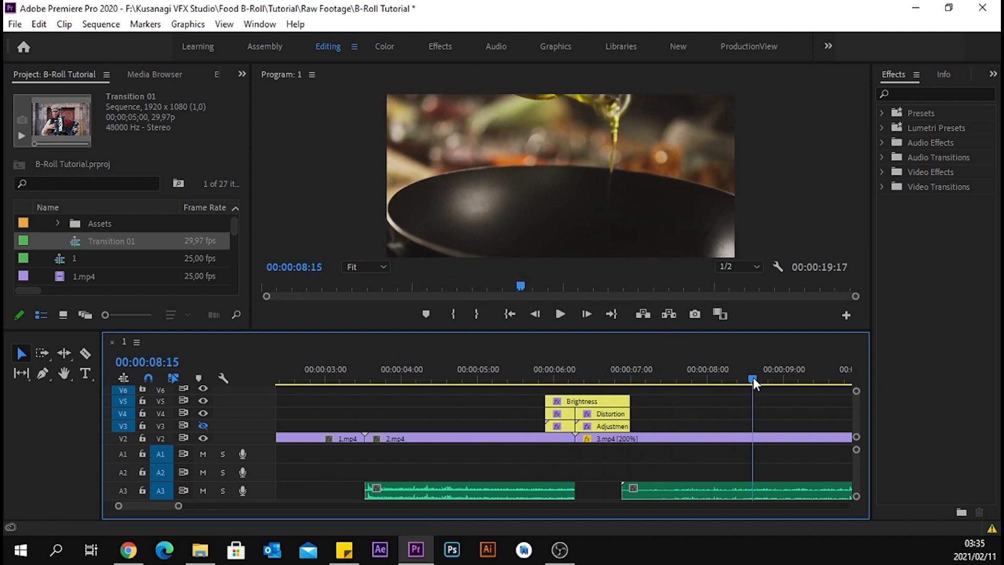
click(506, 369)
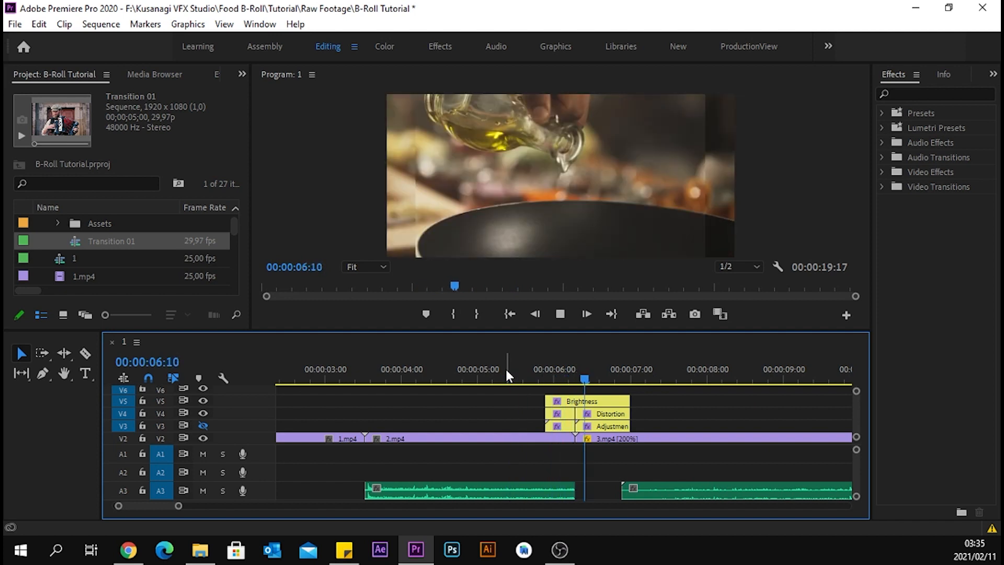
key(space)
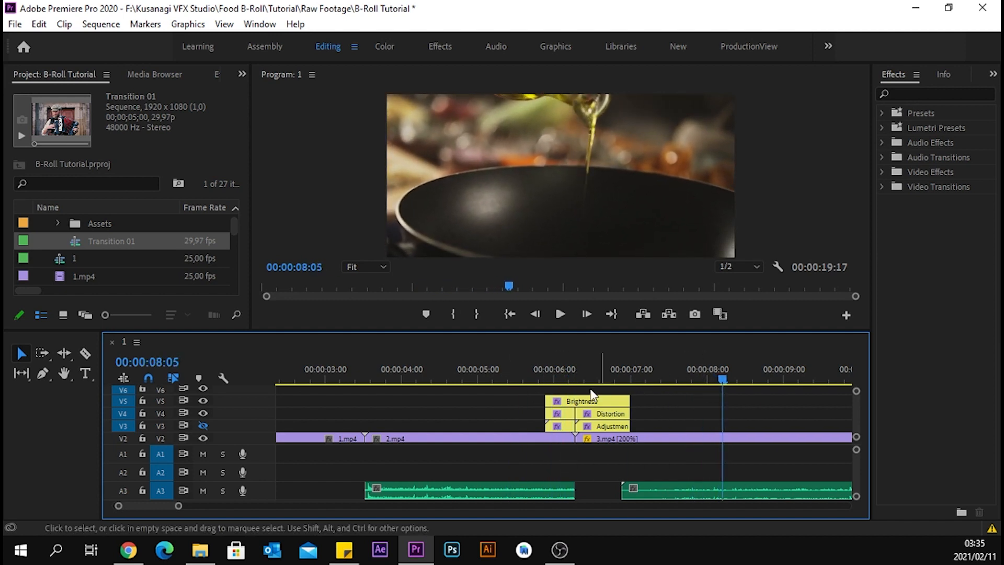
Apply Set to Frame Size to the transition adjustment layers and play back the transition from 2.mp4 into 3.mp4.
drag(517, 387, 621, 428)
right_click(621, 427)
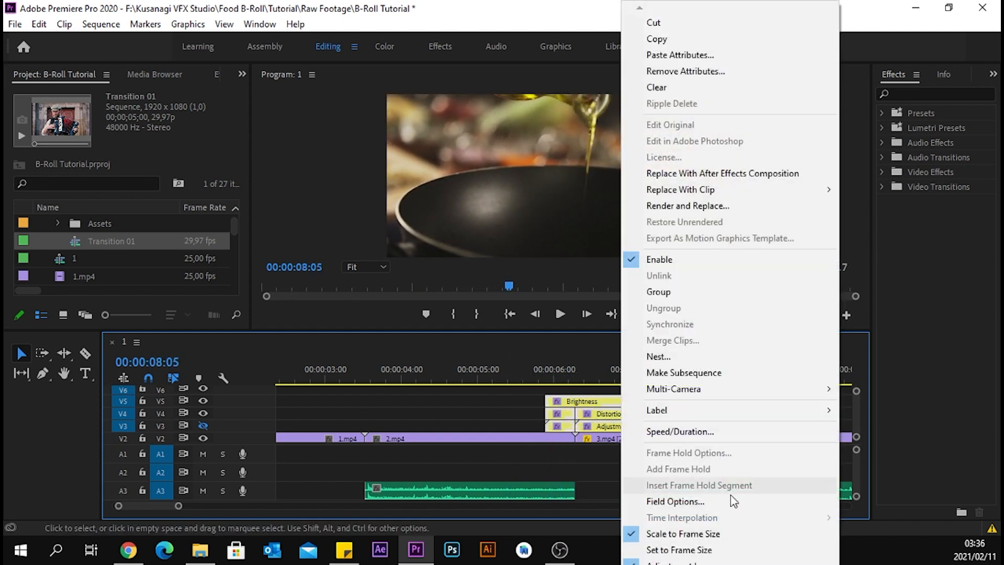
click(737, 550)
drag(726, 384, 519, 384)
key(space)
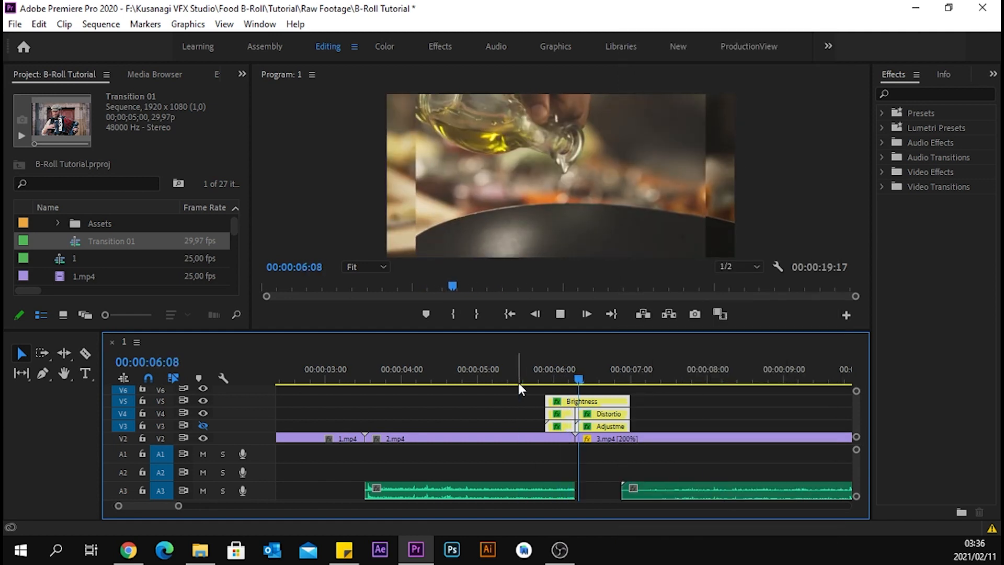
key(space)
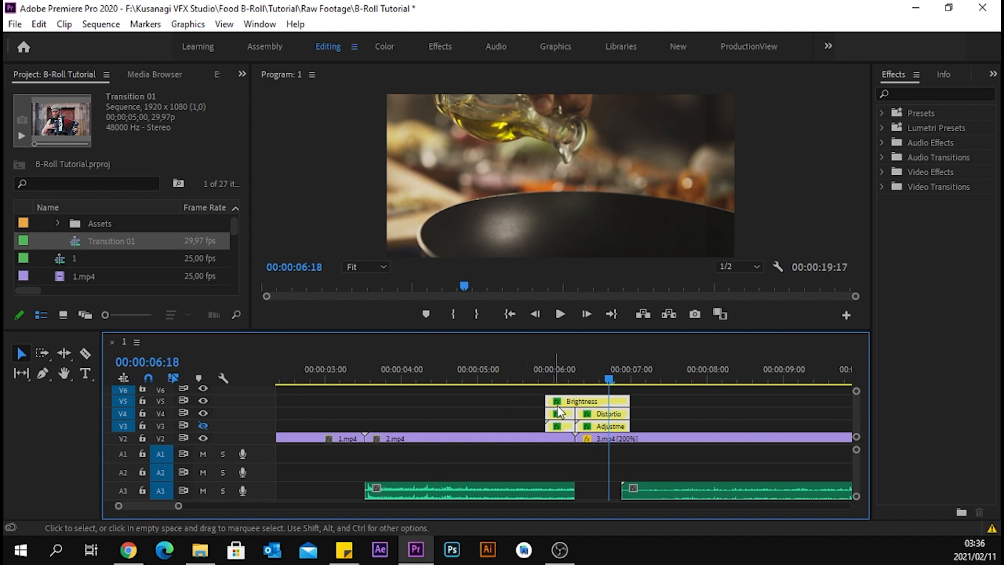
drag(529, 389, 623, 426)
right_click(623, 427)
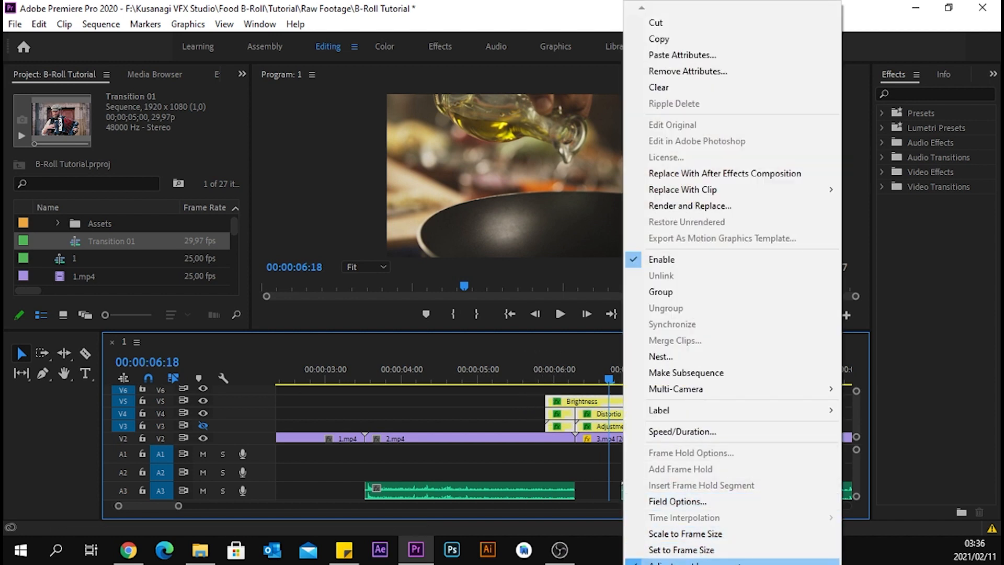
click(738, 549)
drag(608, 388, 636, 381)
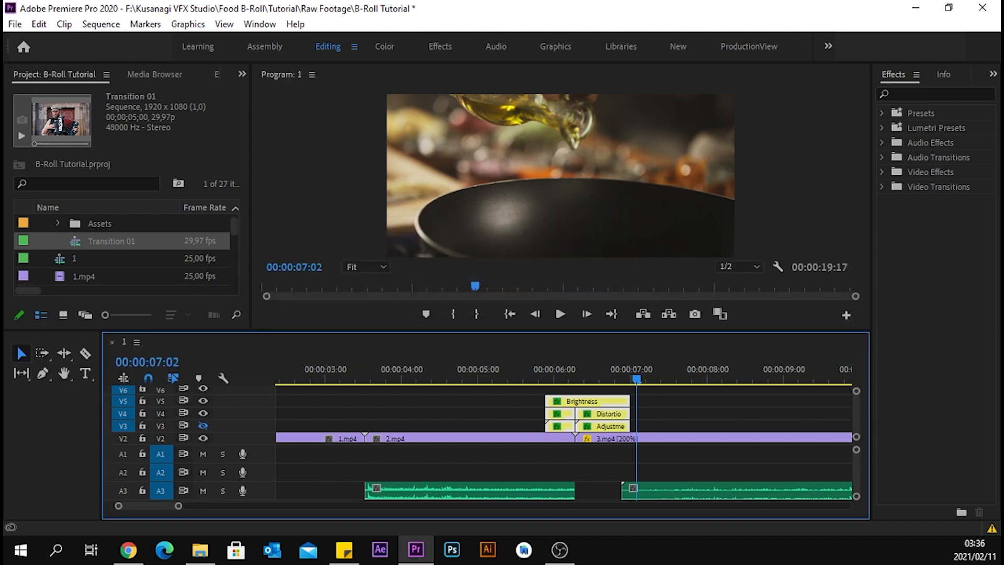
Import Swoosh_01.wav from File Explorer onto A1, starting where the transition between 2.mp4 and 3.mp4 begins.
key(alt+Tab)
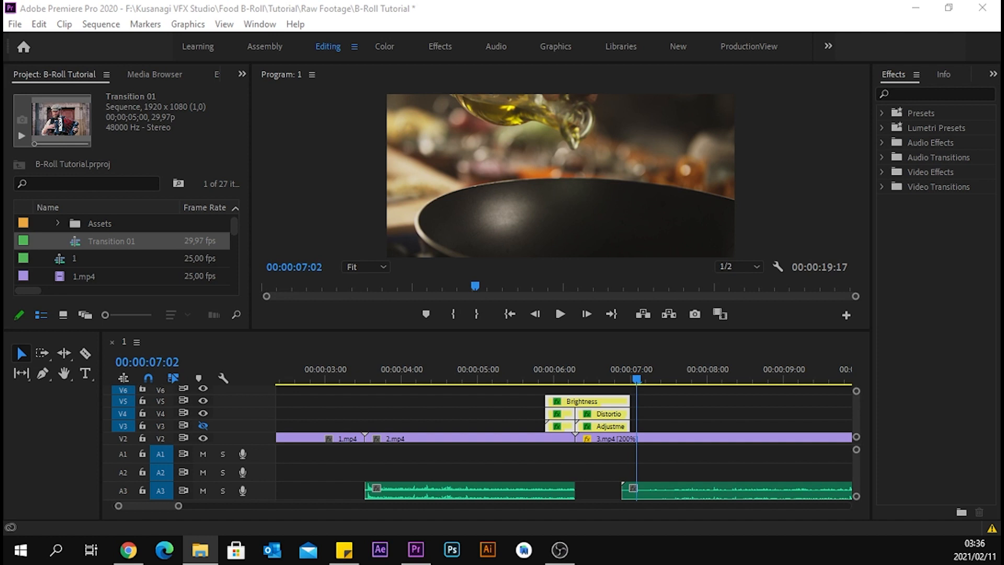
click(853, 436)
drag(854, 436, 855, 435)
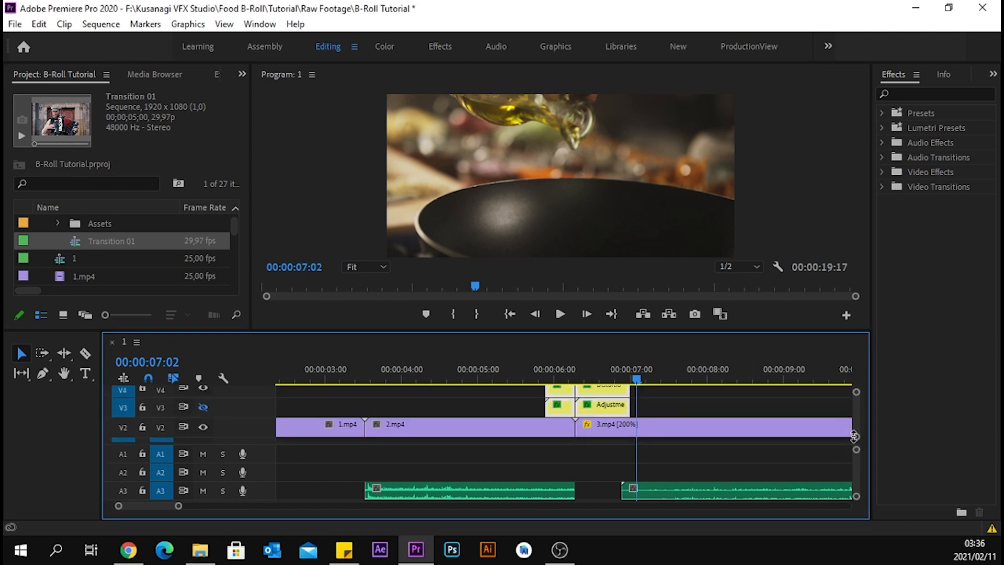
scroll(693, 418, down, 1)
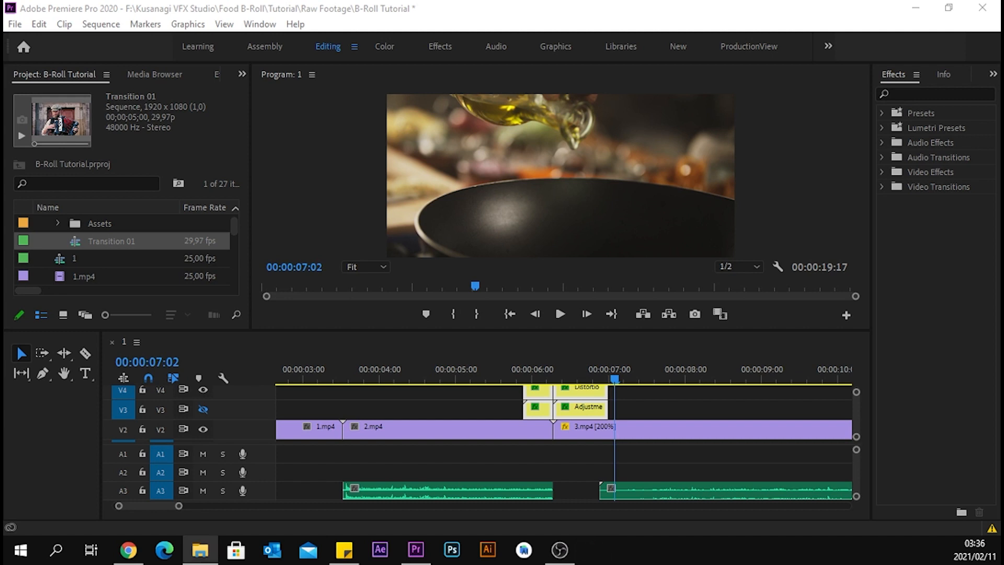
drag(87, 321, 524, 458)
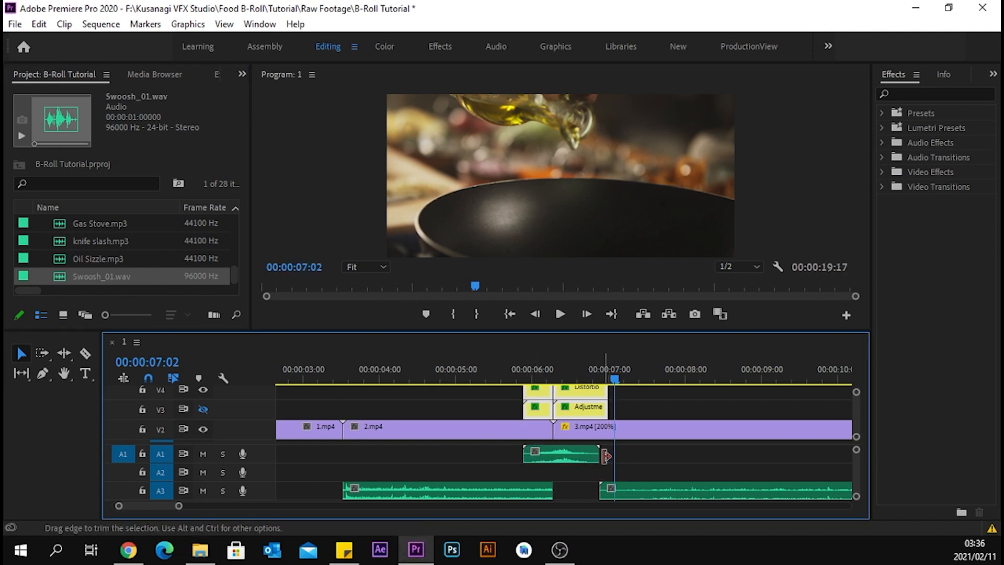
drag(599, 455, 619, 446)
Play back the transition from 2.mp4 into 3.mp4 with its swoosh sound and select the swoosh clip on A1.
drag(614, 380, 499, 383)
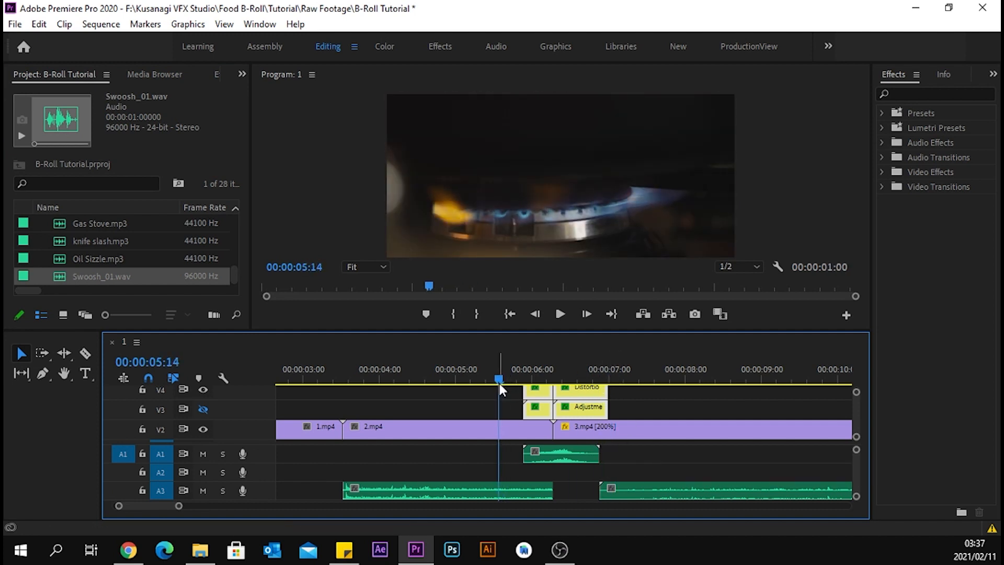
key(space)
key(space)
mouse_move(563, 454)
mouse_down()
mouse_move(565, 467)
mouse_move(568, 459)
mouse_up()
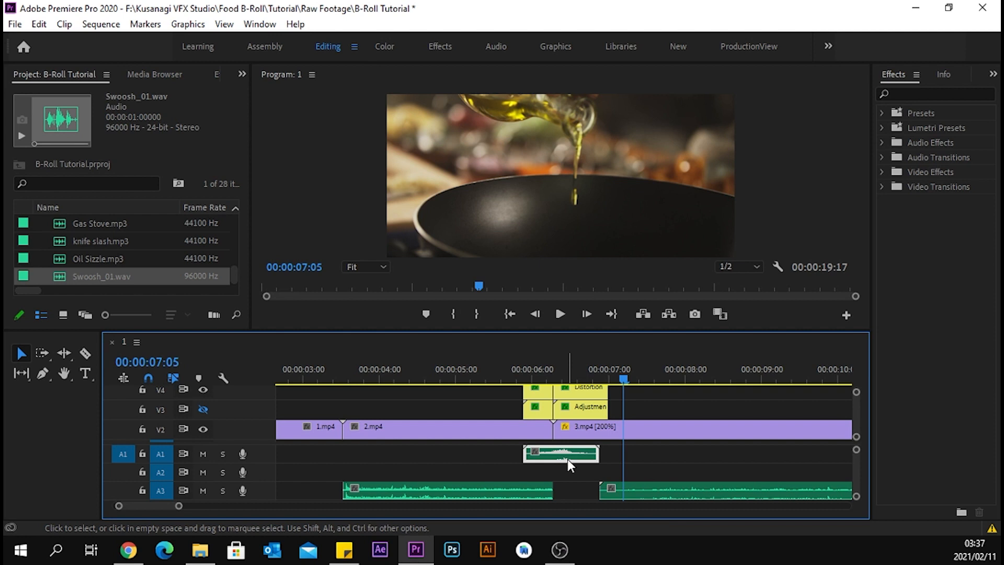
Play back the sequence from 1.mp4 into 6.mp4 and return the playhead to the cut between 3.mp4 and 4.mp4.
drag(623, 378, 314, 397)
key(space)
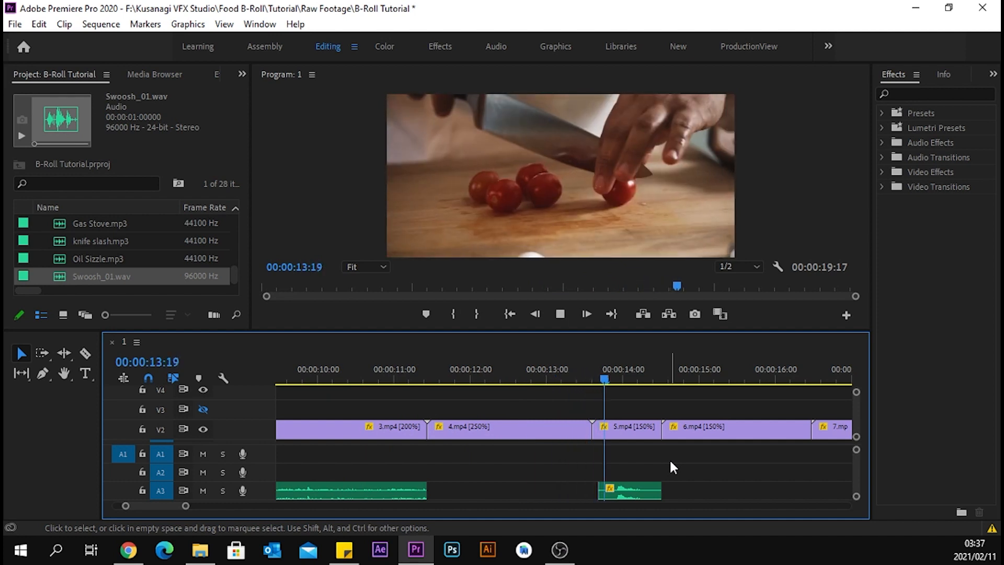
key(space)
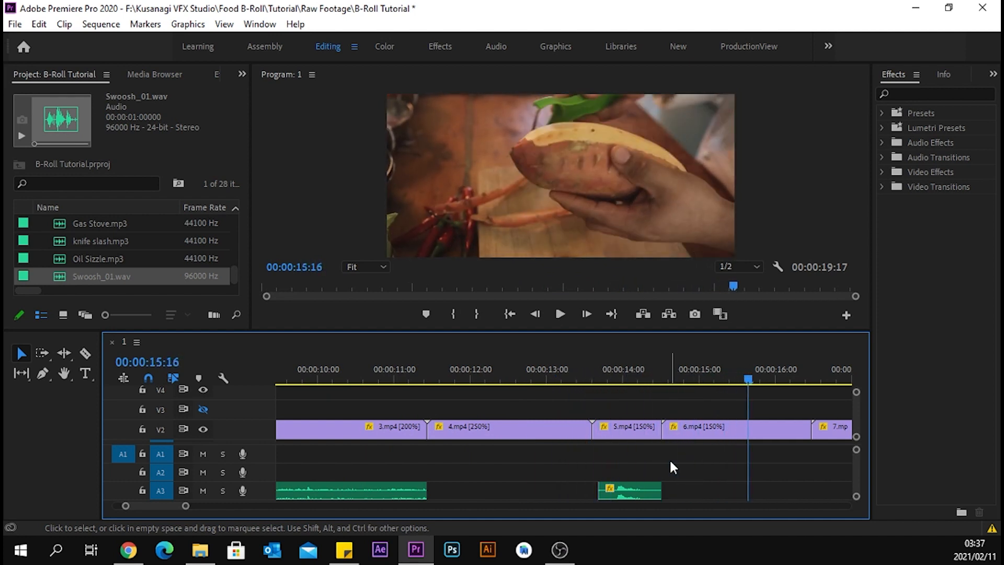
drag(748, 379, 427, 399)
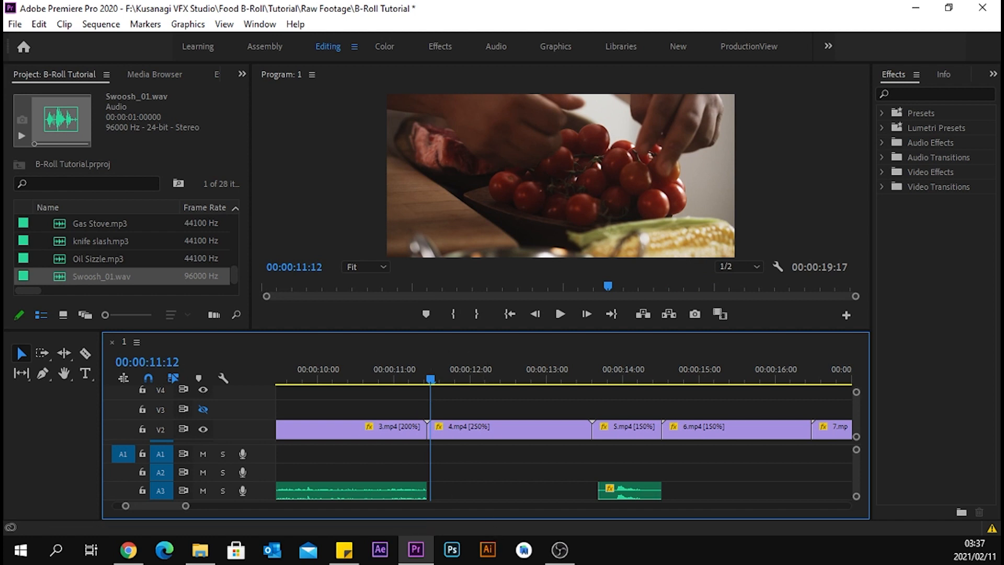
Import the entire mixkit-133 project from File Explorer, creating a folder for the imported items.
key(alt+Tab)
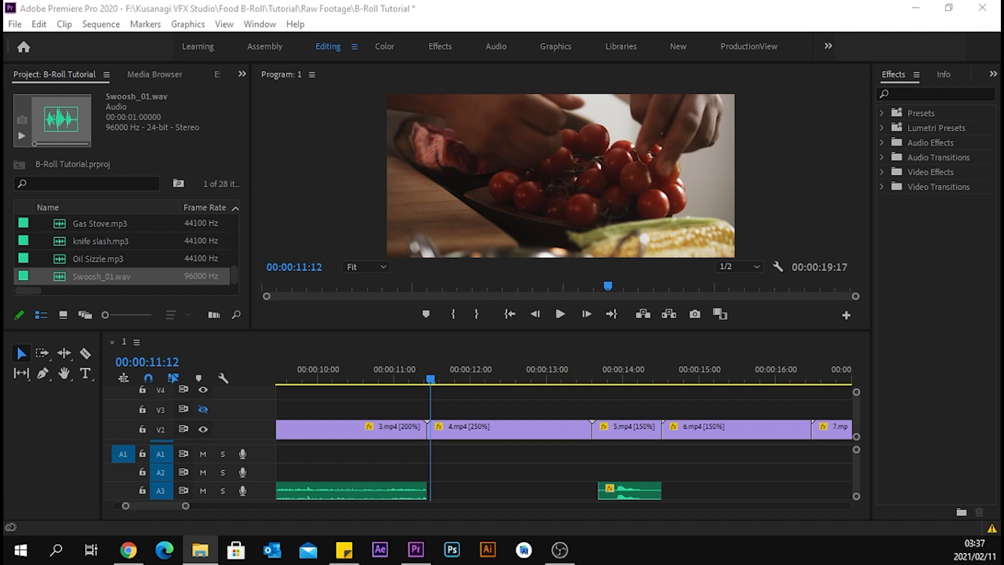
drag(433, 378, 655, 387)
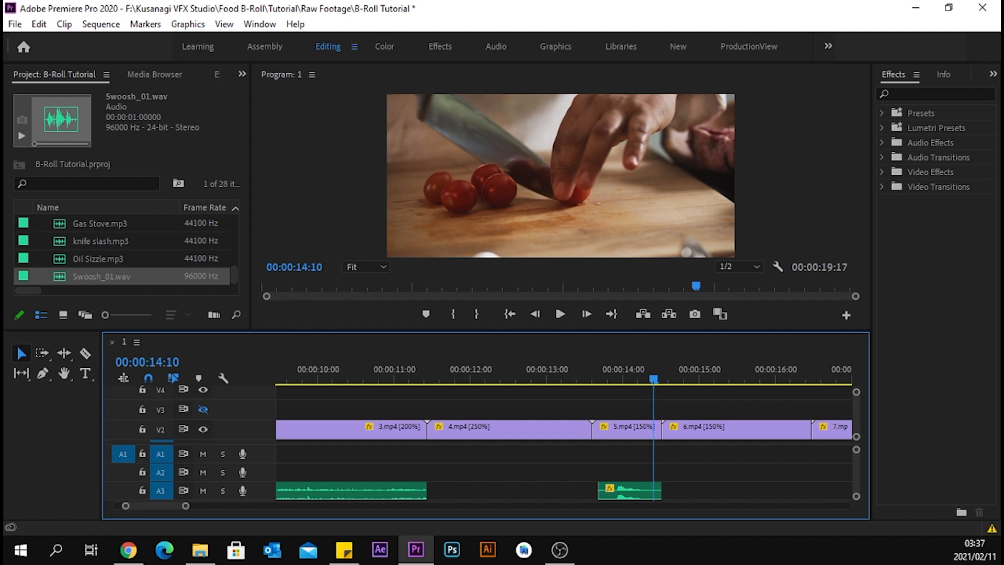
key(alt+Tab)
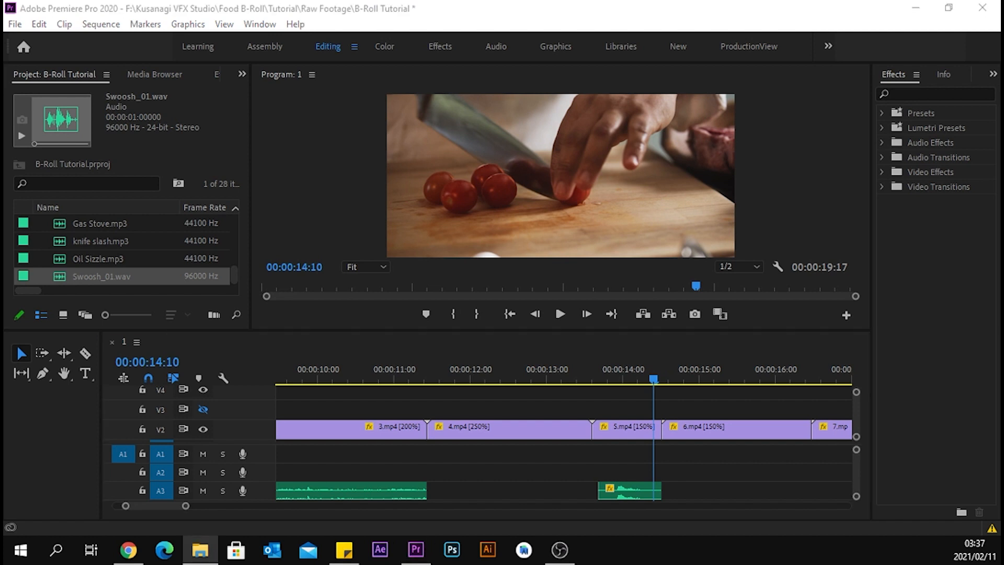
drag(5, 162, 140, 259)
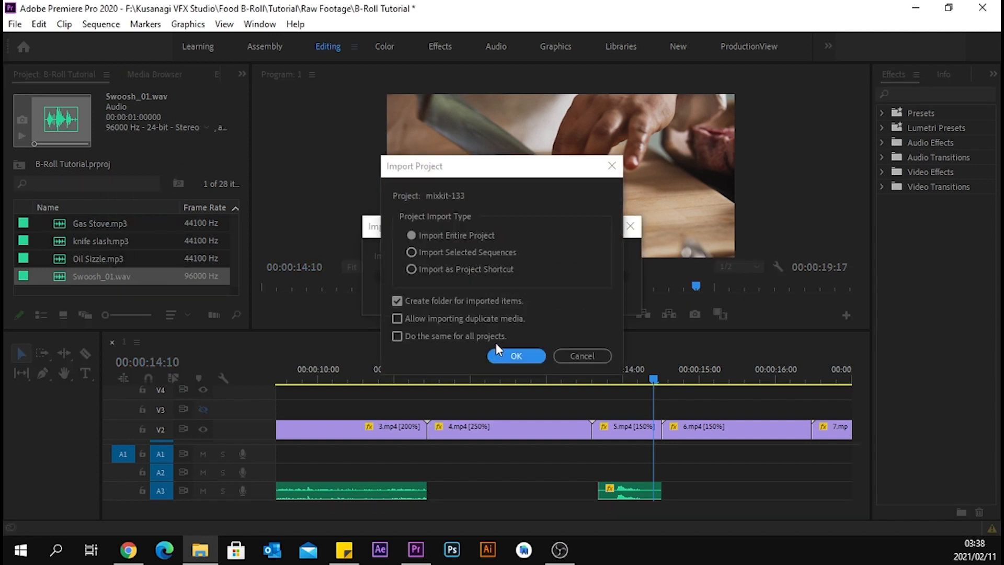
click(503, 353)
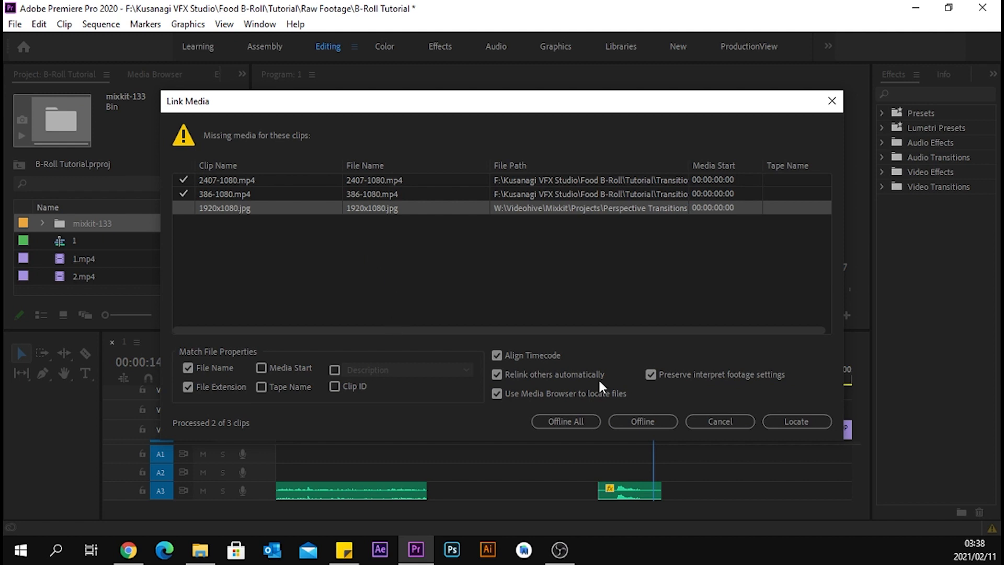
Locate the missing 1920x1080.jpg in the mixkit-sideways-zoom-transition-133 assets folder and relink it.
click(782, 422)
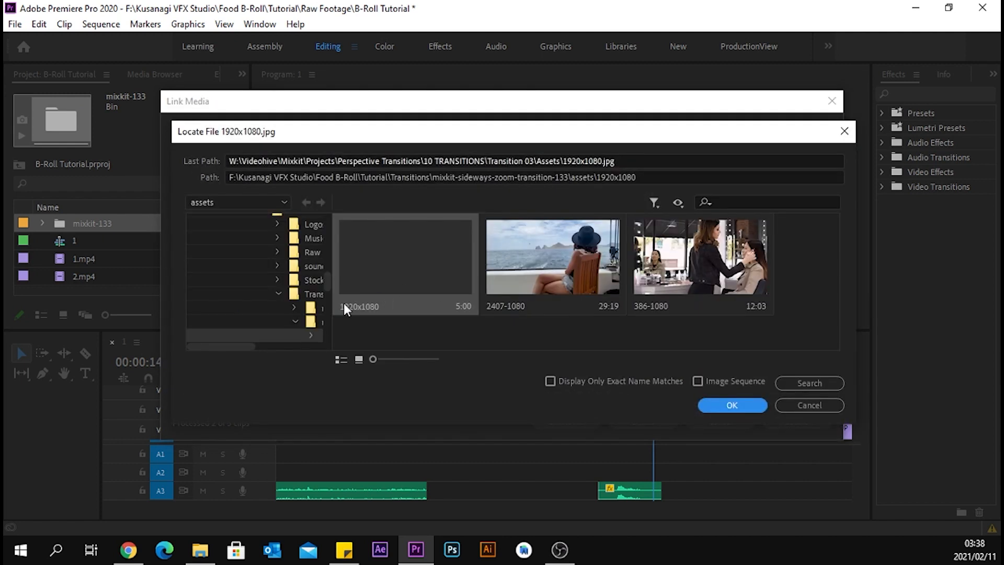
click(316, 297)
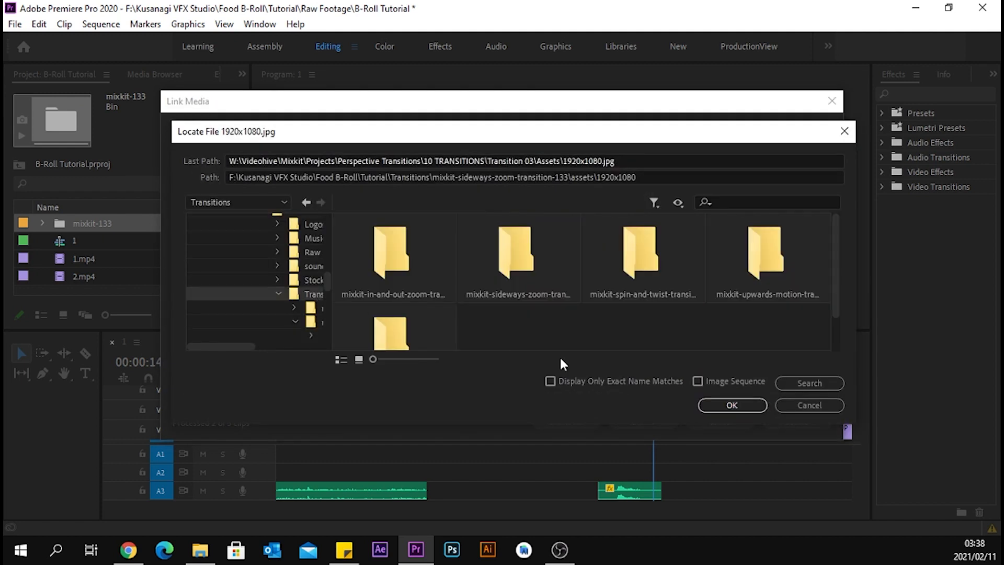
click(808, 383)
click(731, 405)
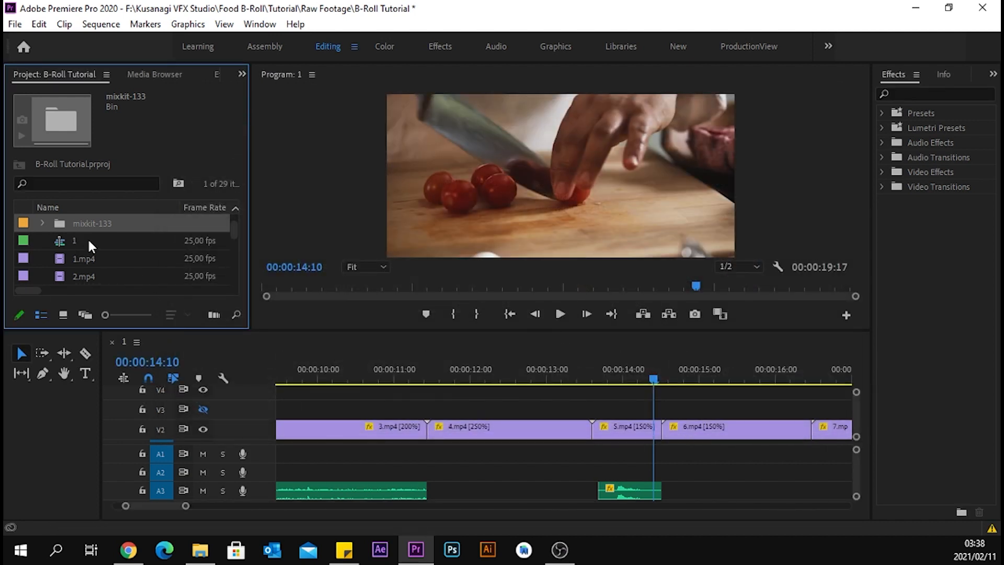
Place the imported transition's Adjustment, Distortion and Brightness layers on V3 to V5 over the cut between 5.mp4 and 6.mp4.
scroll(96, 232, up, 1)
drag(78, 258, 679, 410)
scroll(752, 459, down, 2)
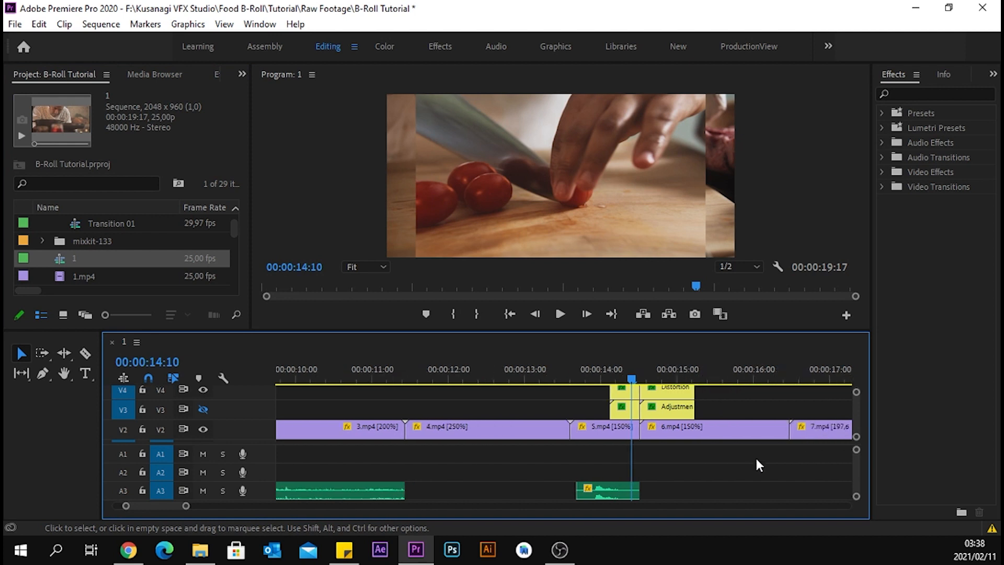
Apply Set to Frame Size to all the transition layers above the cut between 5.mp4 and 6.mp4.
scroll(723, 402, up, 1)
scroll(725, 403, down, 1)
drag(723, 409, 606, 402)
scroll(589, 412, down, 1)
scroll(588, 412, up, 1)
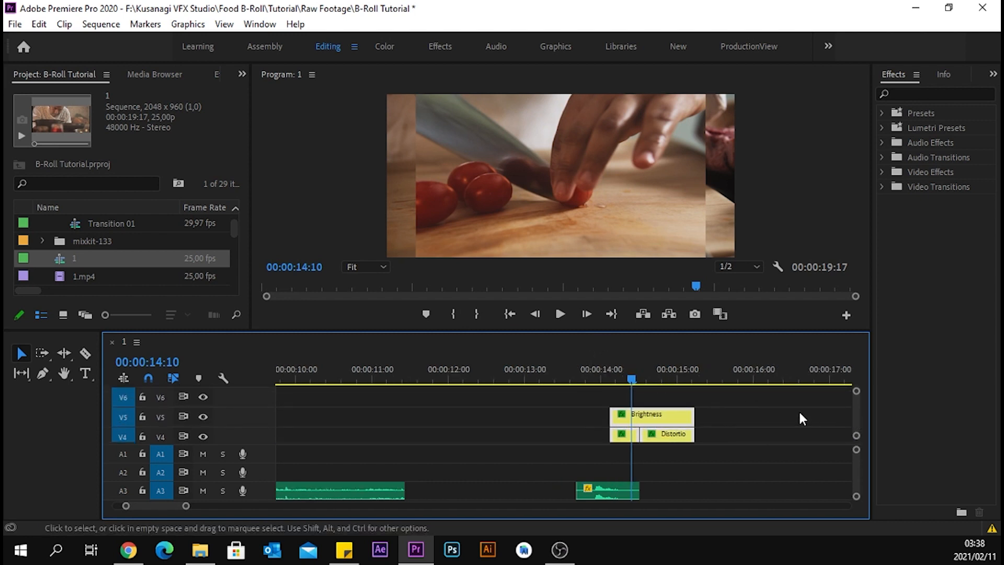
right_click(659, 418)
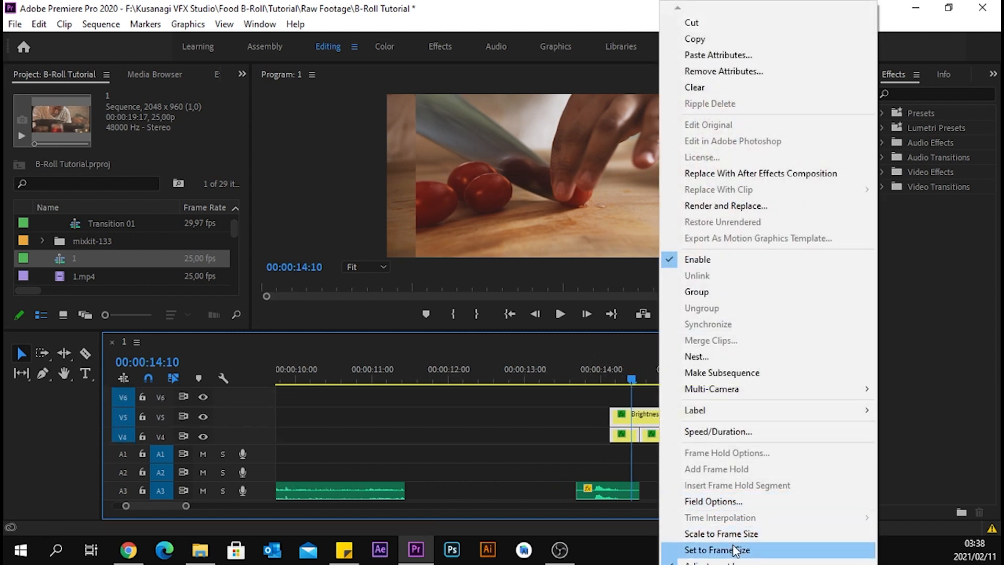
click(735, 550)
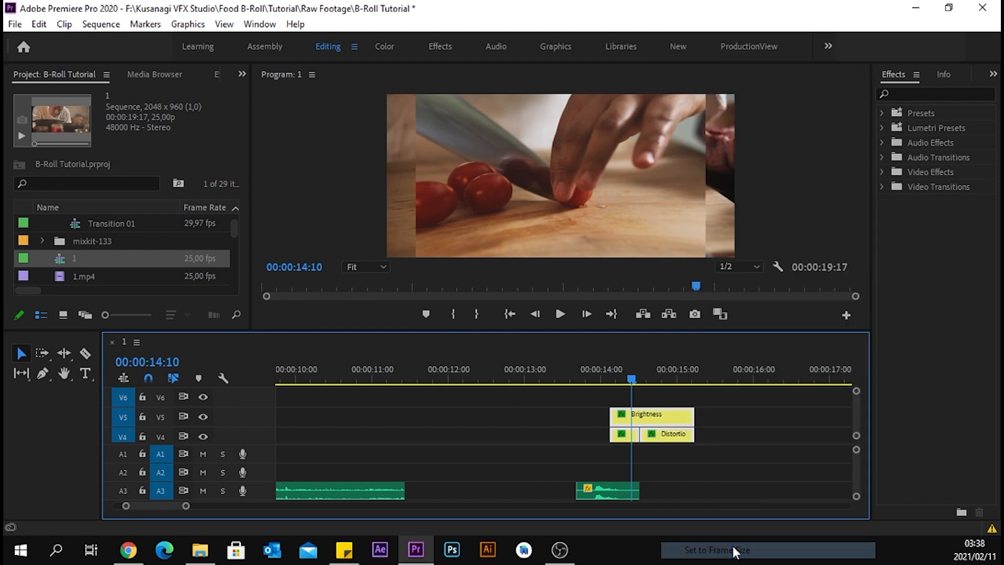
Try moving the two Adjustment layers at the 5.mp4 and 6.mp4 cut from V3 down to V1.
drag(632, 380, 567, 380)
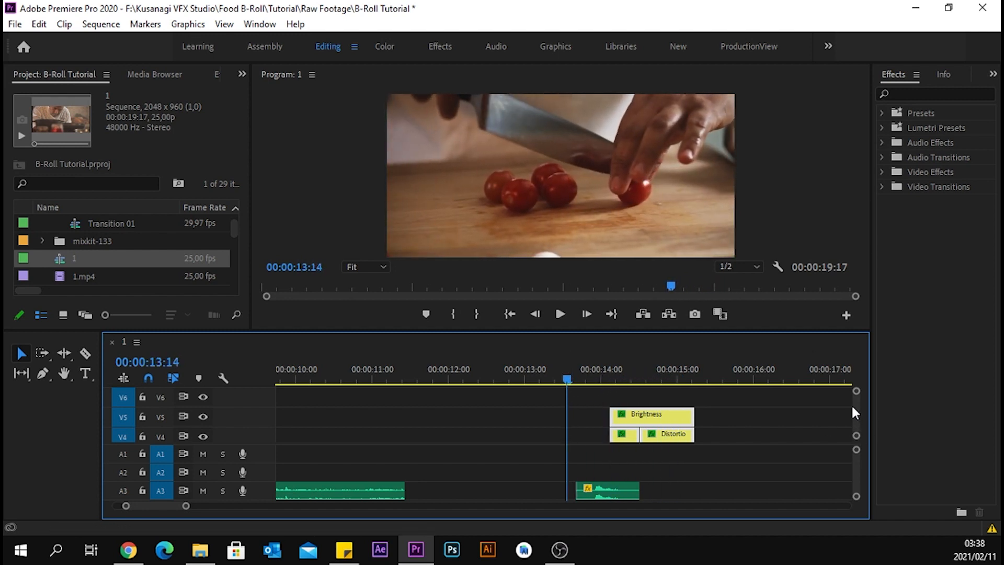
scroll(854, 407, down, 3)
scroll(853, 406, up, 3)
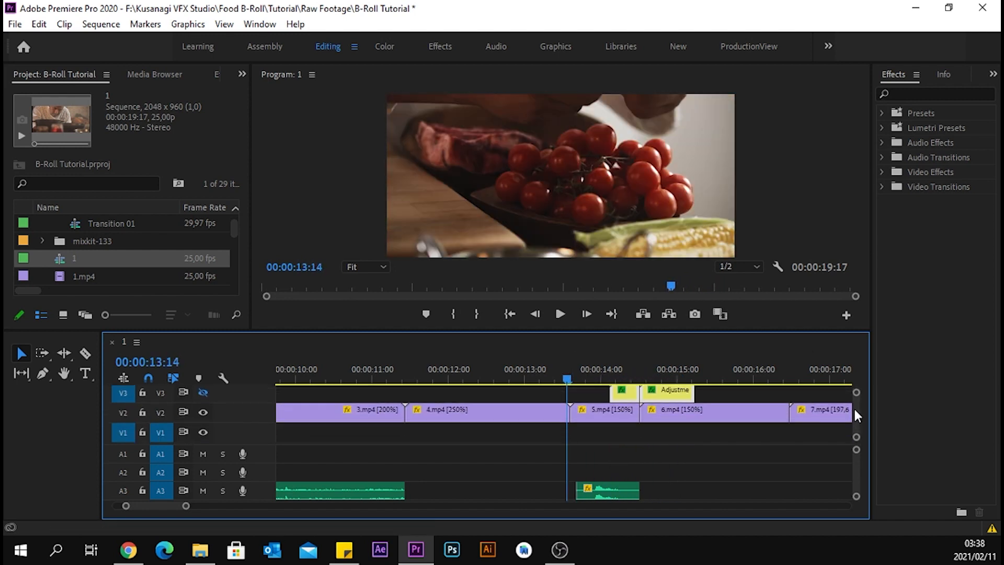
scroll(854, 406, down, 2)
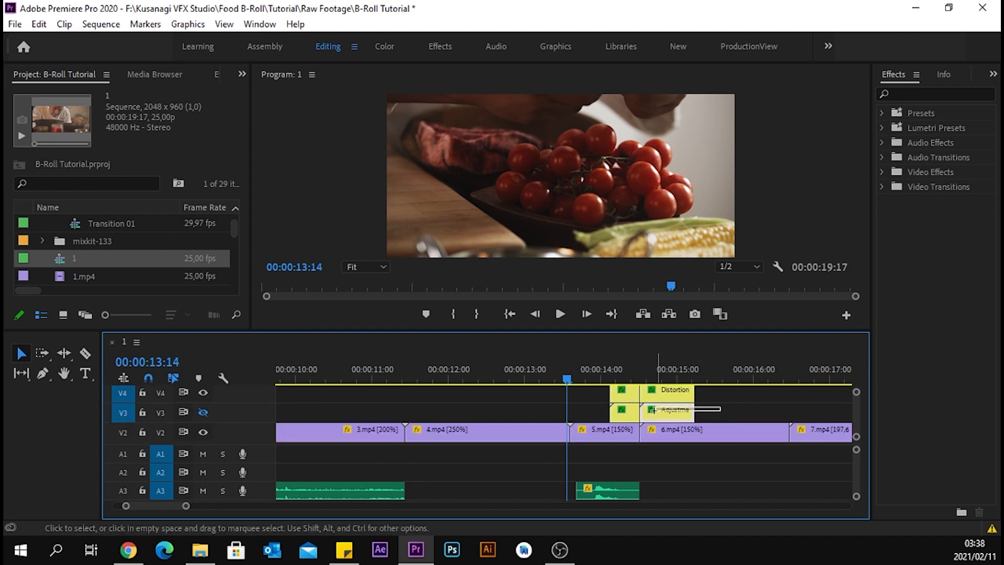
drag(672, 410, 661, 460)
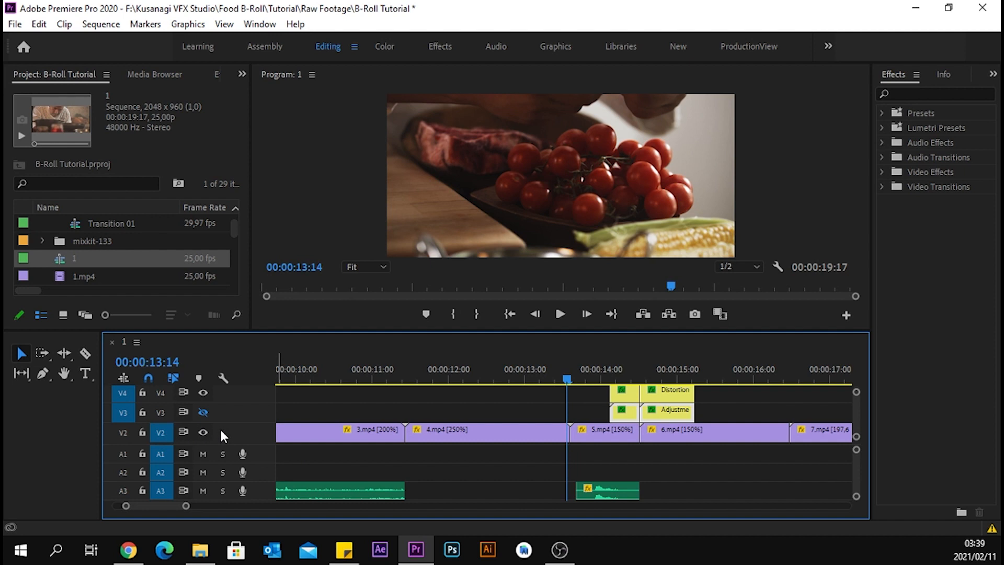
key(Right)
key(Right)
key(Right)
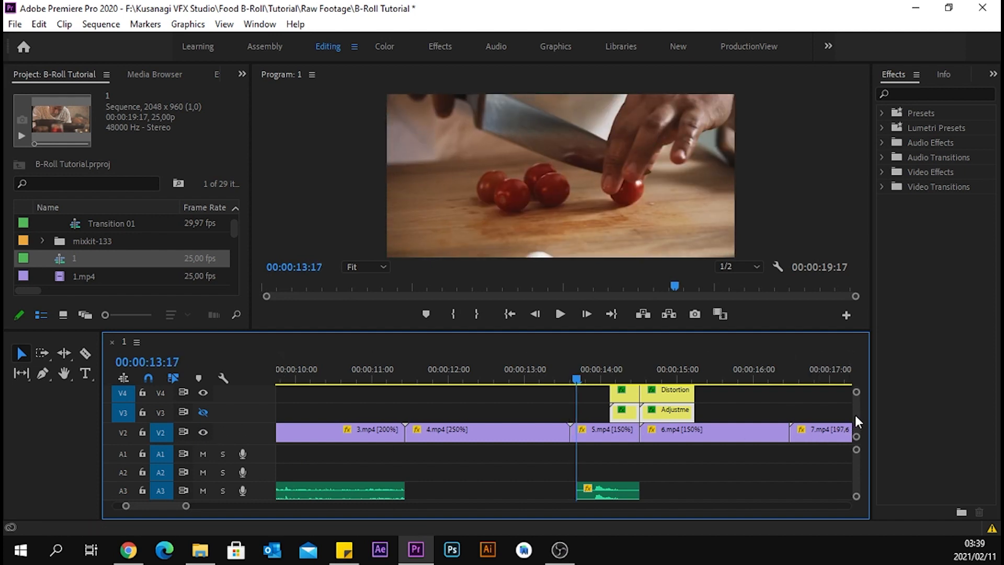
scroll(854, 414, down, 1)
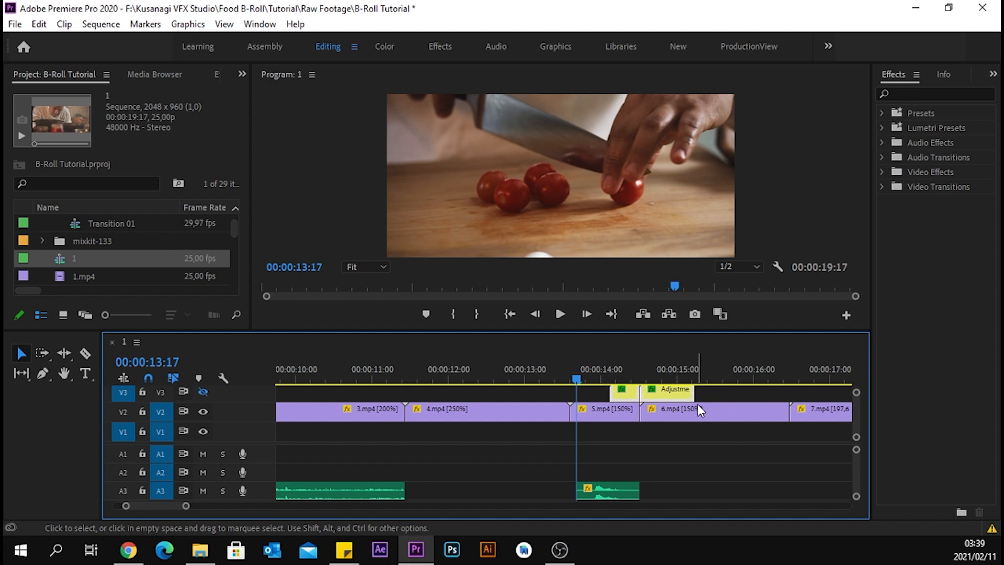
drag(670, 396, 671, 432)
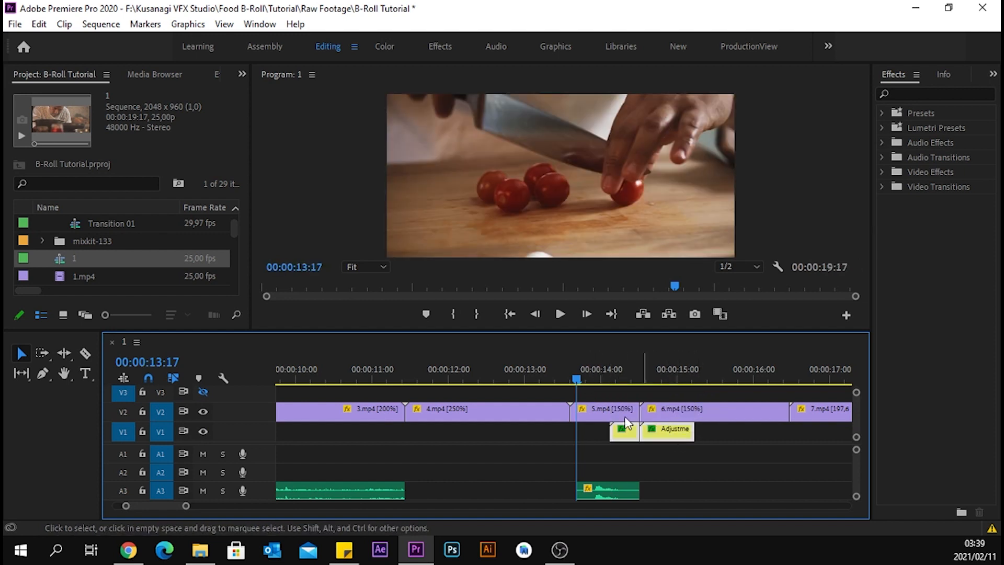
Try moving 5.mp4 and 6.mp4 together from V2 up to V3.
mouse_move(574, 383)
mouse_down()
mouse_move(674, 378)
mouse_move(565, 381)
mouse_up()
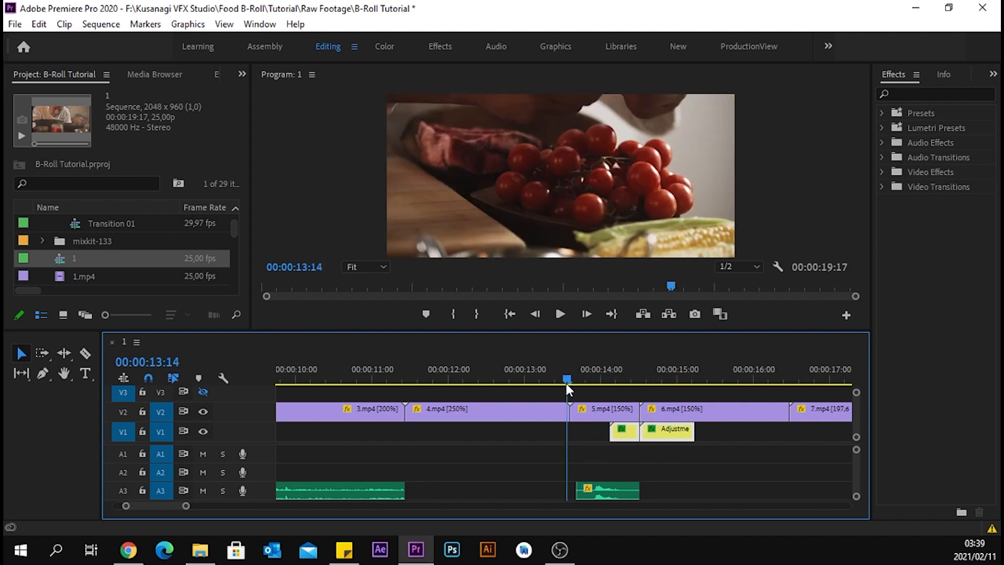
scroll(858, 418, up, 5)
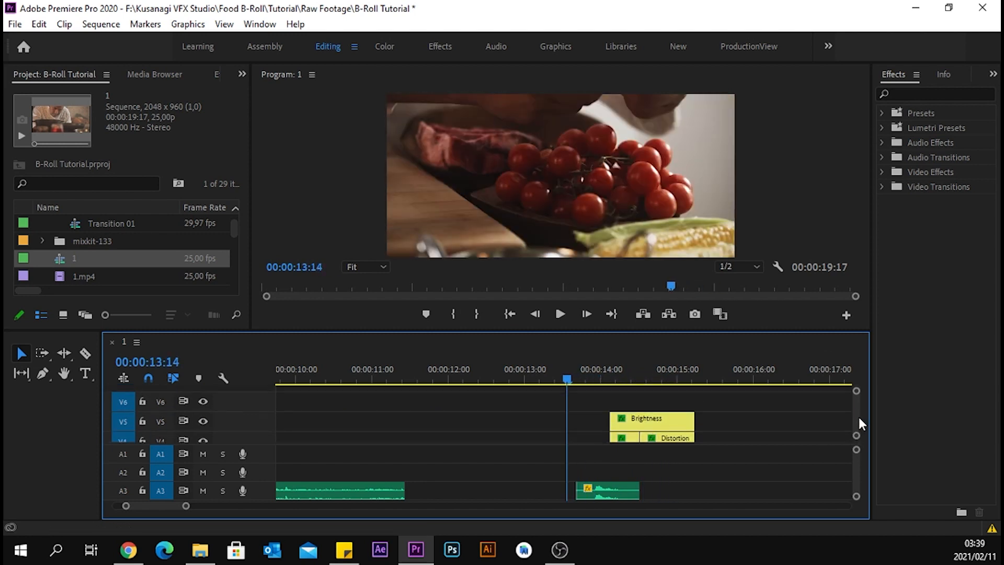
scroll(858, 418, down, 3)
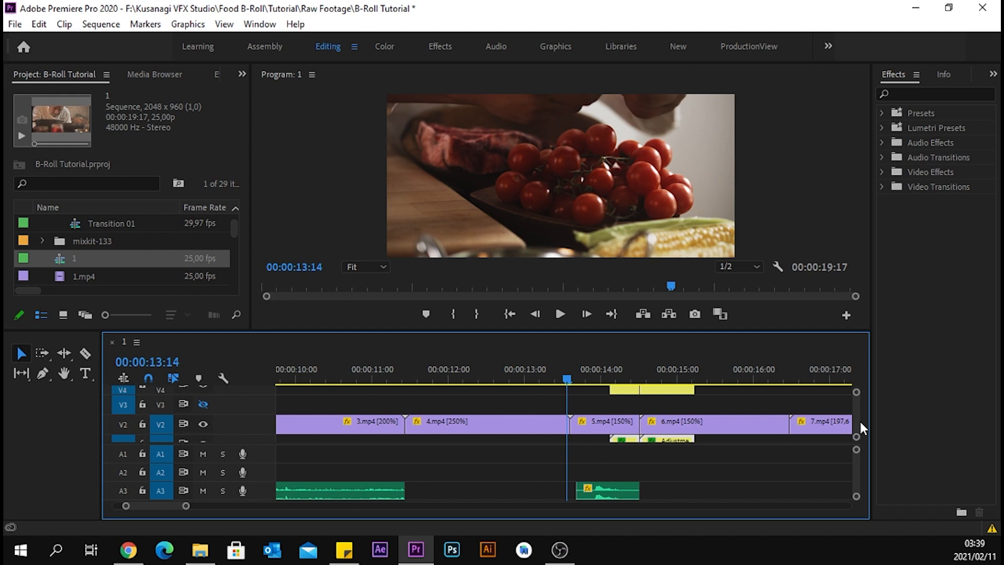
mouse_move(695, 404)
mouse_down()
mouse_move(632, 391)
mouse_move(643, 421)
mouse_move(678, 426)
mouse_move(679, 413)
mouse_up()
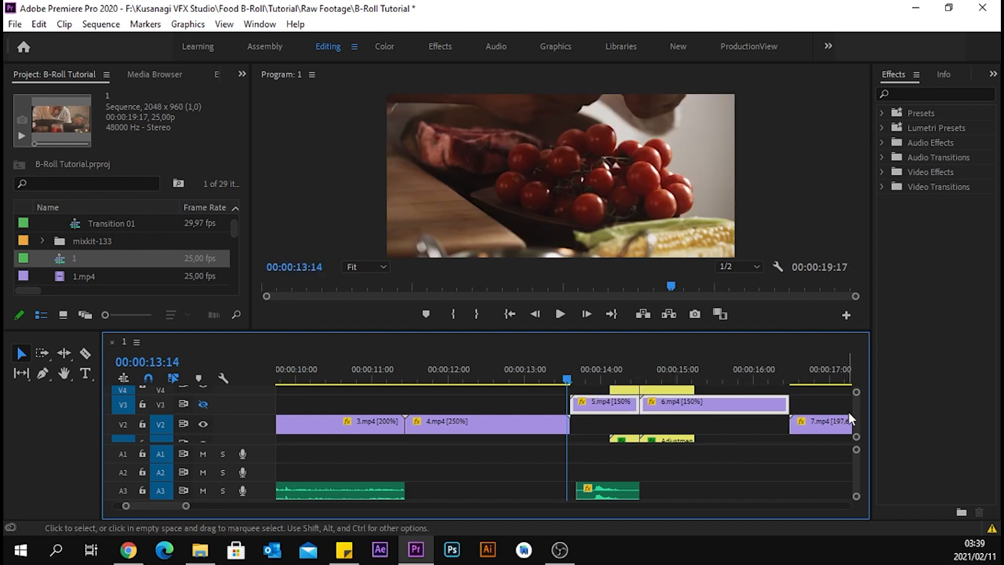
Try moving the Distortion layers from V4 down to V2 beneath 5.mp4 and 6.mp4, and play back the cut.
scroll(858, 419, up, 1)
click(623, 398)
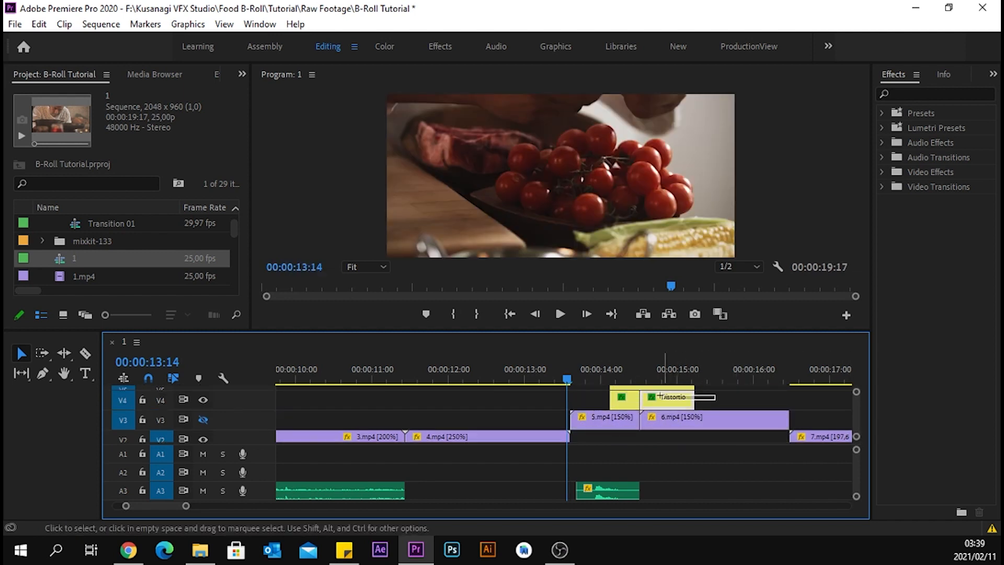
drag(623, 398, 623, 437)
scroll(860, 402, down, 1)
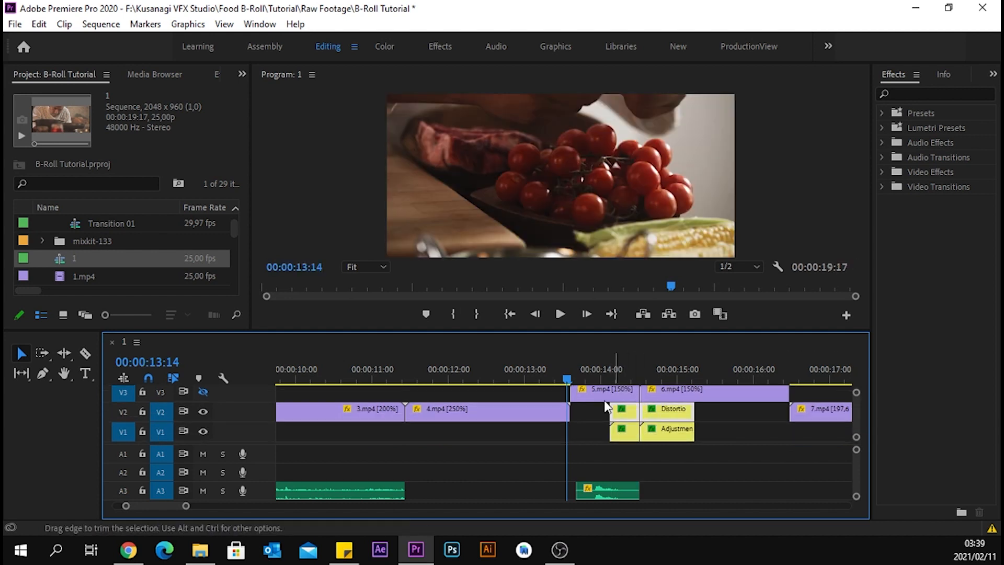
drag(568, 373, 593, 373)
key(space)
key(space)
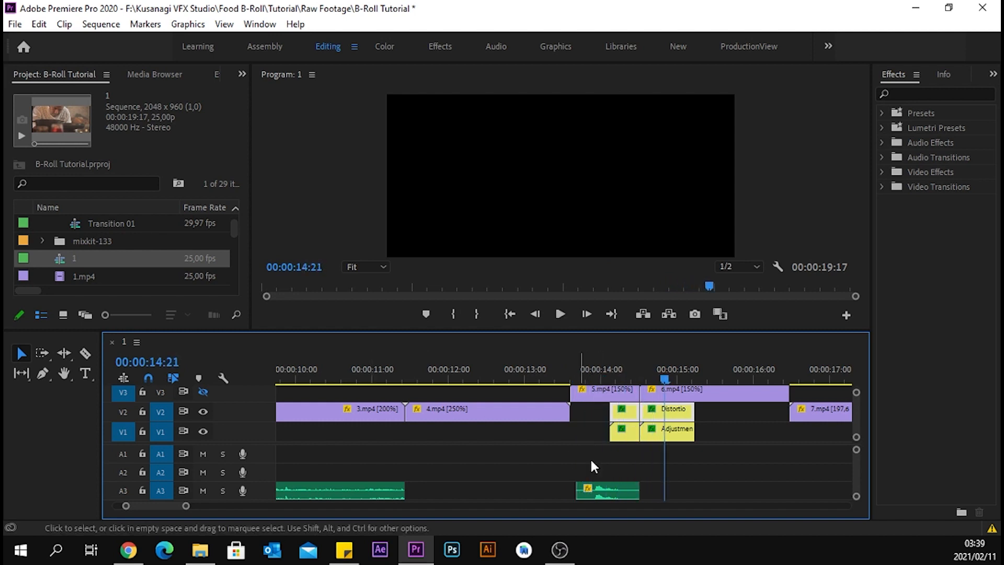
Undo the track moves of 5.mp4, 6.mp4 and the transition layers.
key(Delete)
key(ctrl+z)
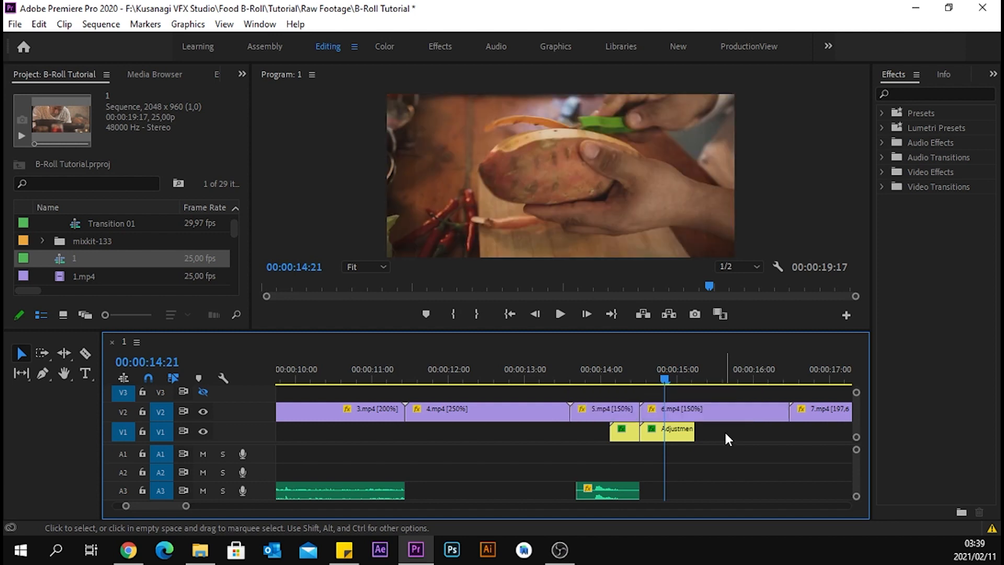
key(ctrl+z)
Play back the sequence from 4.mp4 through the 5.mp4 to 6.mp4 transition into 8.mp4.
drag(664, 379, 442, 379)
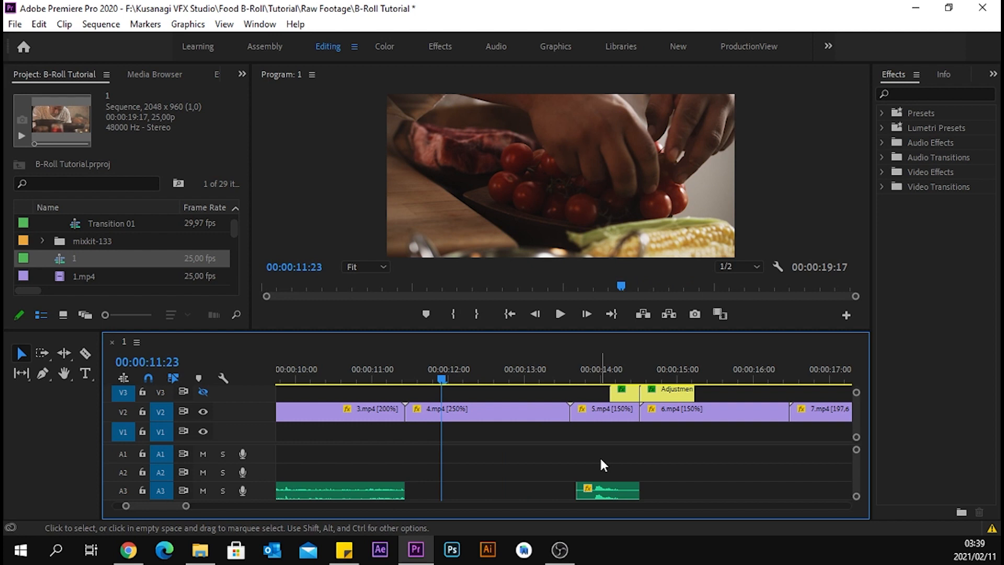
scroll(855, 426, up, 2)
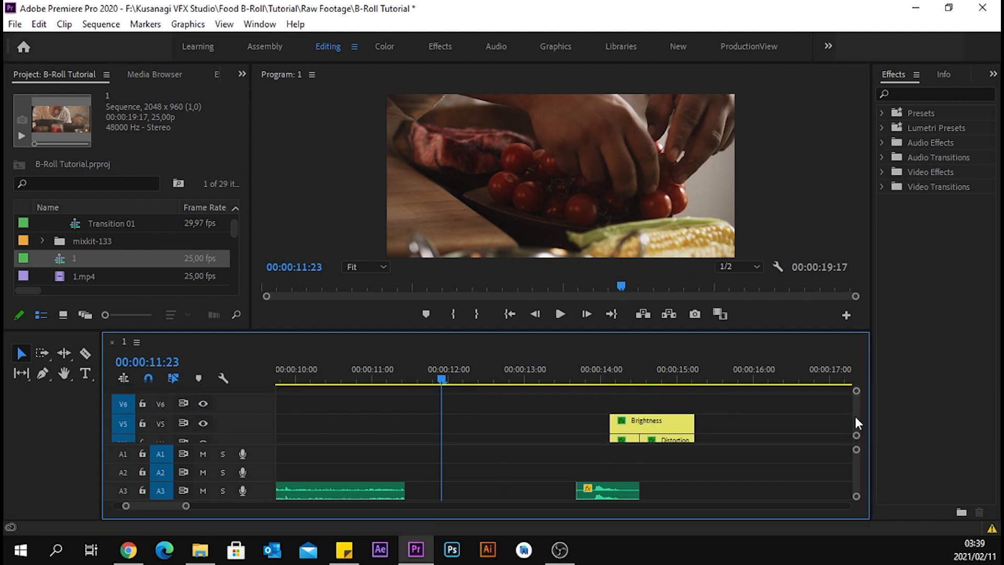
key(space)
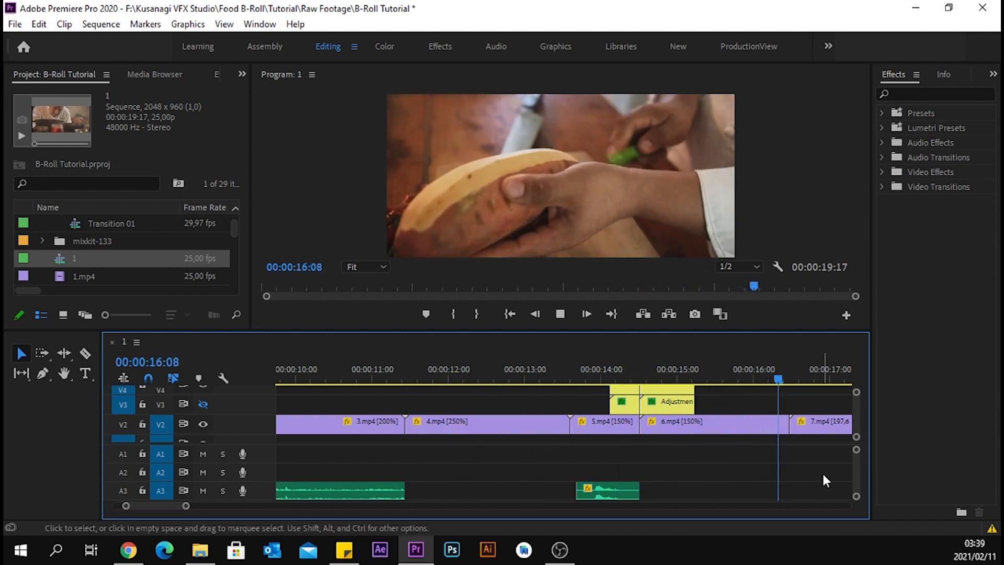
key(space)
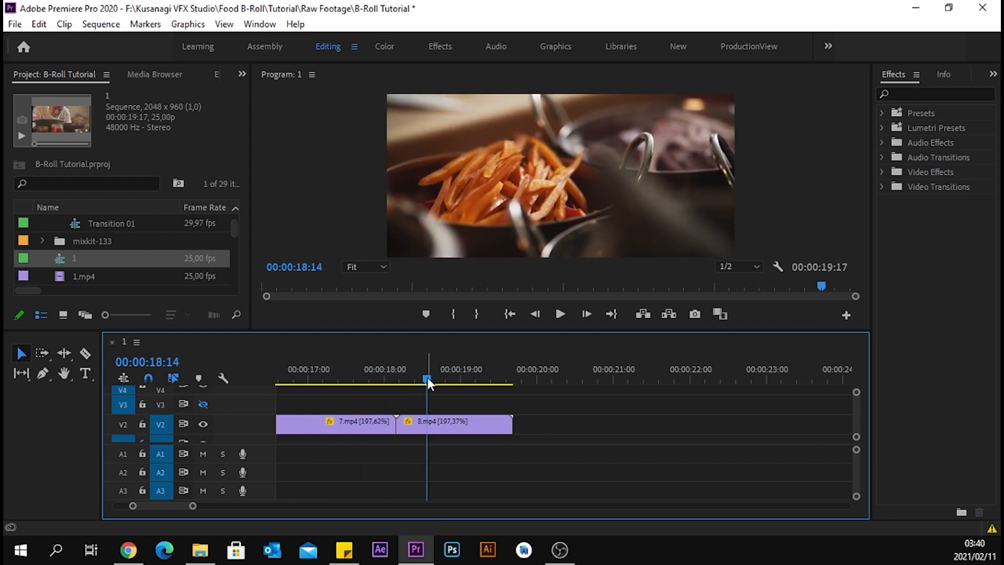
drag(427, 378, 283, 379)
drag(169, 506, 149, 503)
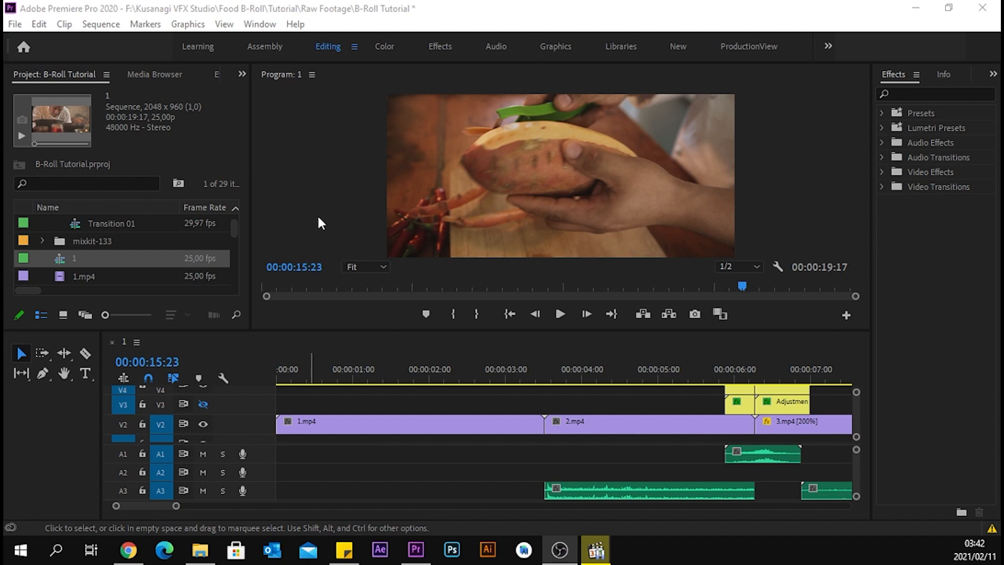
Open the media export settings for the finished sequence.
click(15, 24)
mouse_move(115, 450)
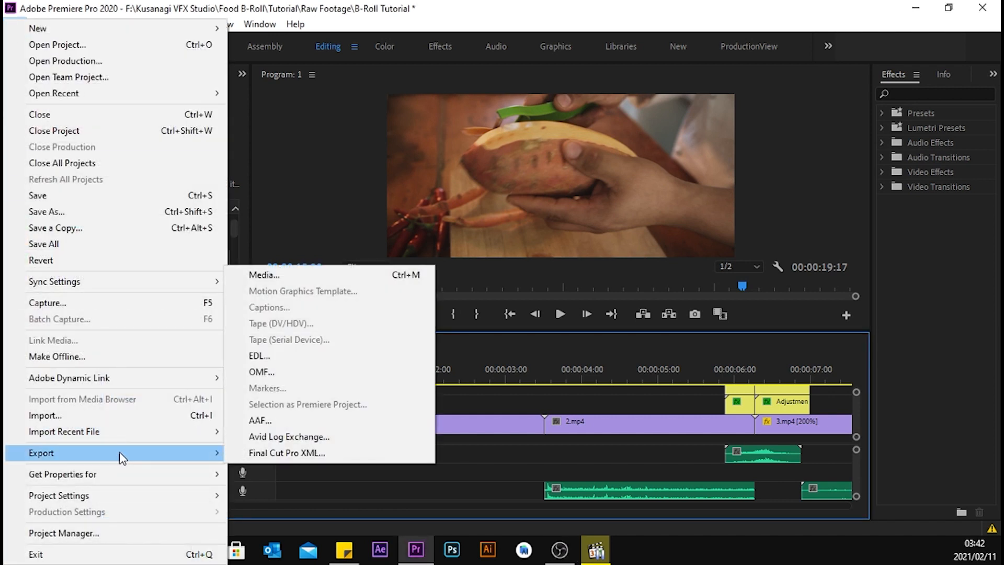
click(295, 273)
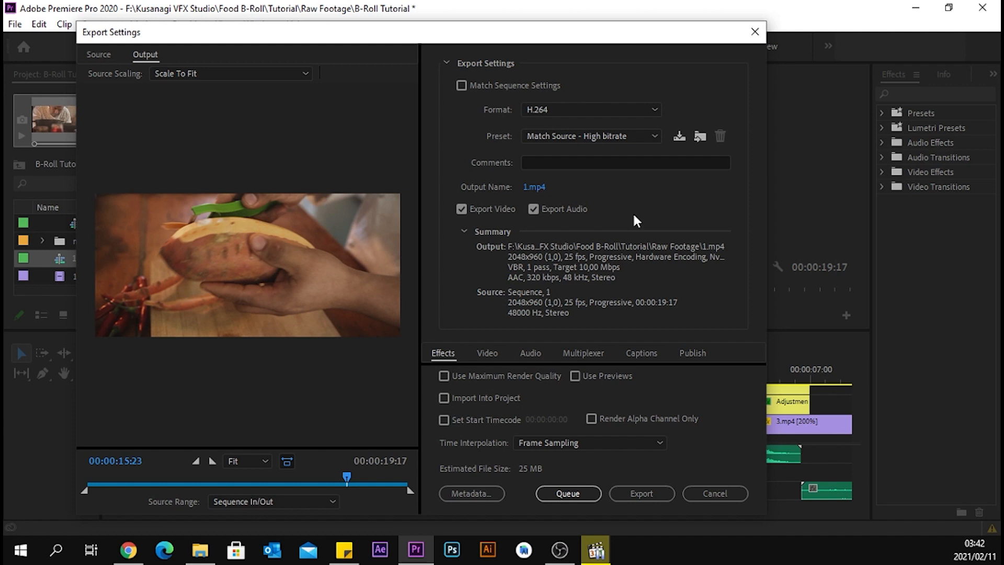
Set the output file to B-Roll Tutorial in the Tutorial folder and export the sequence.
click(537, 189)
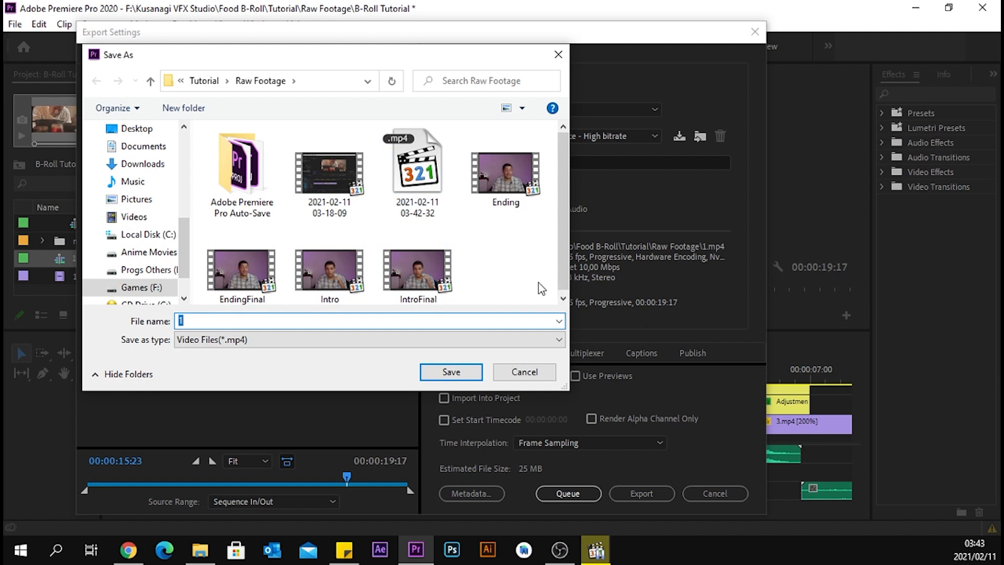
click(204, 81)
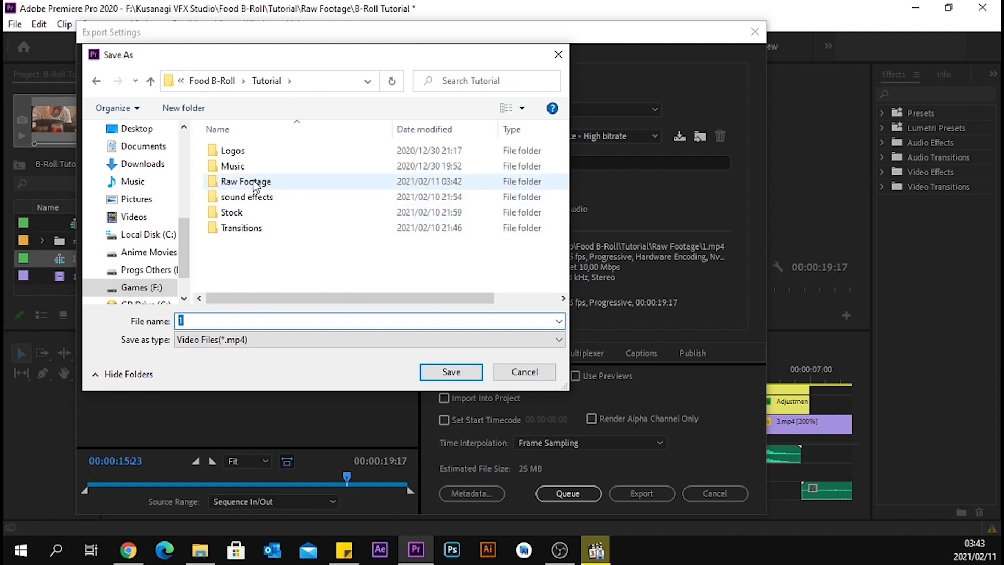
text(B)
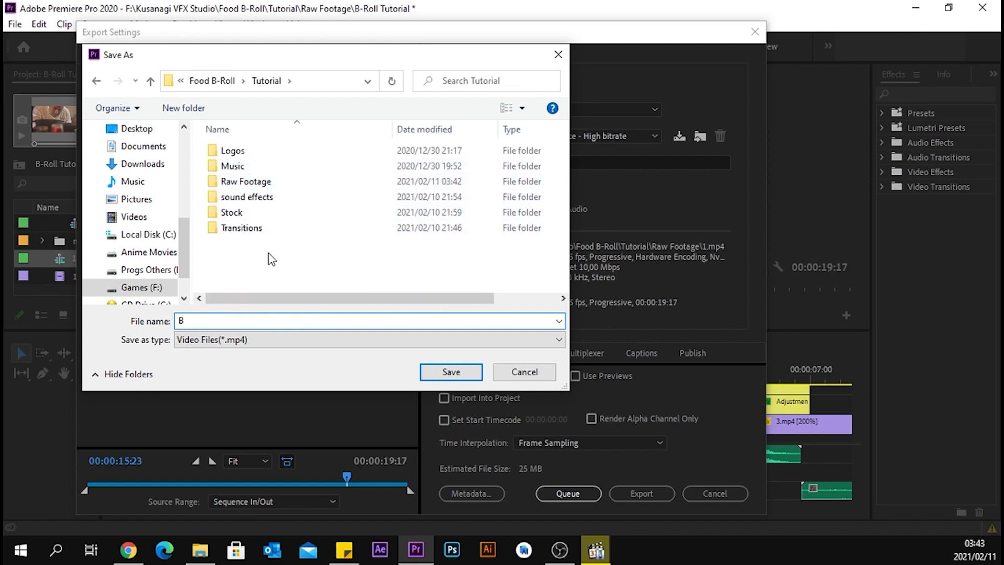
text(-Roll Tutorial)
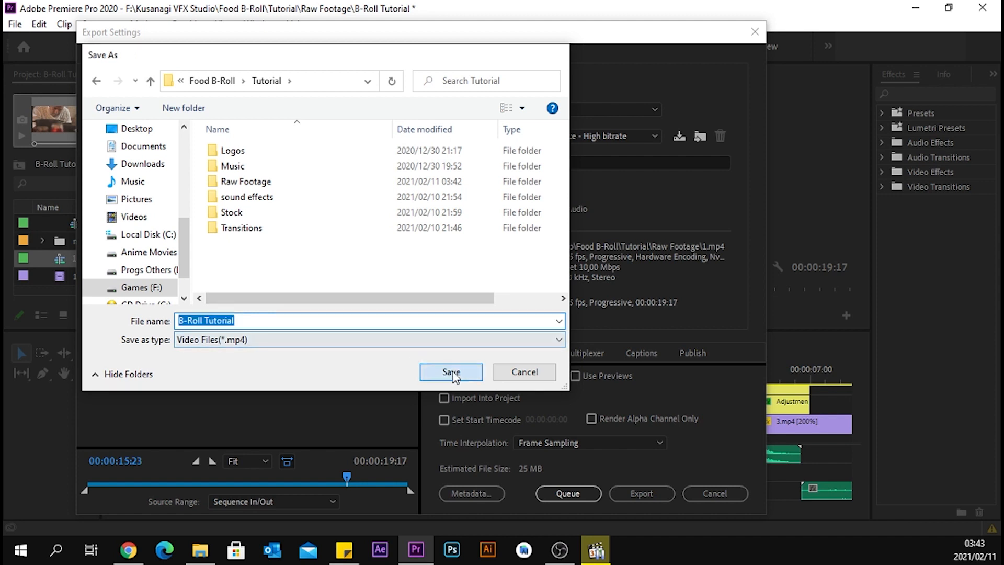
click(470, 372)
click(644, 495)
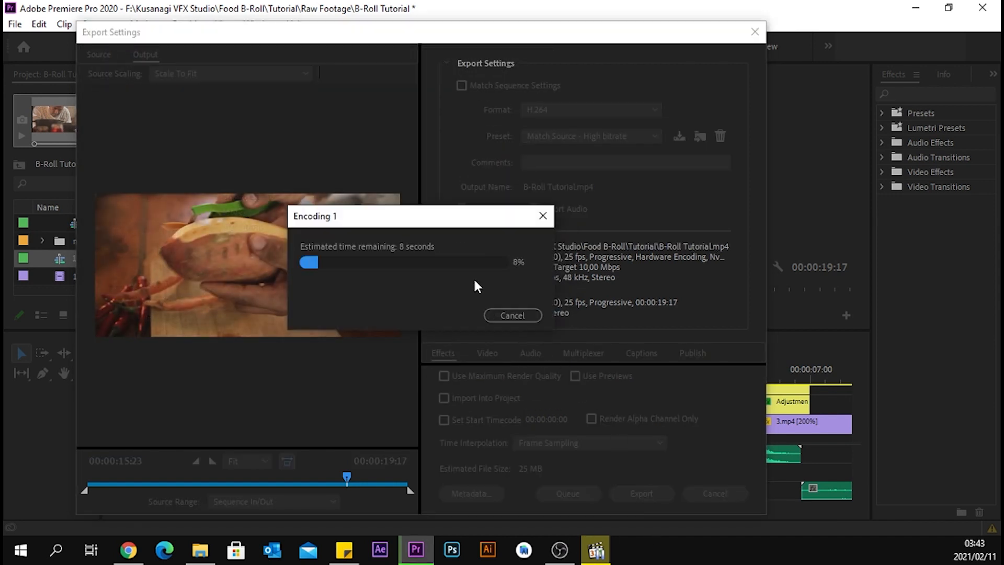